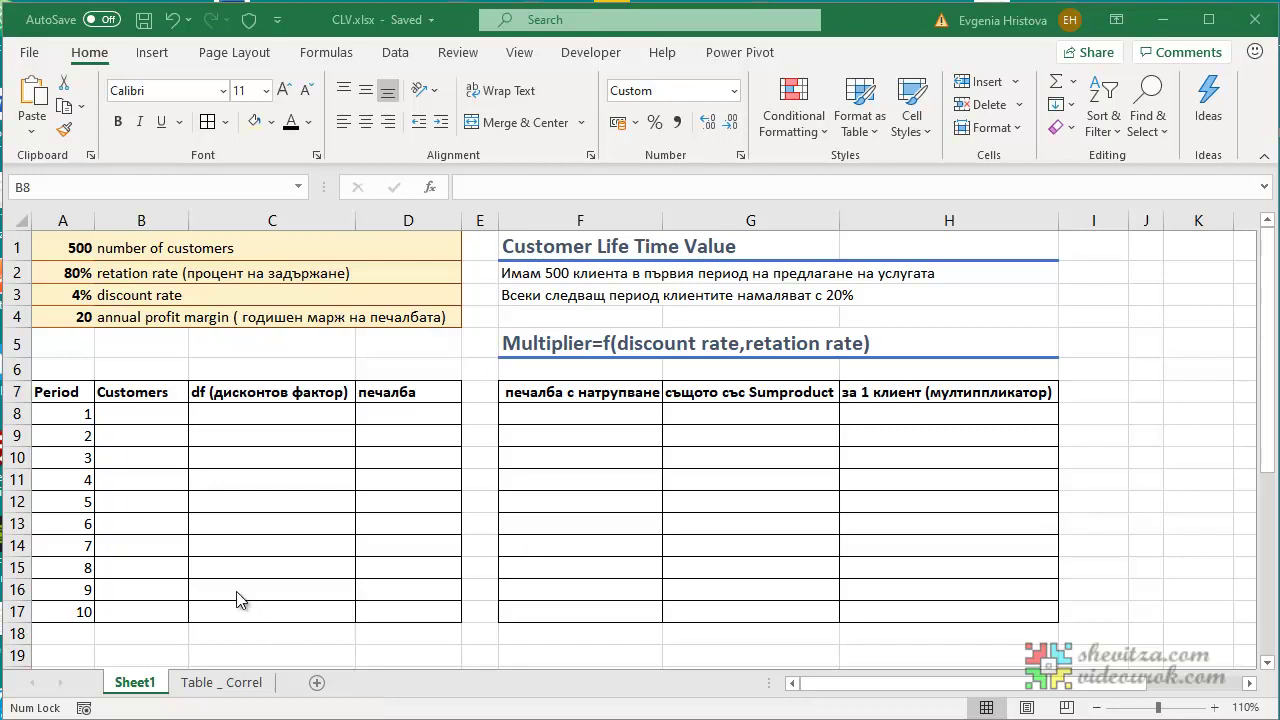
left_click(70, 244)
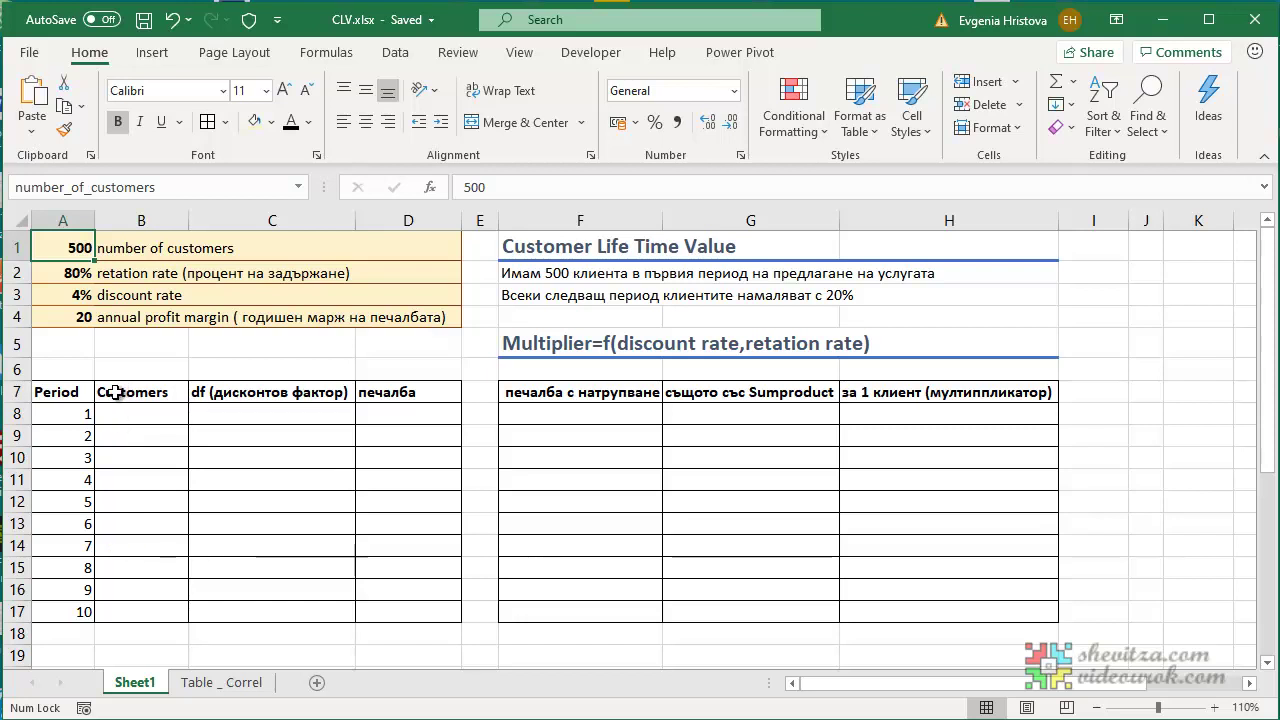
key("Down")
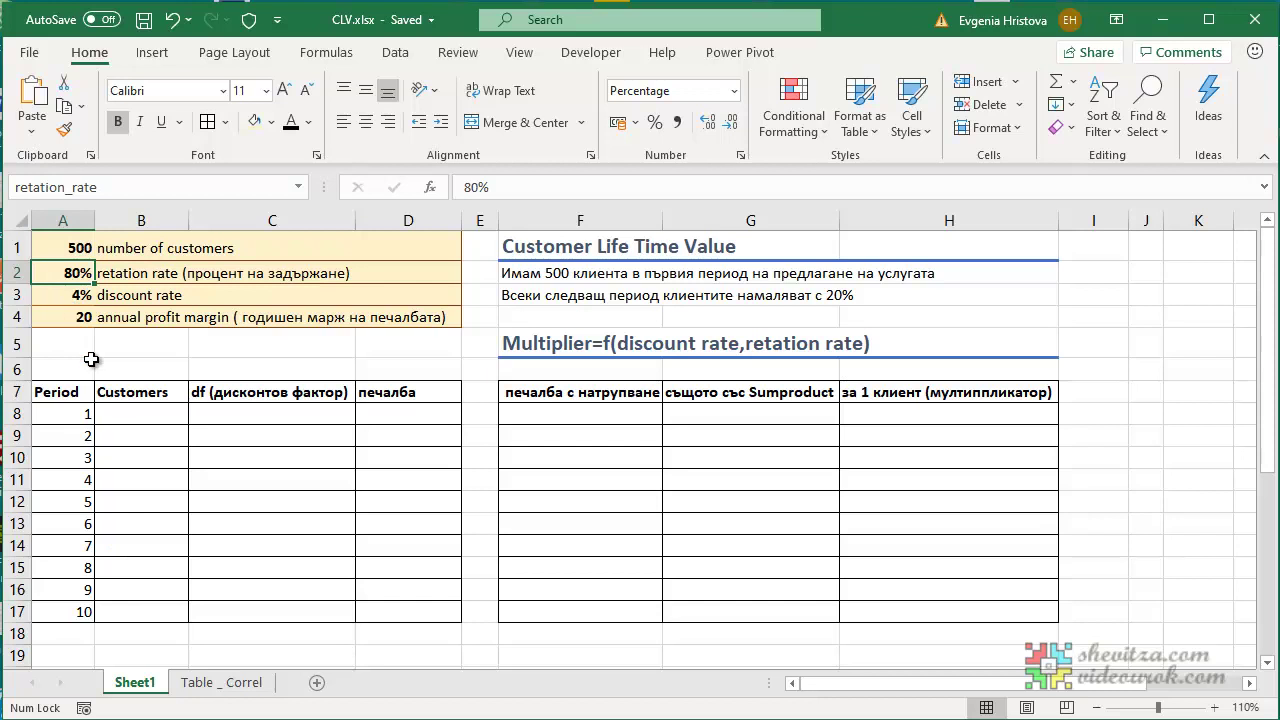
left_click(124, 413)
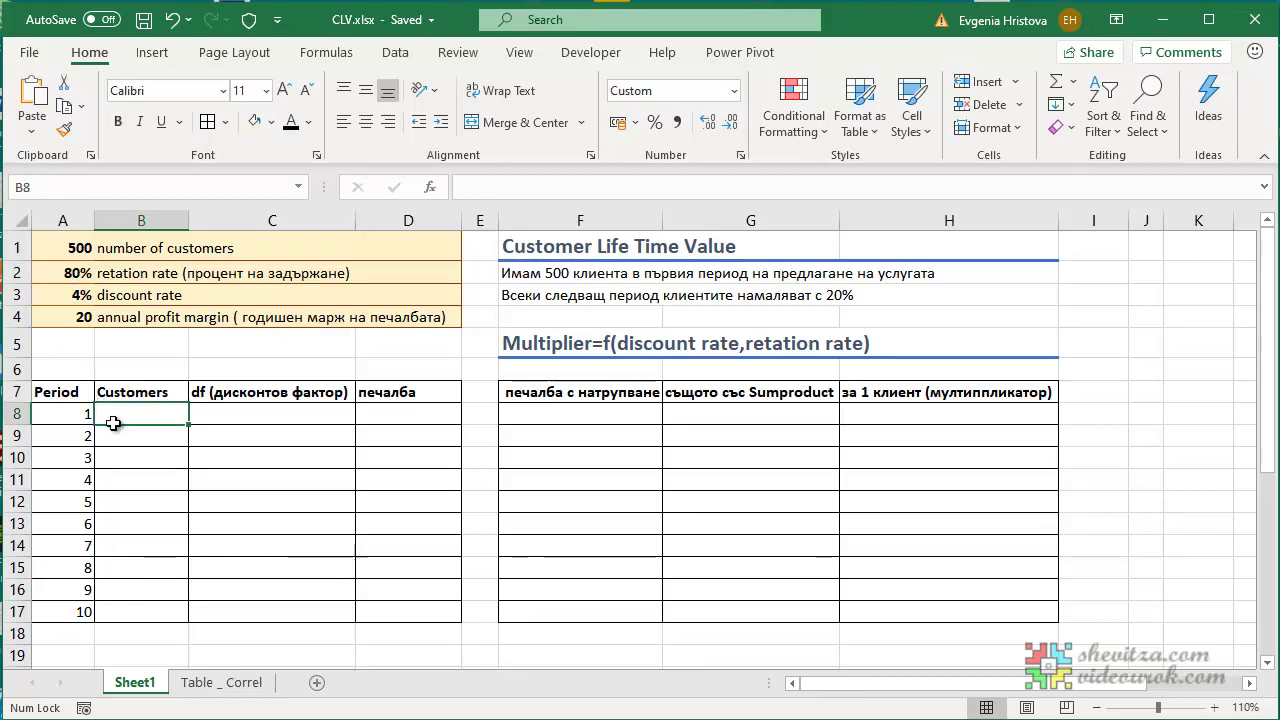
left_click_drag(62, 416, 55, 610)
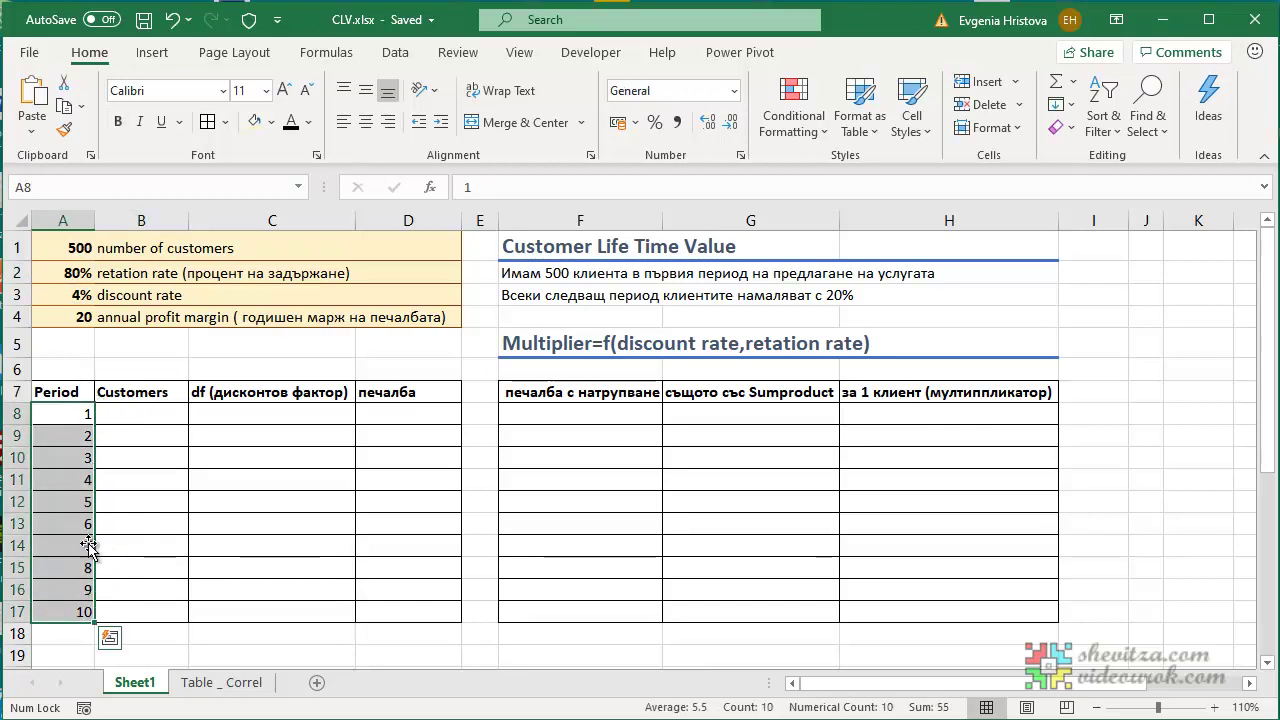
left_click(140, 416)
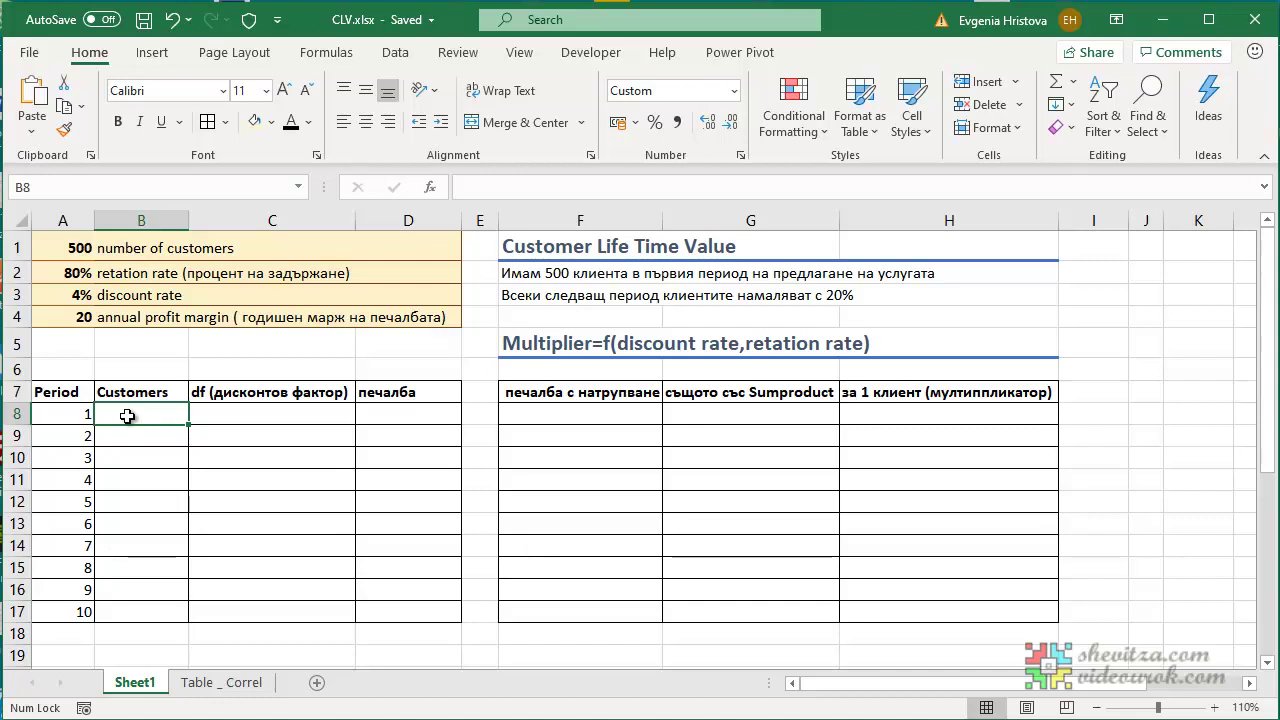
type("500")
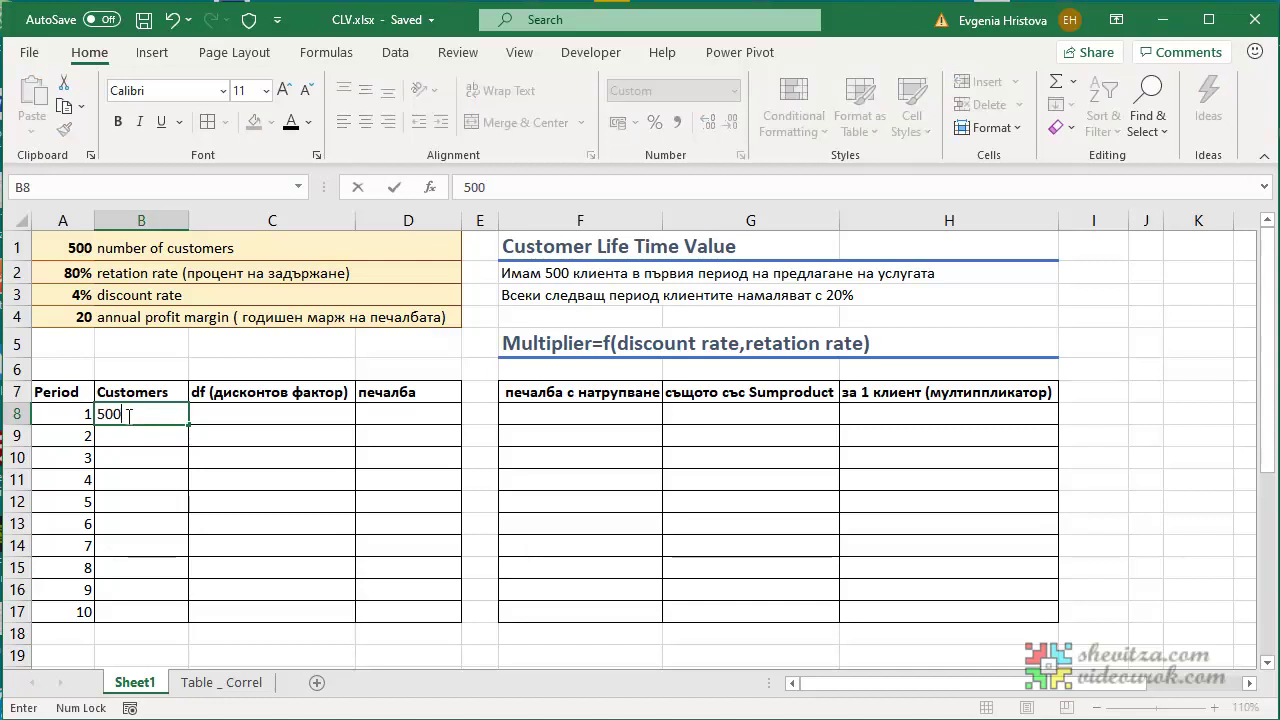
key("BackSpace")
key("BackSpace")
key("BackSpace")
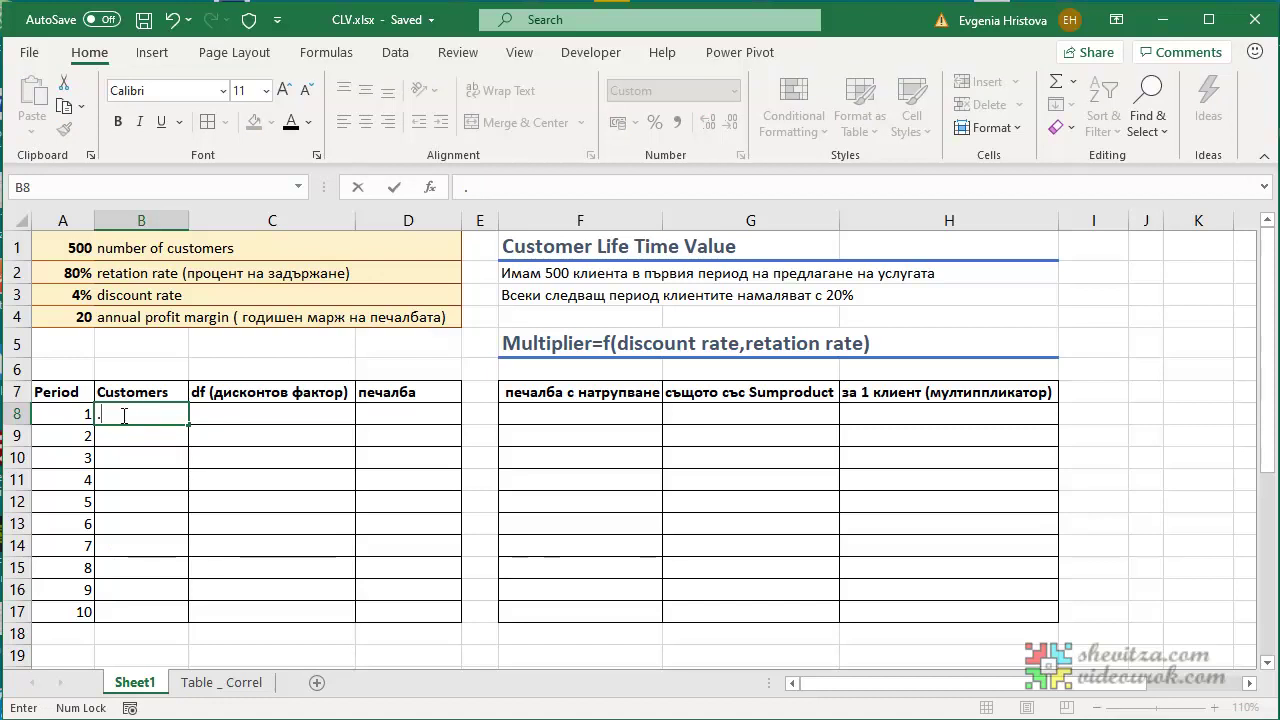
Enter =number_of_customers as the period 1 Customers value in B8, then go to the named cell number_of_customers.
type("=")
left_click(73, 242)
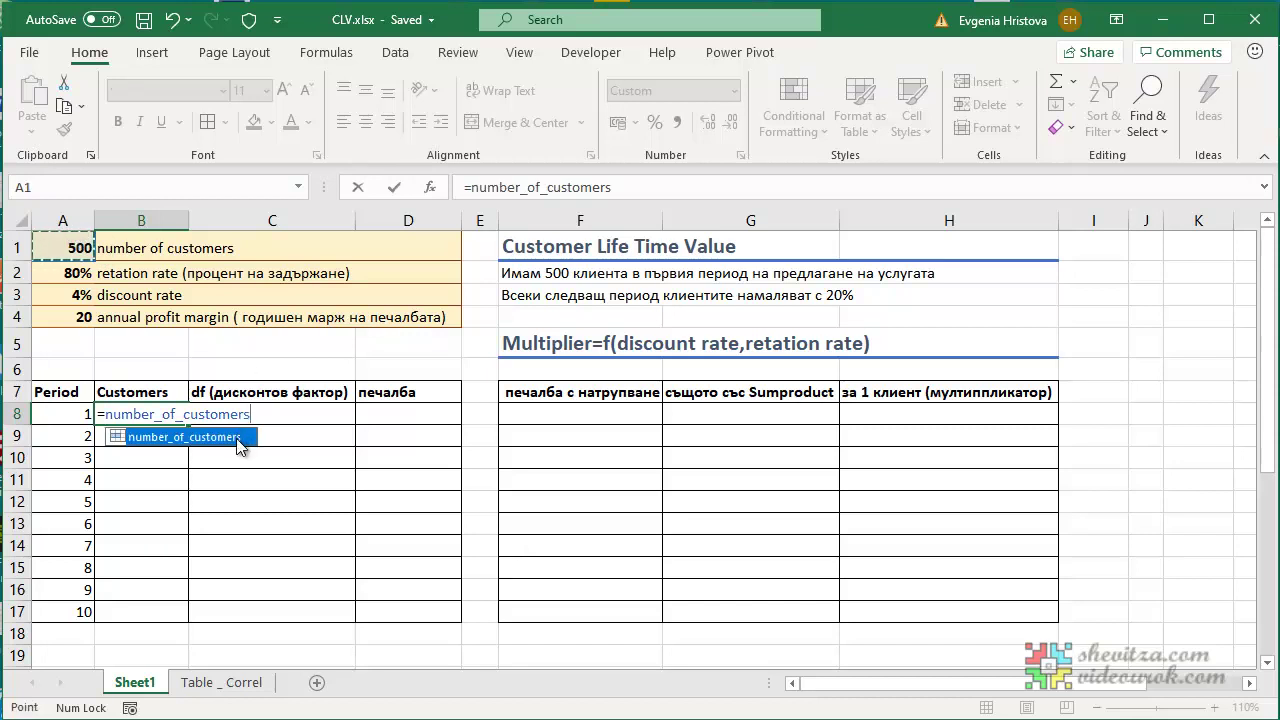
left_click(394, 187)
left_click(300, 187)
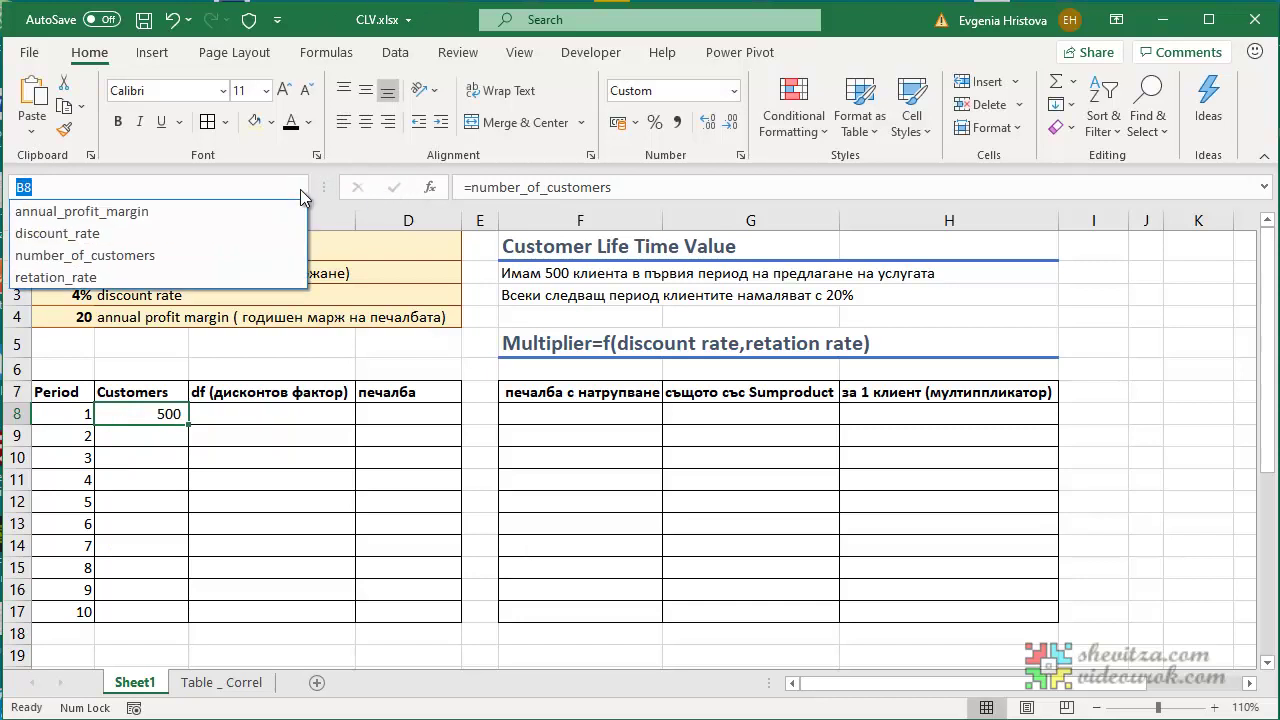
left_click(205, 255)
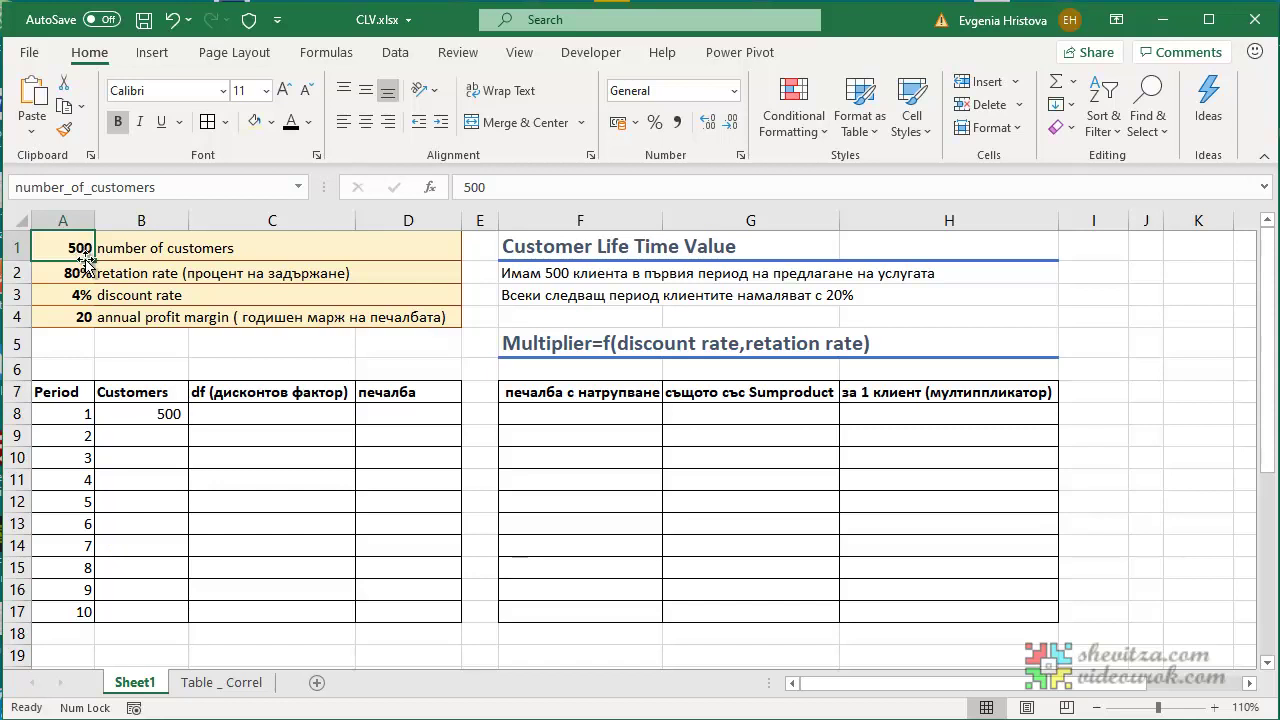
Calculate the period 2 customers in B9 with the formula =B8*retation_rate.
left_click(128, 443)
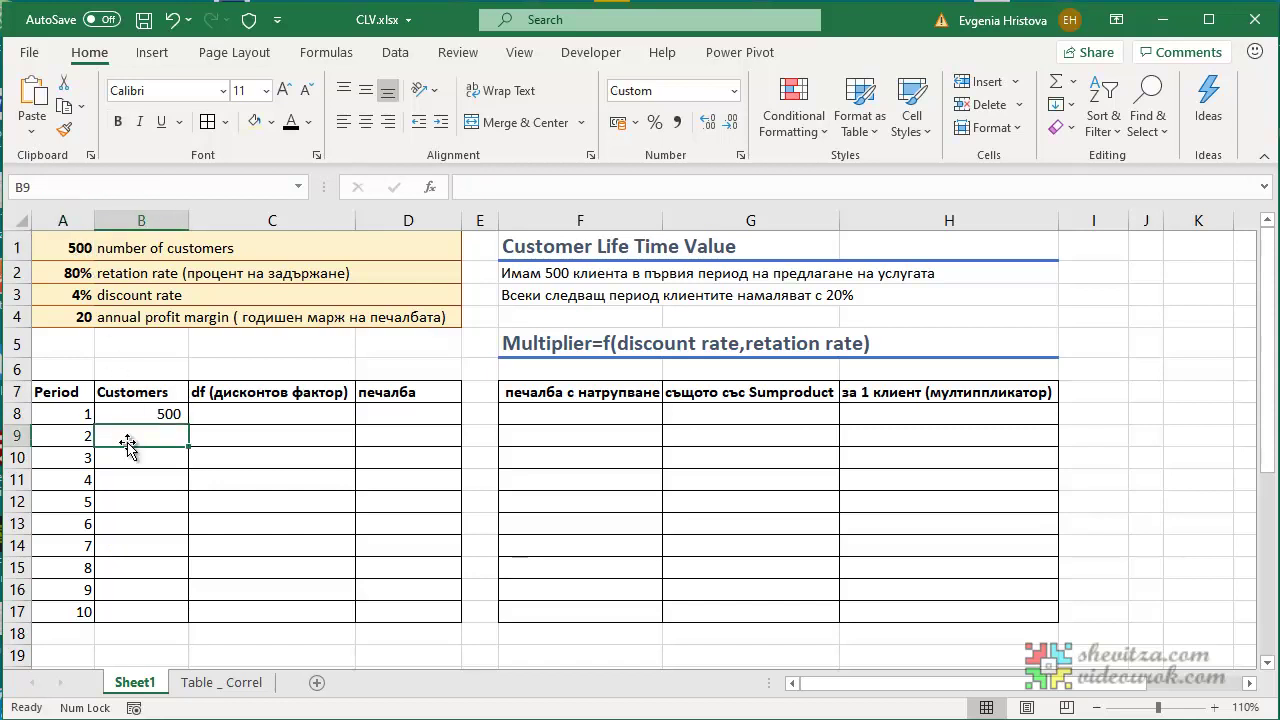
type("=")
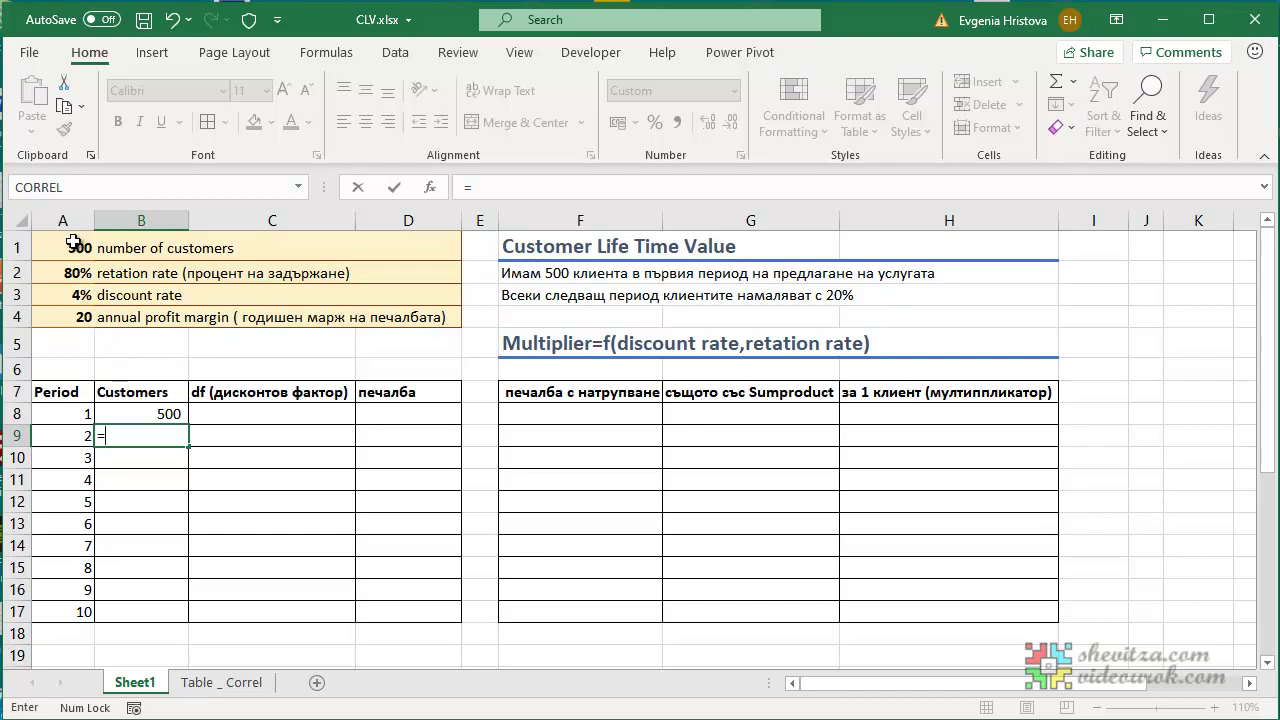
left_click(142, 414)
type("*")
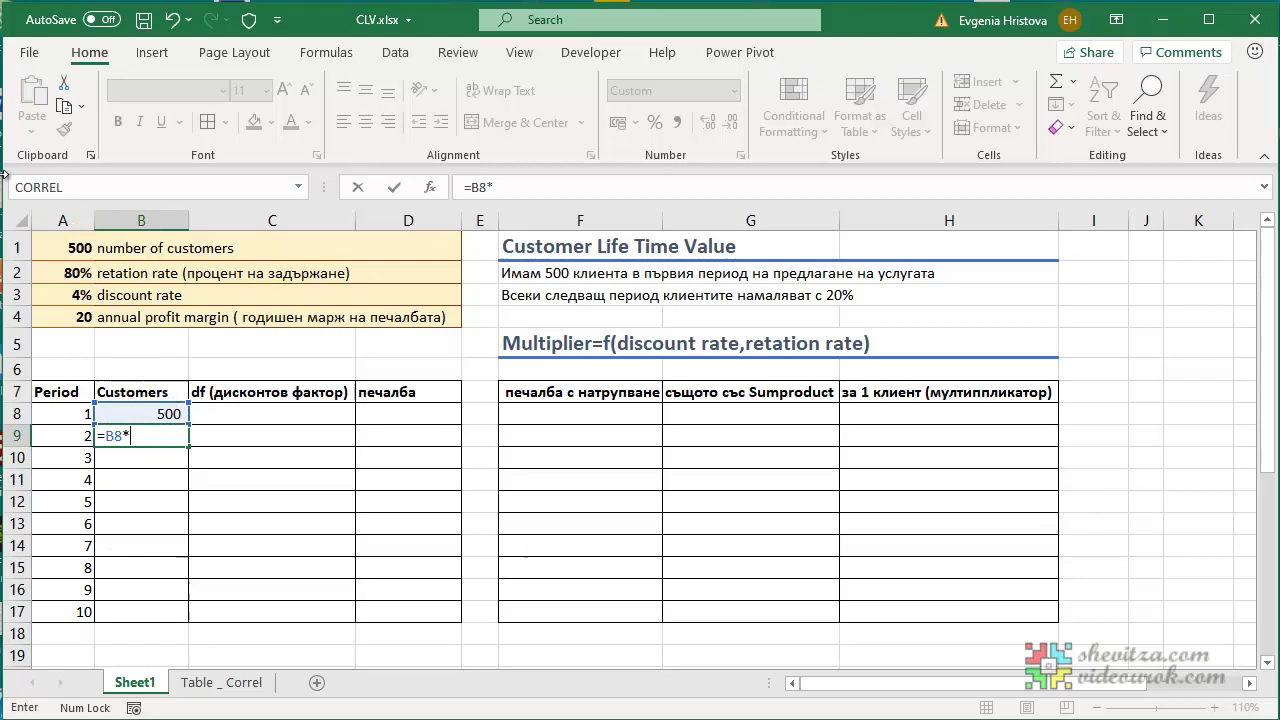
left_click(66, 274)
left_click(395, 185)
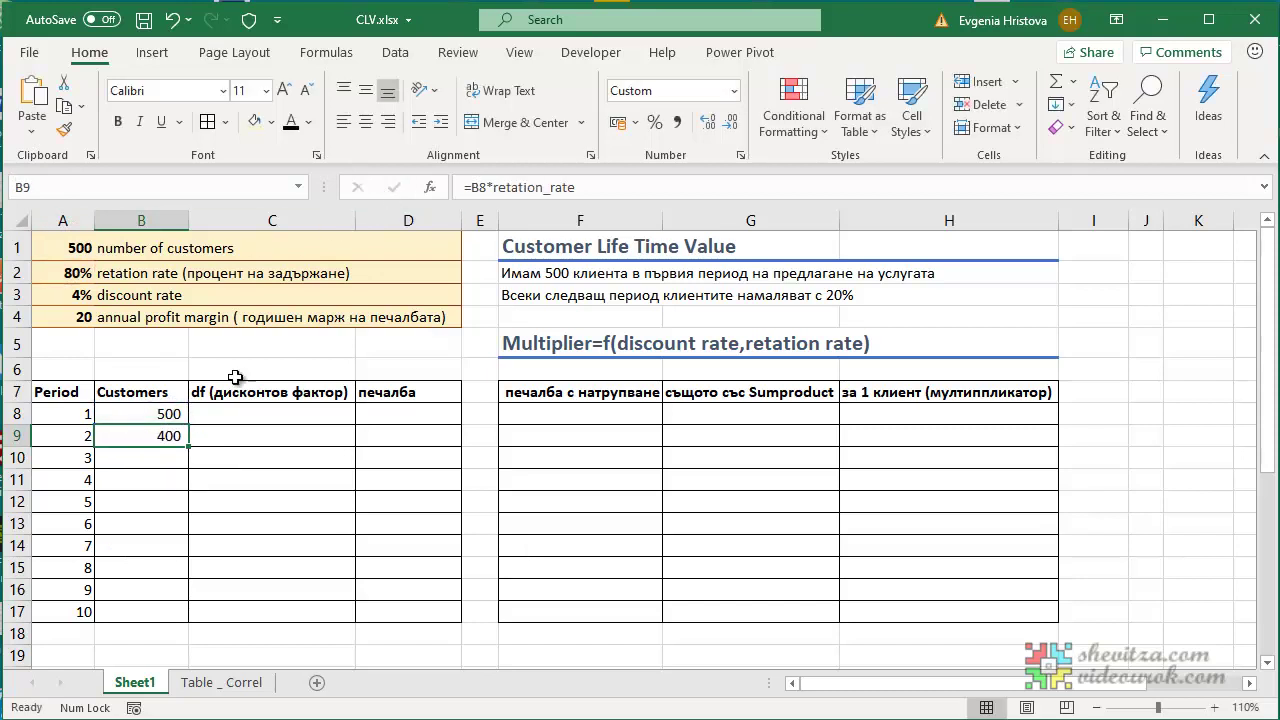
Fill the B9 customers formula down through period 10 in B17.
left_click(166, 414)
left_click(166, 435)
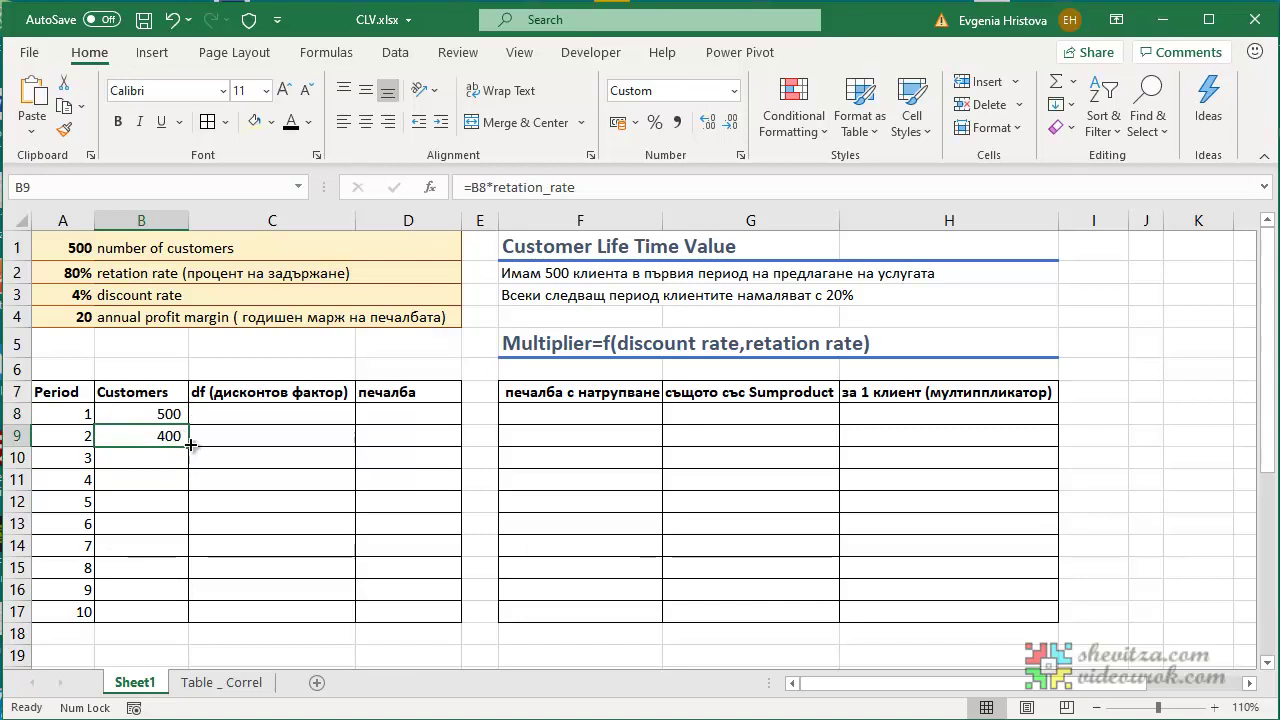
left_click_drag(189, 445, 172, 617)
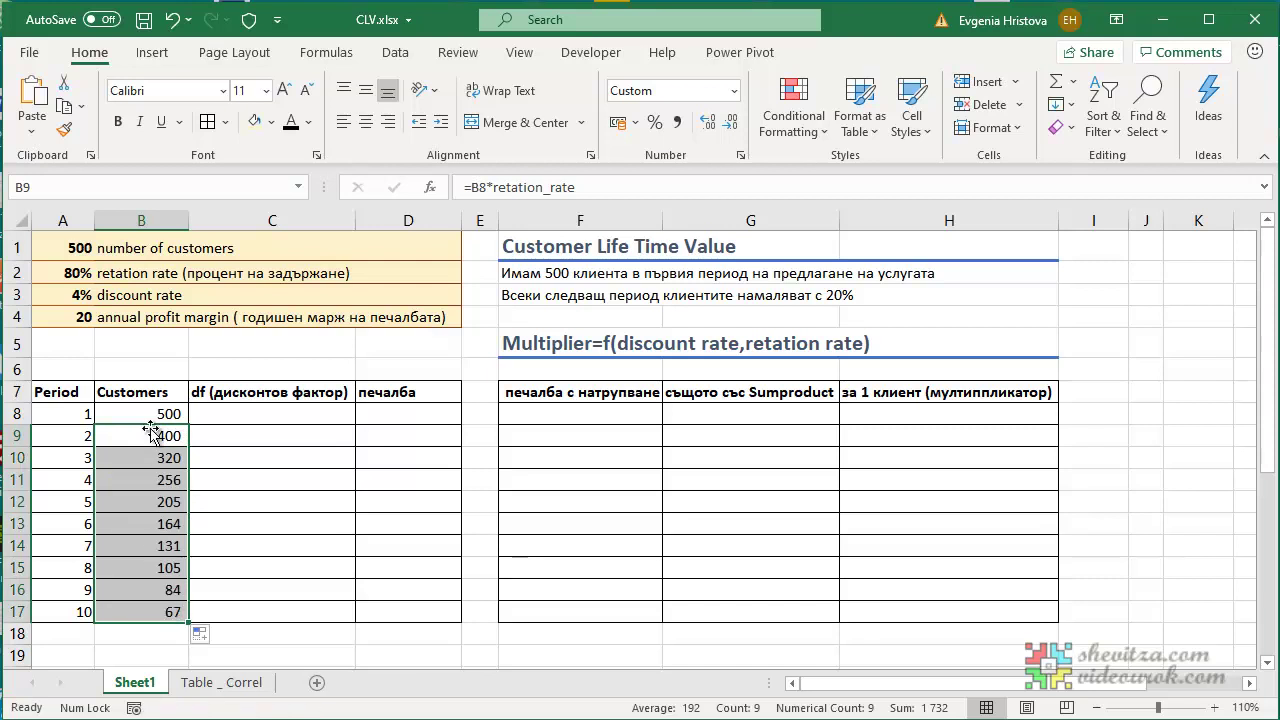
left_click(131, 613)
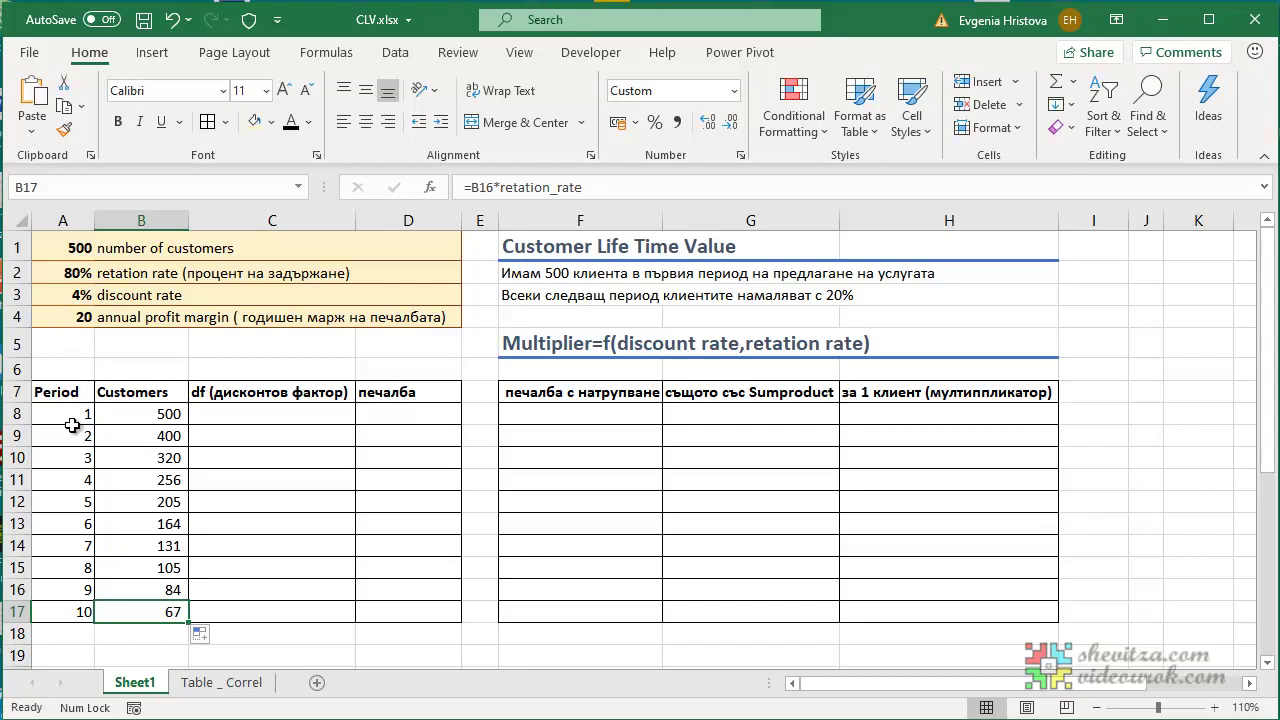
Calculate the period 1 profit (печалба) in D8 with the formula =B8*annual_profit_margin.
left_click(396, 414)
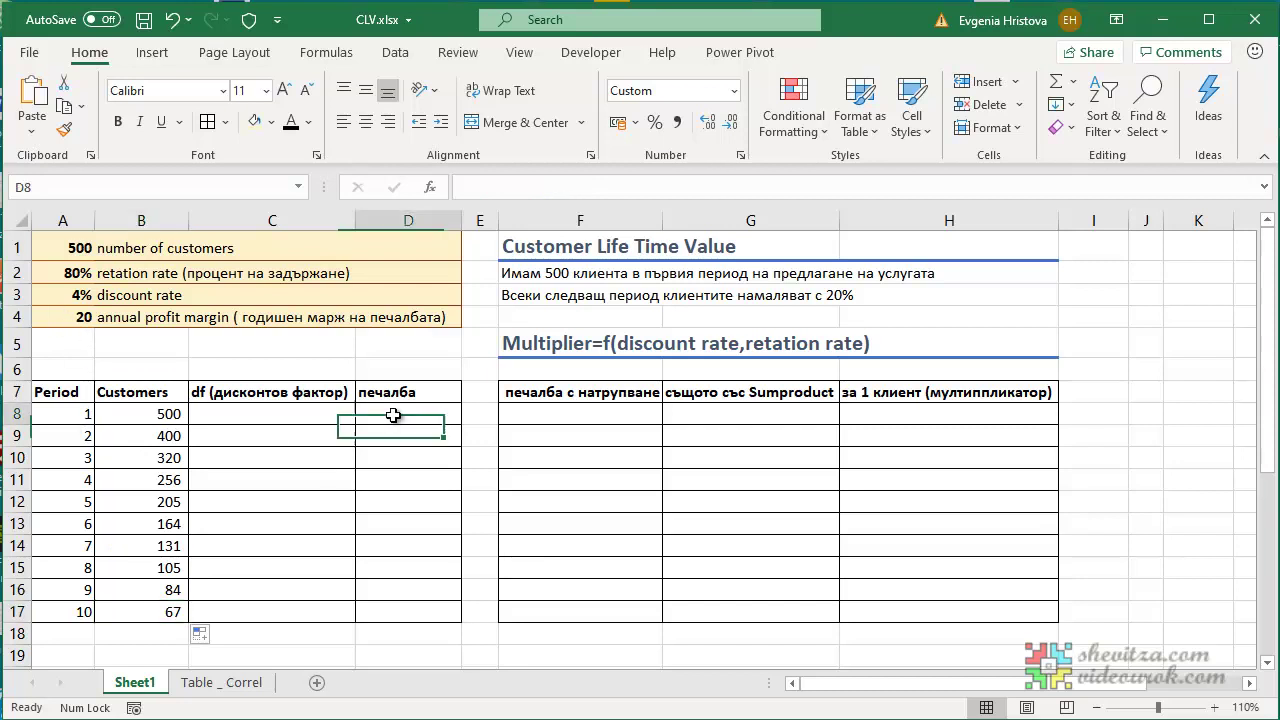
type("=")
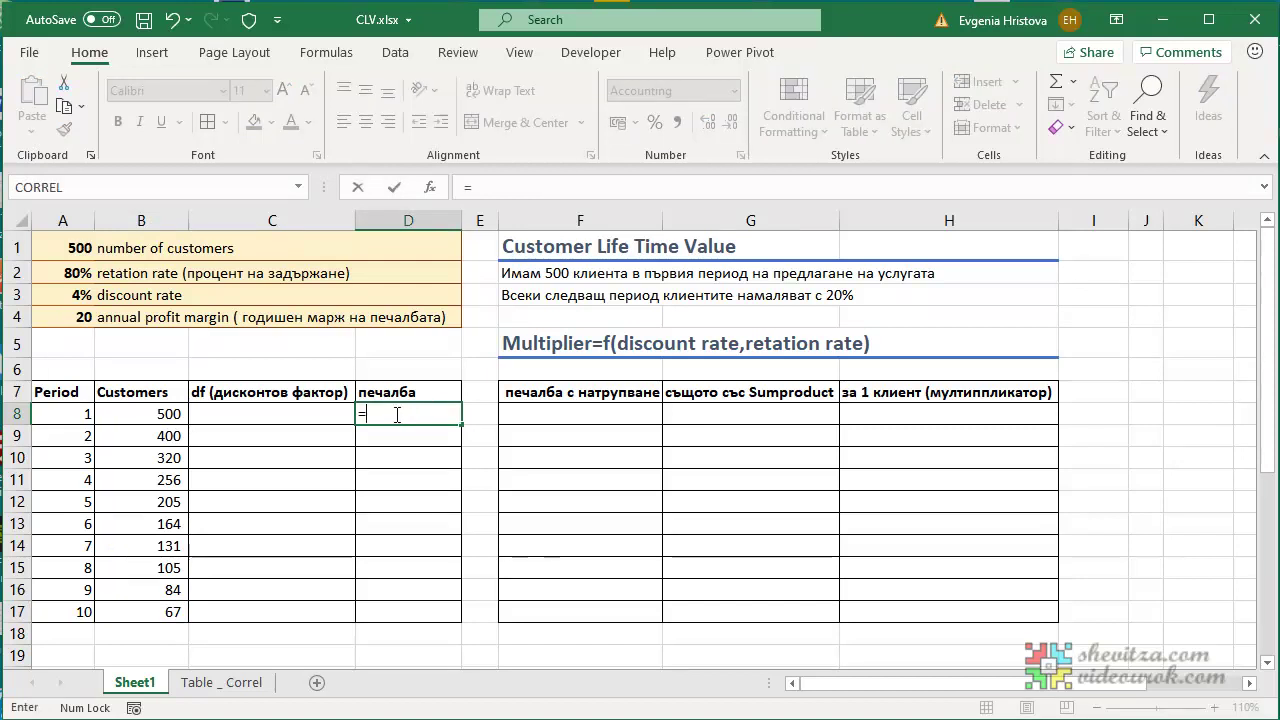
left_click(145, 412)
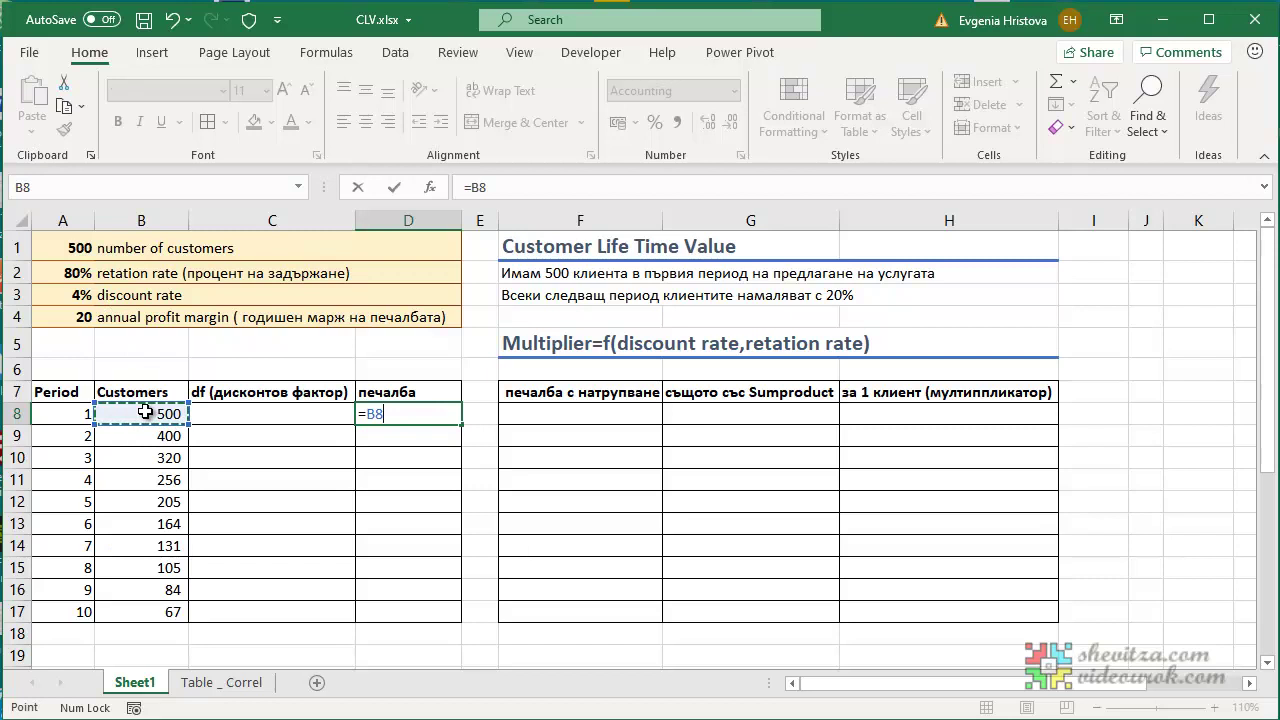
type("*")
left_click(67, 316)
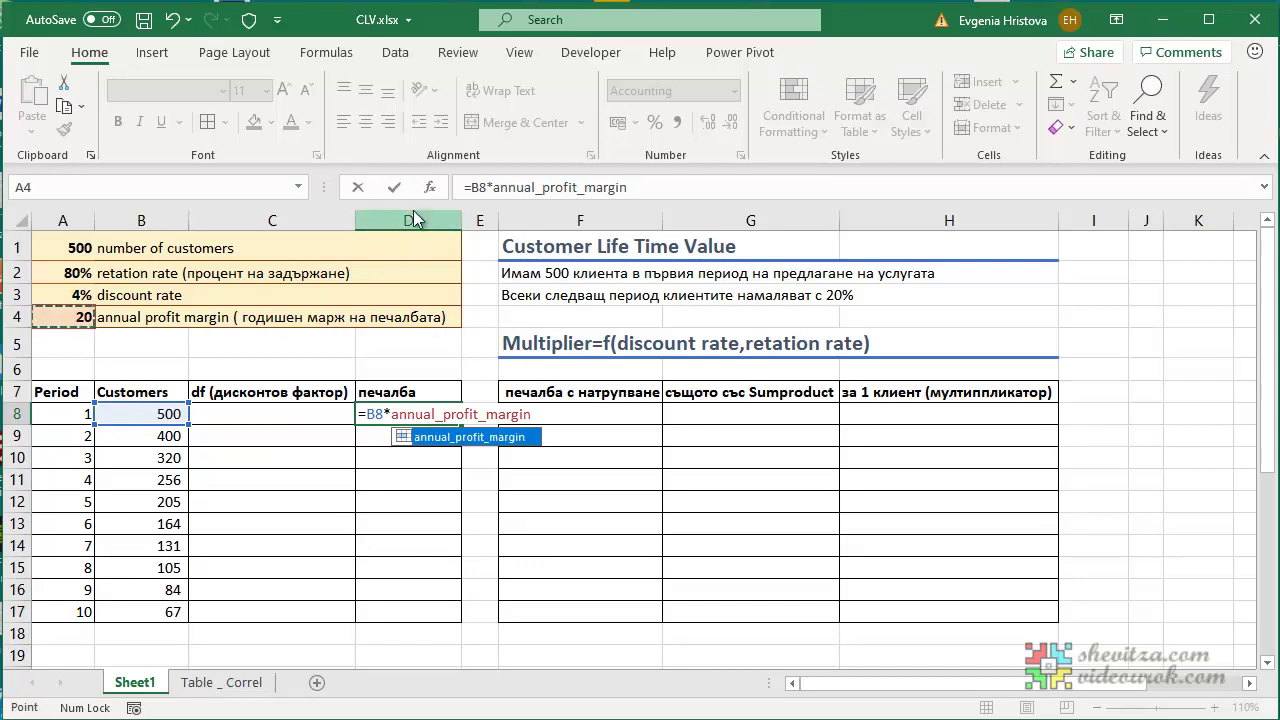
left_click(392, 195)
Fill the D8 profit formula down to D17 and select the filled profit range.
left_click_drag(461, 425, 459, 618)
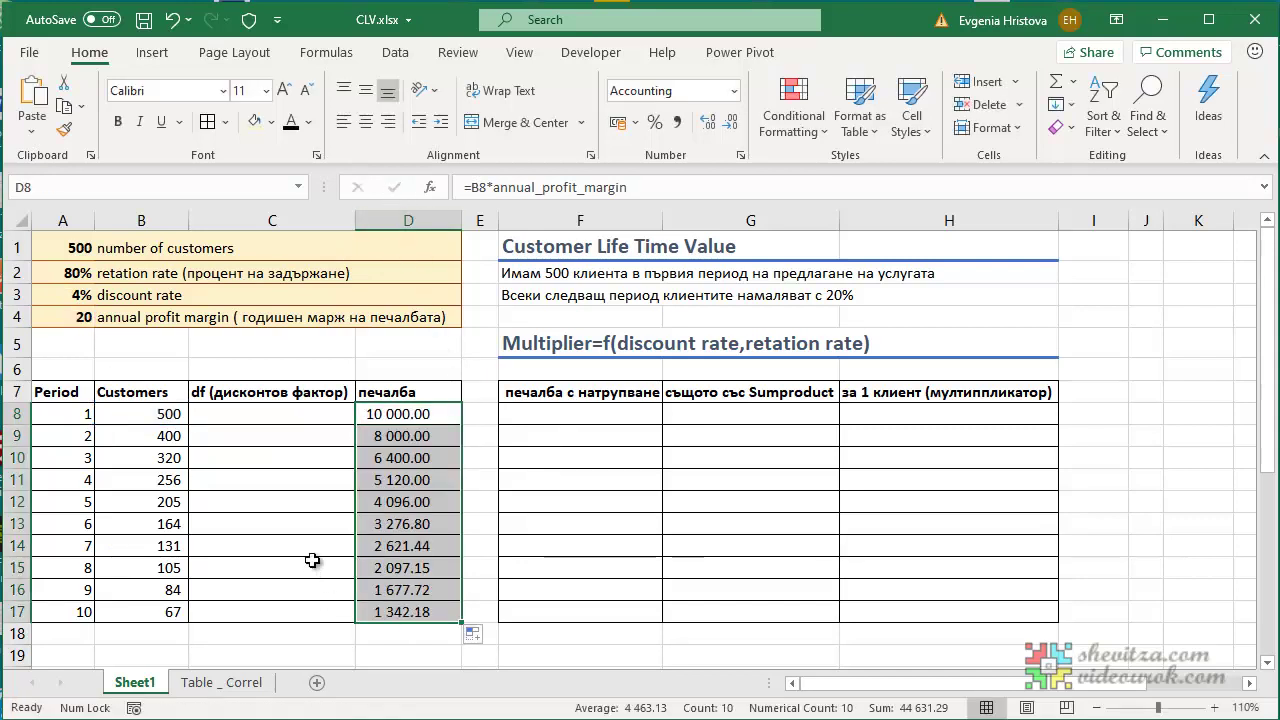
left_click(410, 414)
left_click_drag(410, 414, 405, 607)
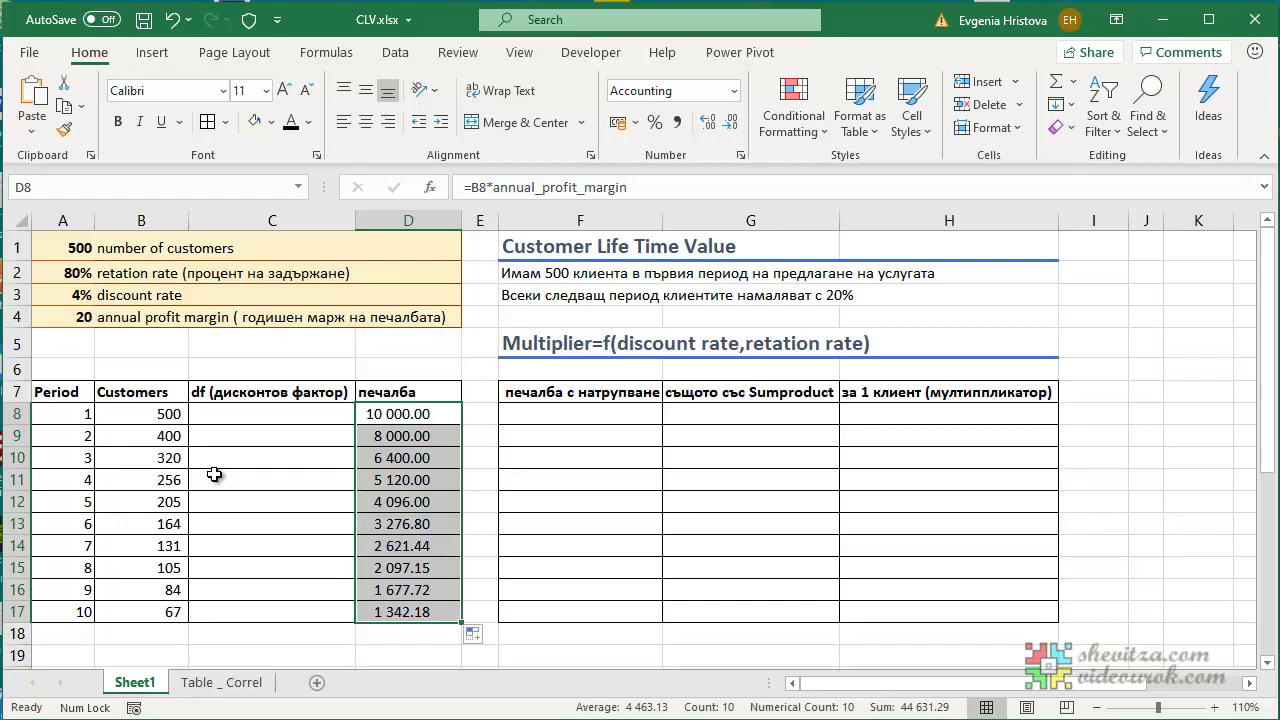
Calculate the period 1 discount factor in C8 with the formula =1/(1+discount_rate)^A8.
left_click(236, 414)
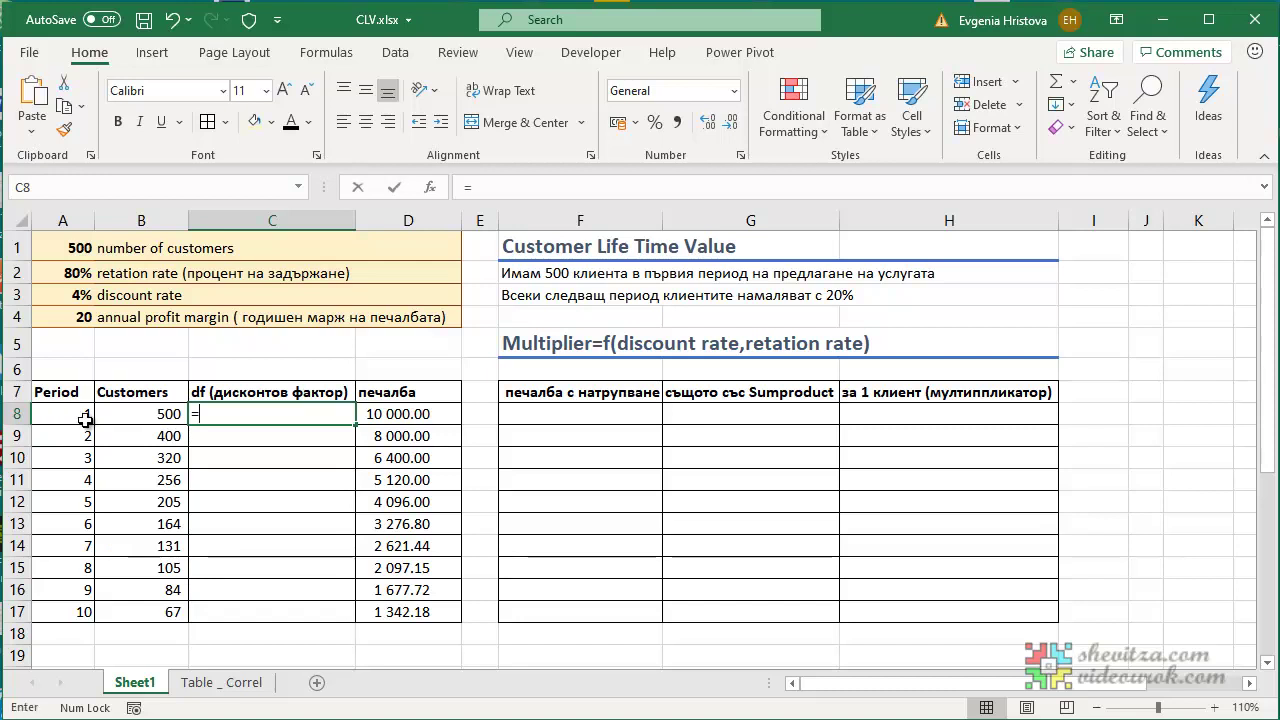
type("=1")
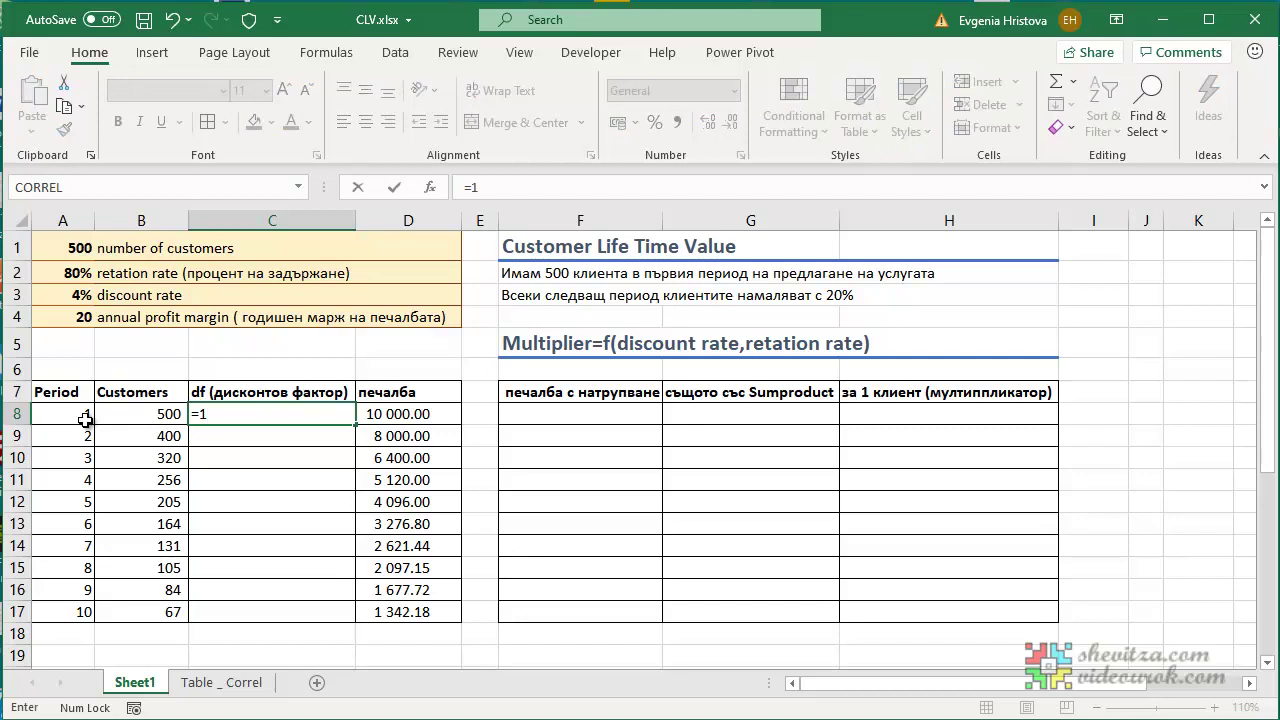
type("/(1+")
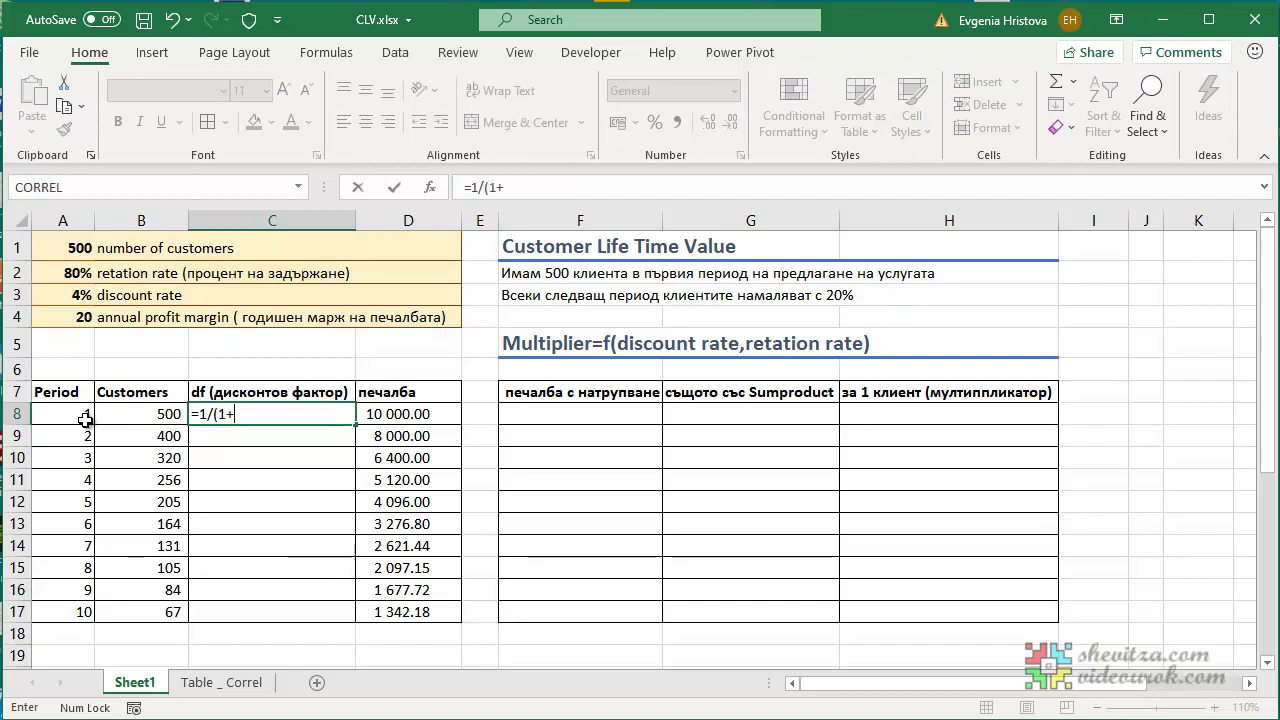
left_click(74, 295)
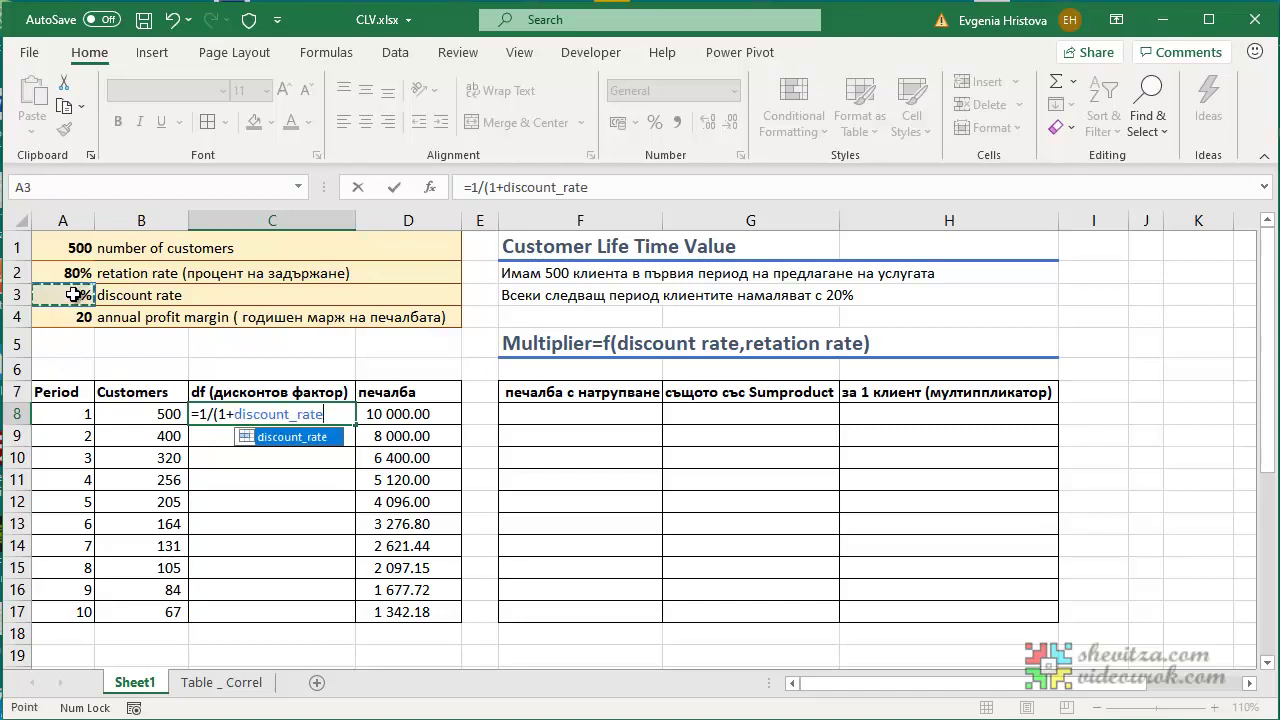
type(")")
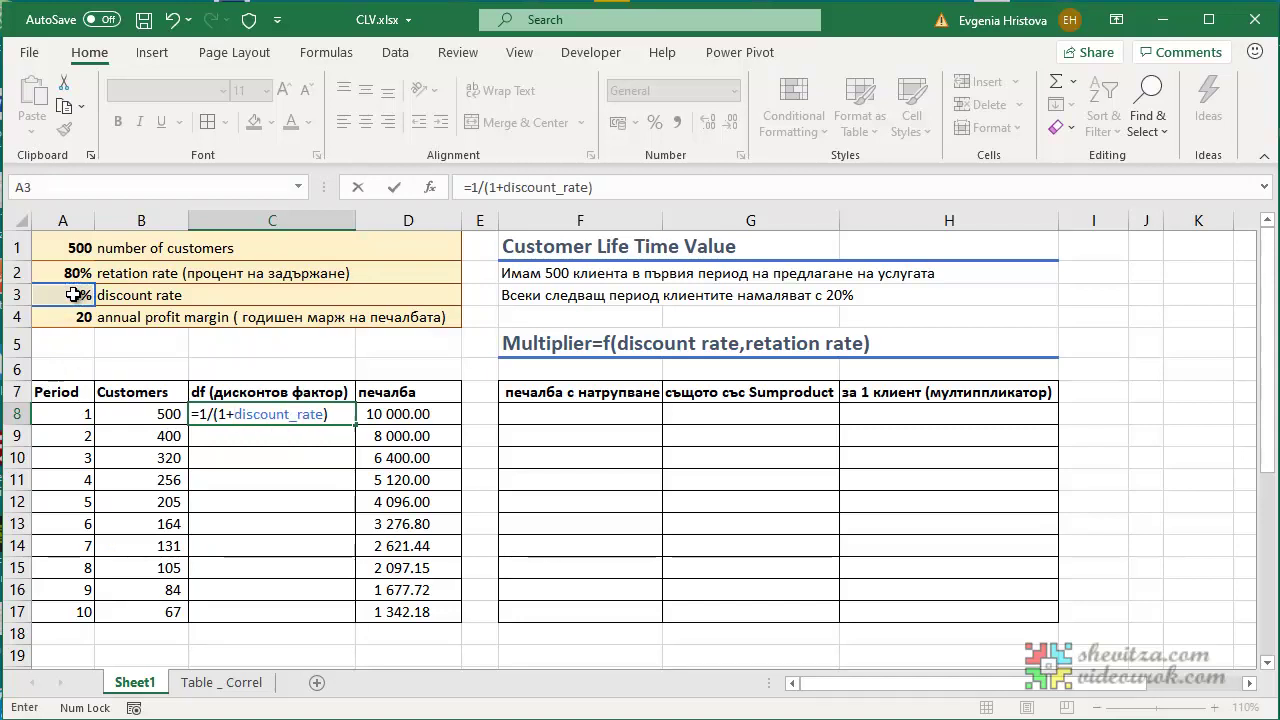
type("^^")
left_click(61, 415)
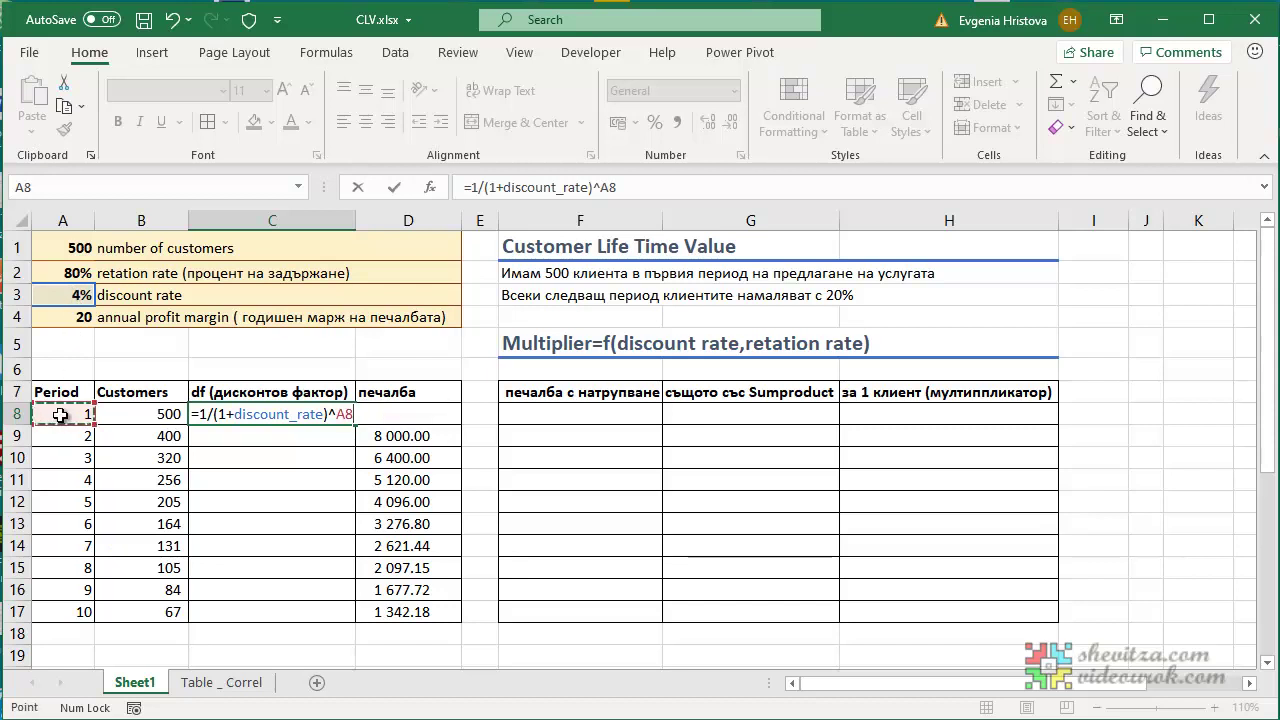
key("Return")
Fill the C8 discount factor formula down to C17 and select the filled factors.
left_click(257, 415)
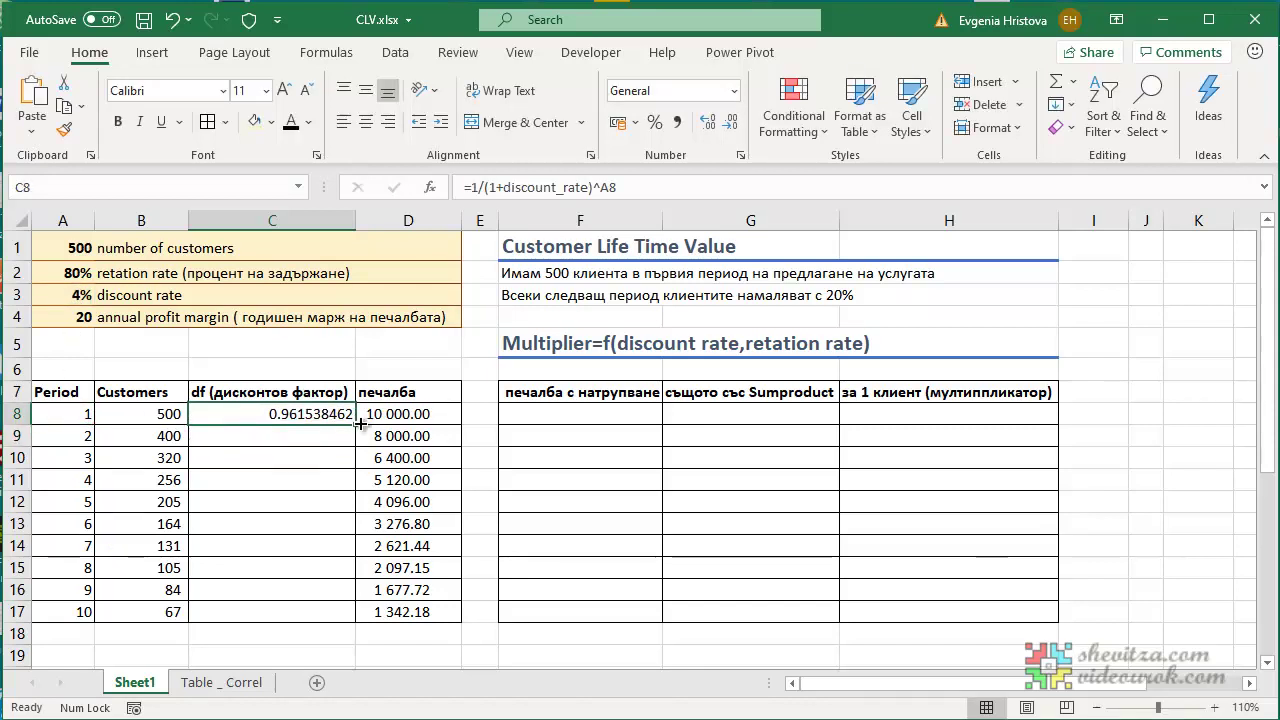
left_click_drag(358, 424, 330, 613)
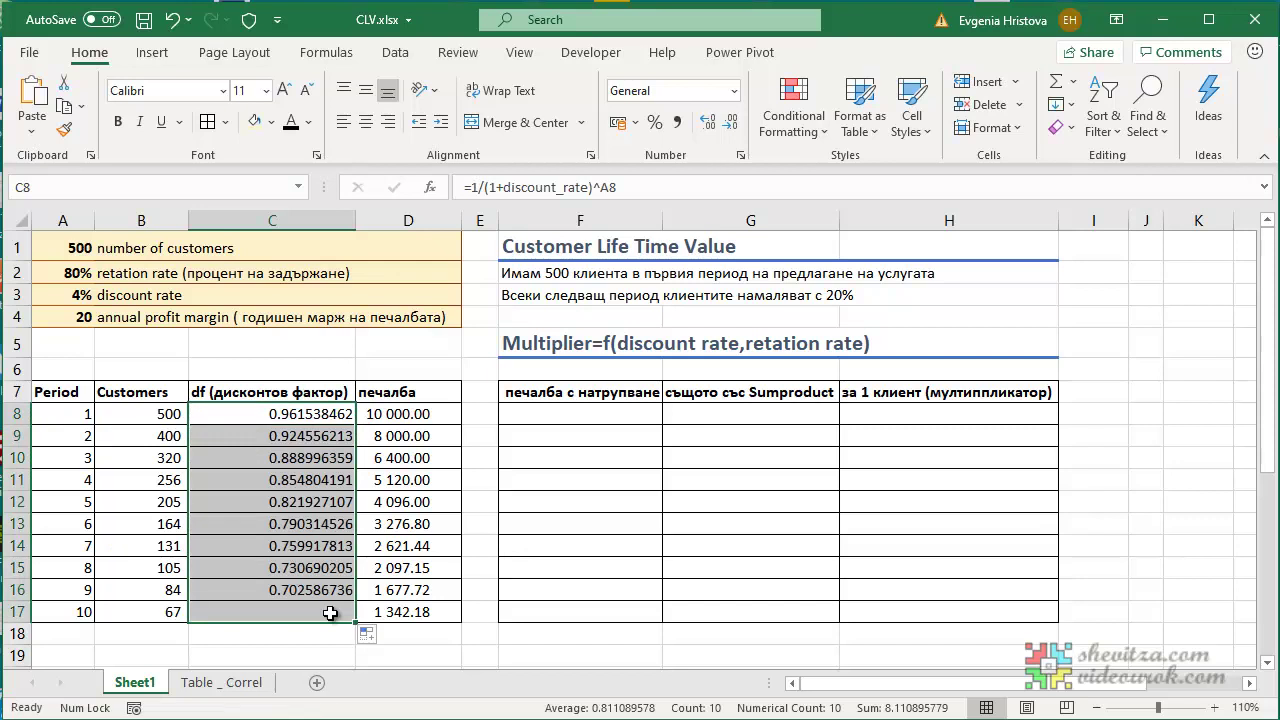
left_click(245, 609)
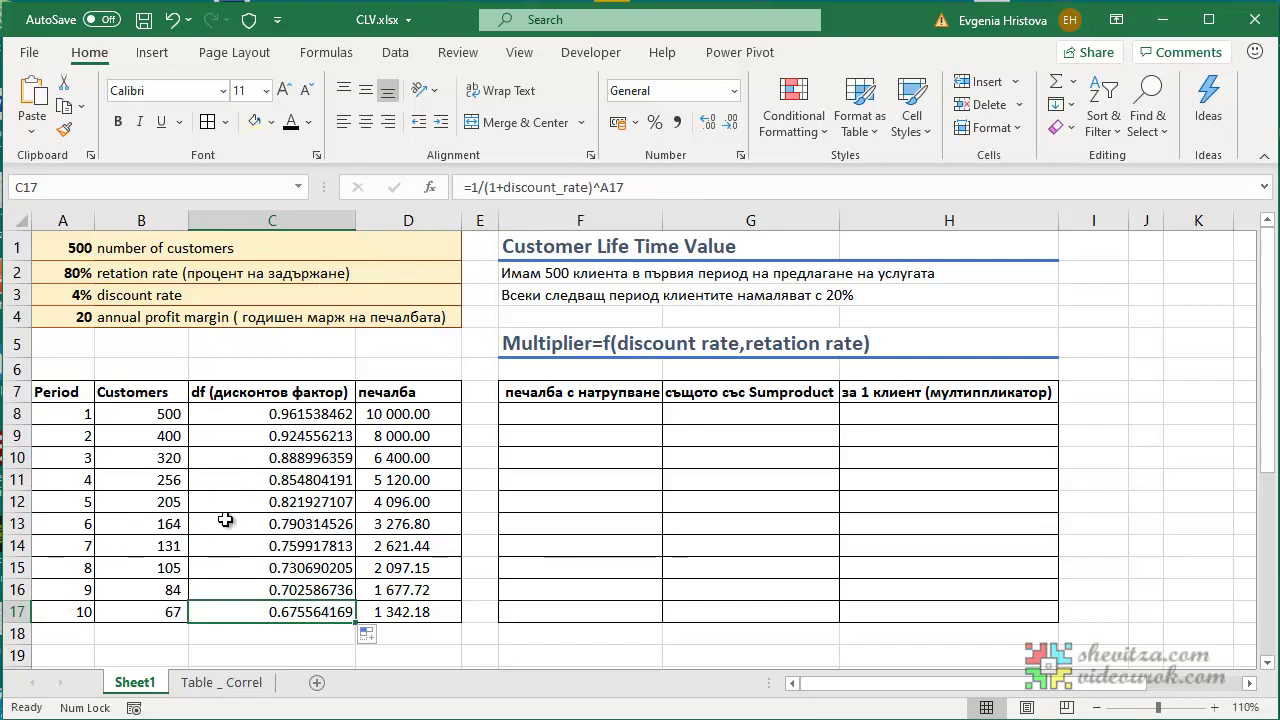
left_click_drag(266, 418, 261, 611)
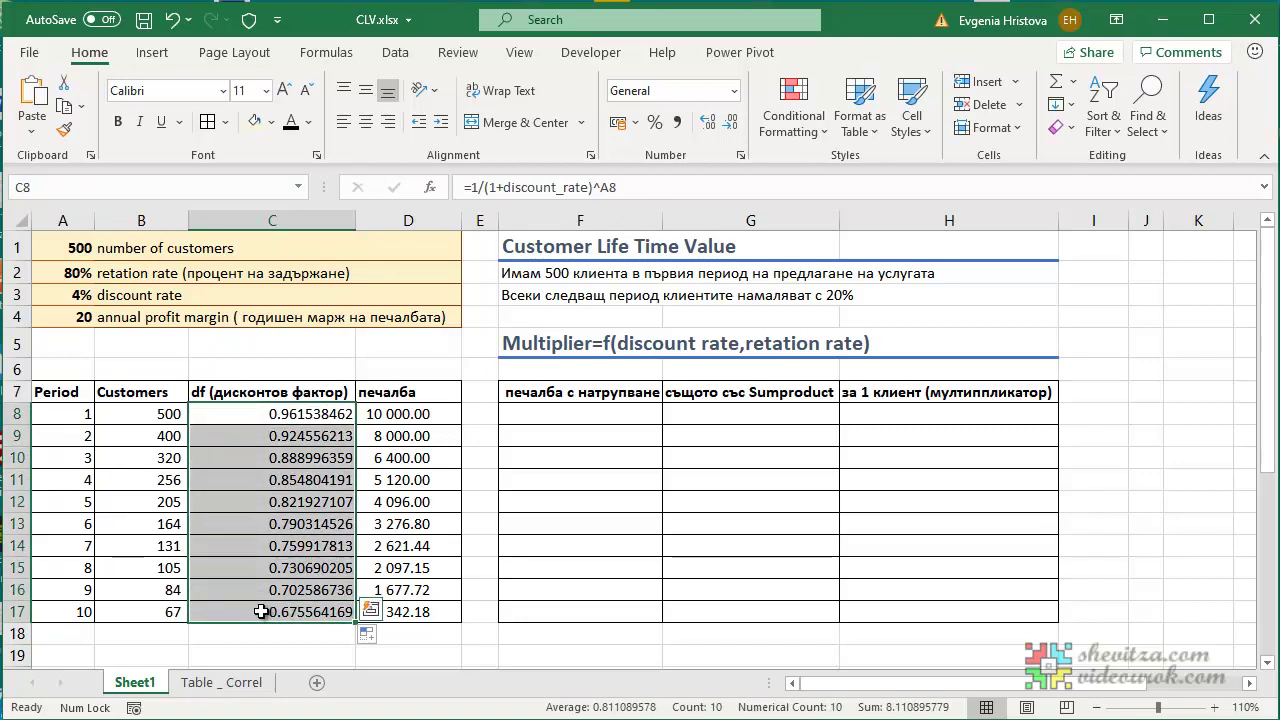
Extend the period 1 profit formula in D8 to =B8*annual_profit_margin*C8 so that it is discounted.
left_click(410, 414)
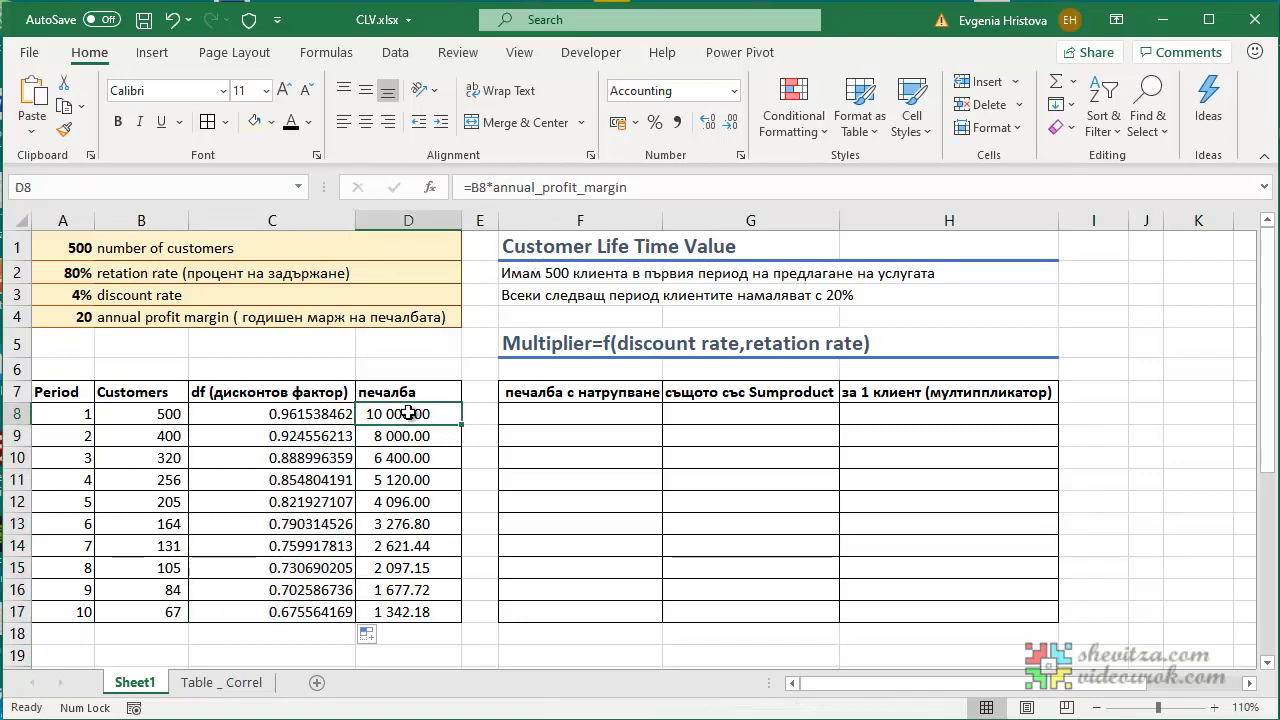
left_click(645, 185)
type("*")
left_click(300, 408)
key("Return")
left_click(423, 411)
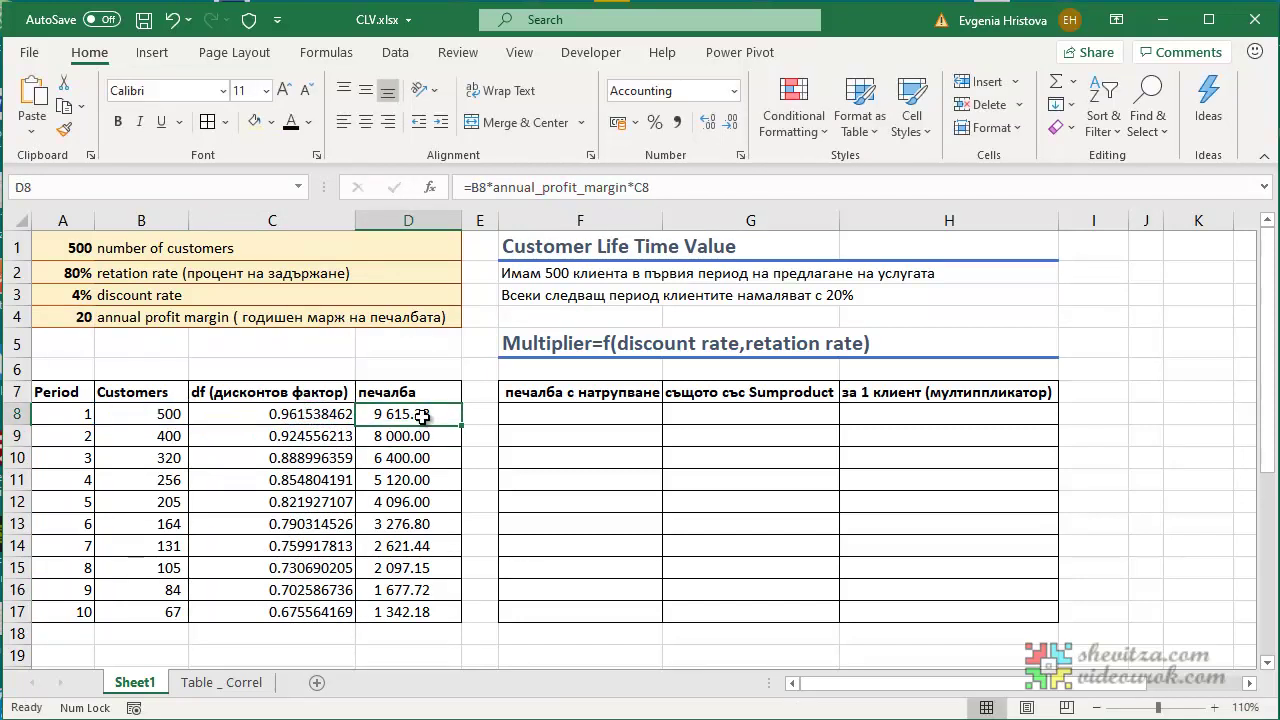
Fill the discounted profit formula from D8 down to D17 and total the first two periods' profit in F9 with =SUM(D8:D9).
left_click_drag(463, 427, 458, 616)
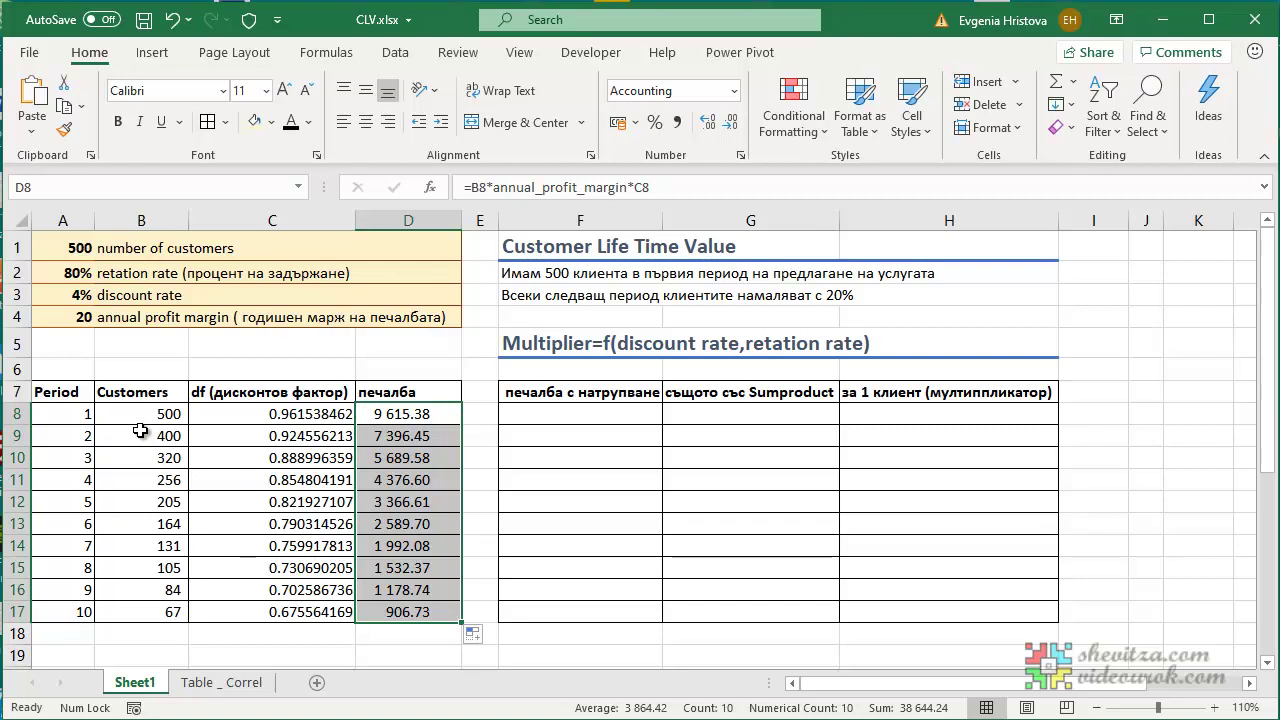
left_click(543, 417)
left_click(543, 435)
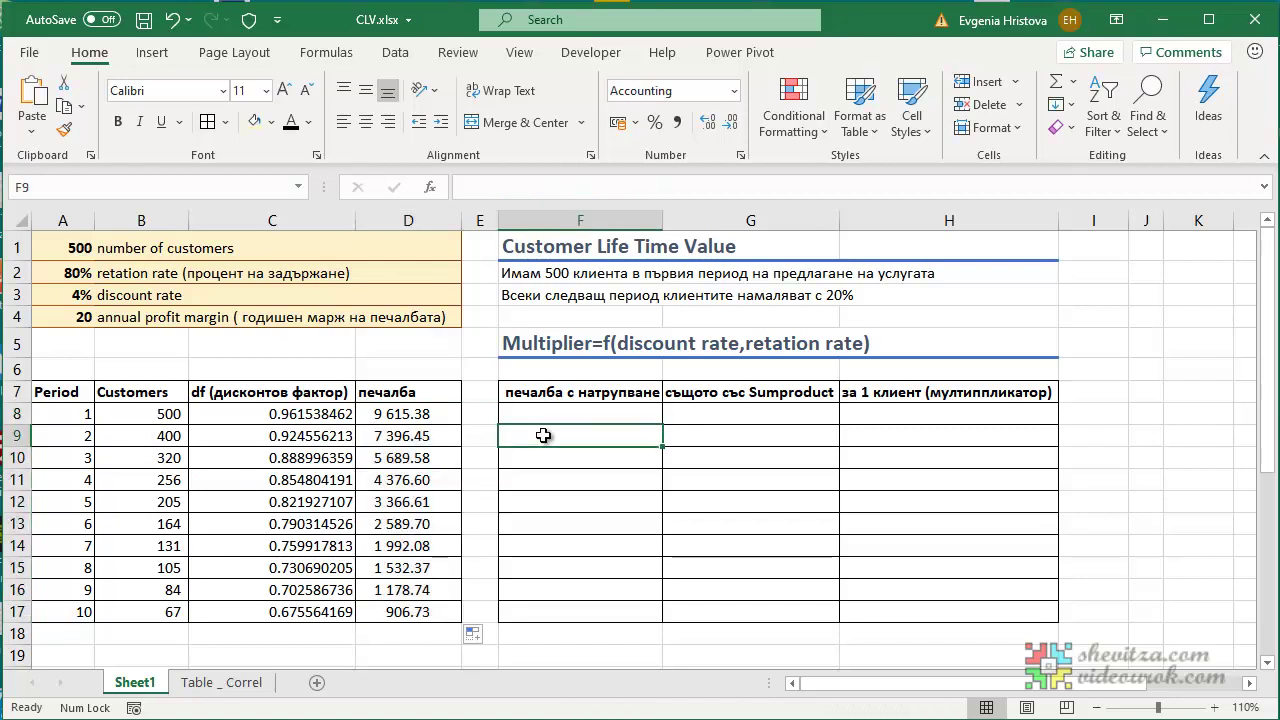
type("=")
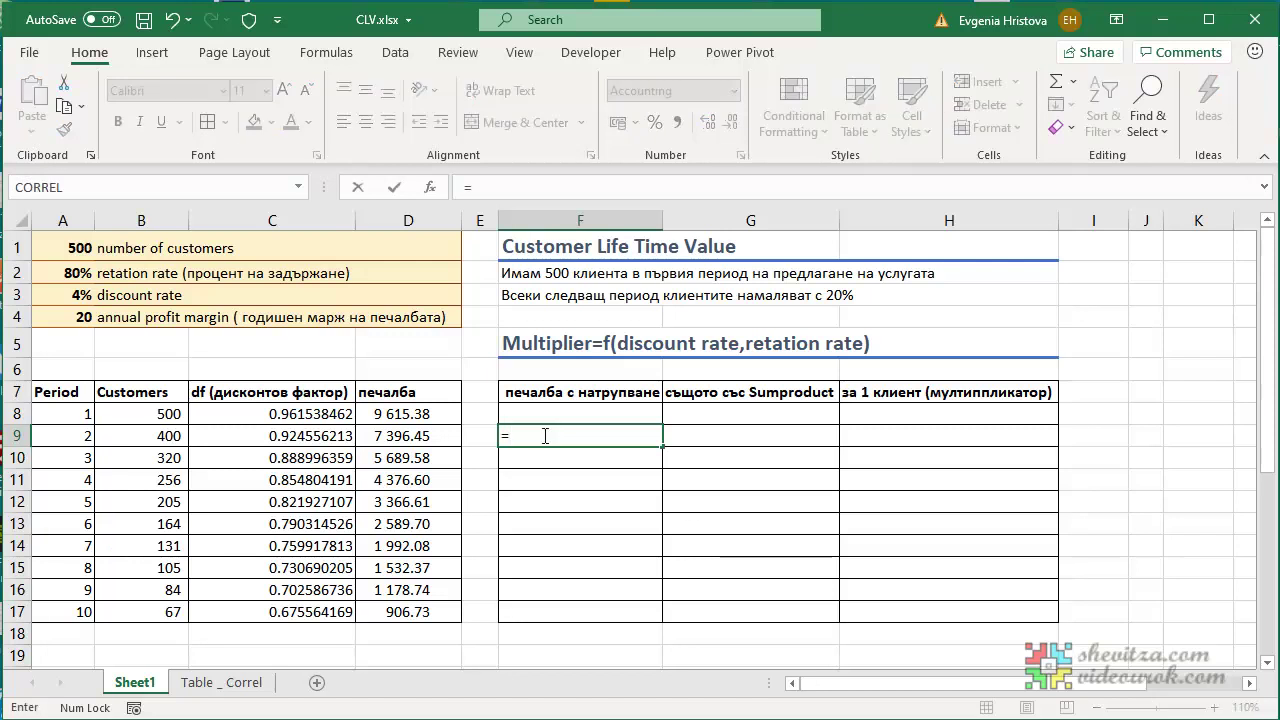
type("Sum(")
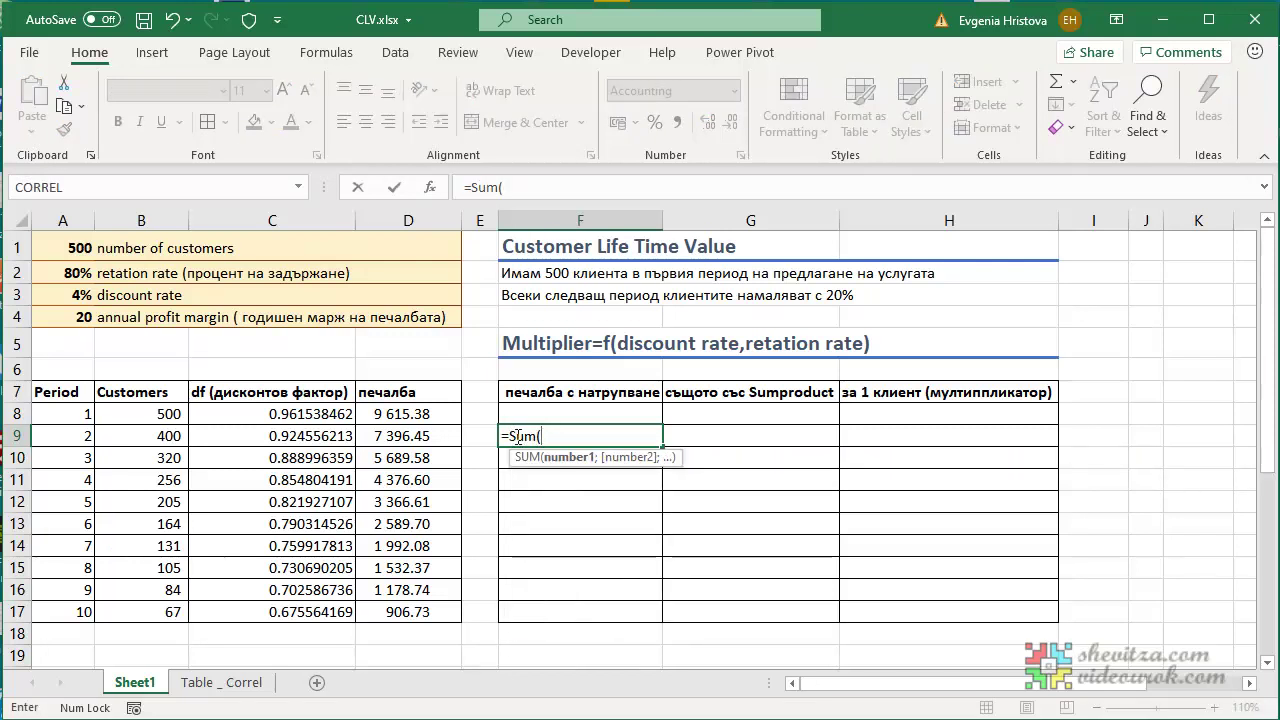
left_click_drag(432, 414, 440, 435)
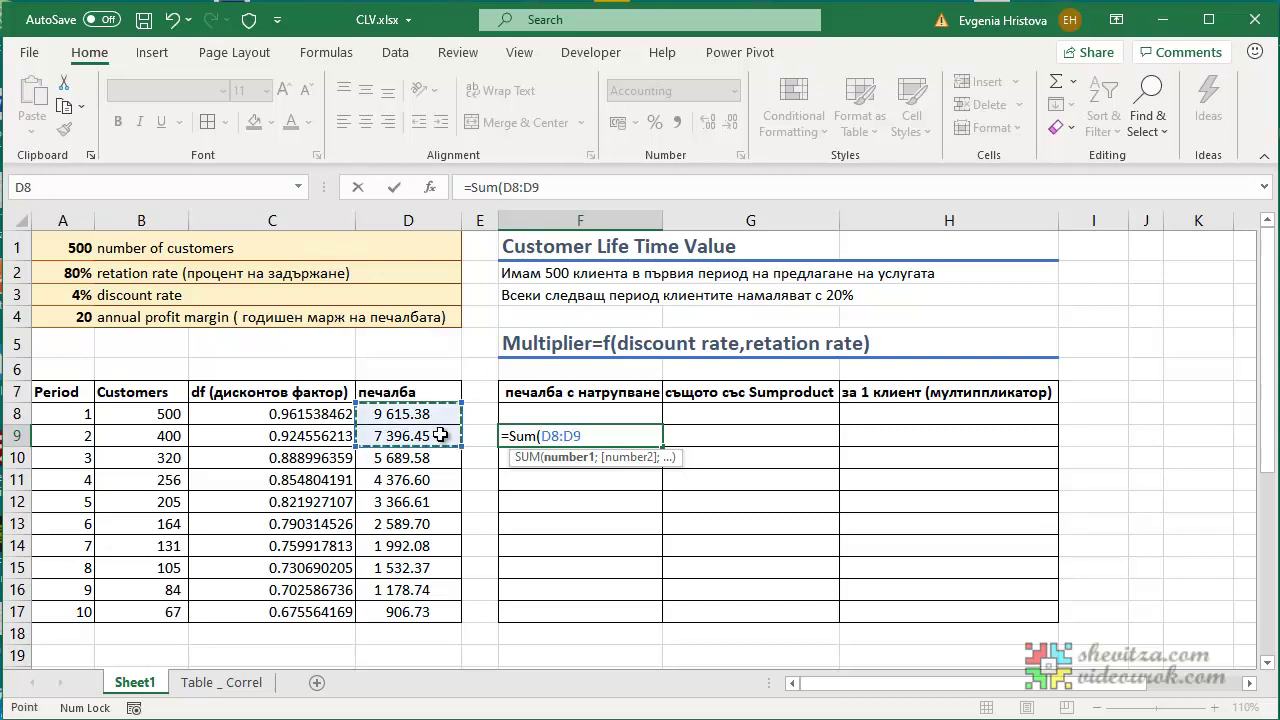
type(")")
key("Return")
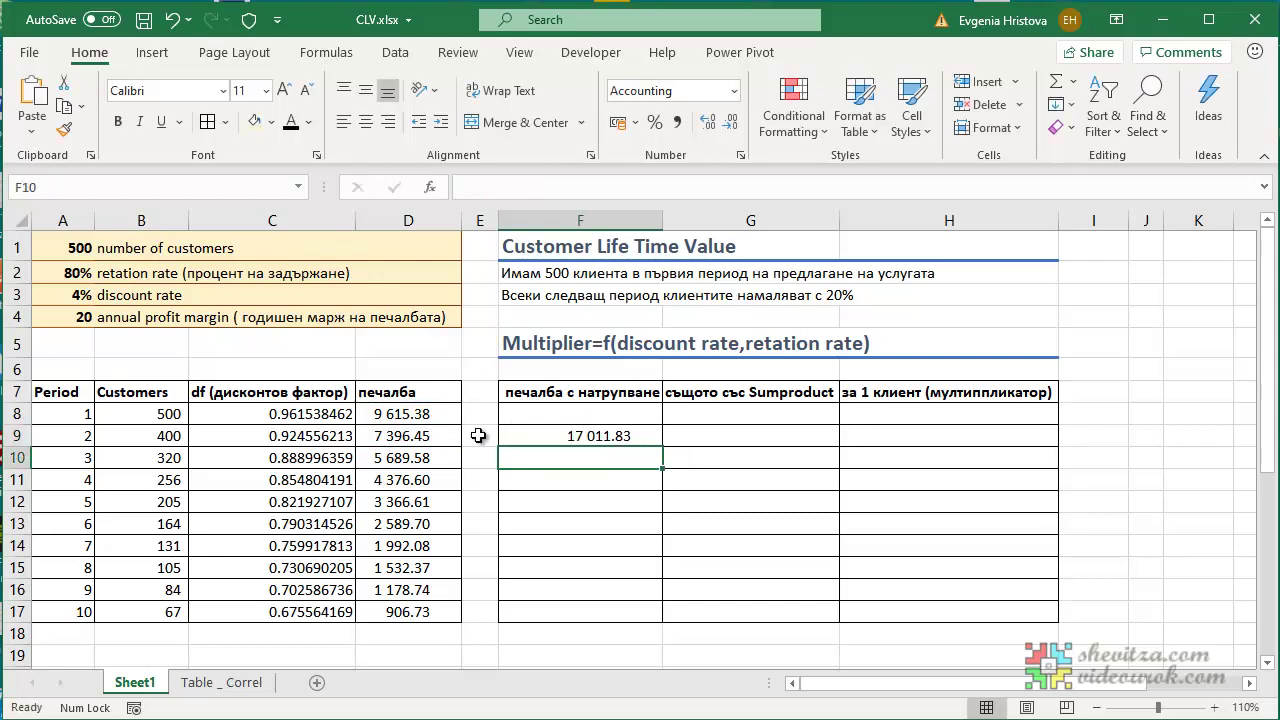
Make the first reference in F9 absolute as =SUM($D$8:D9), fill it down to F17, and select the profit range D8:D17 for comparison.
left_click(535, 437)
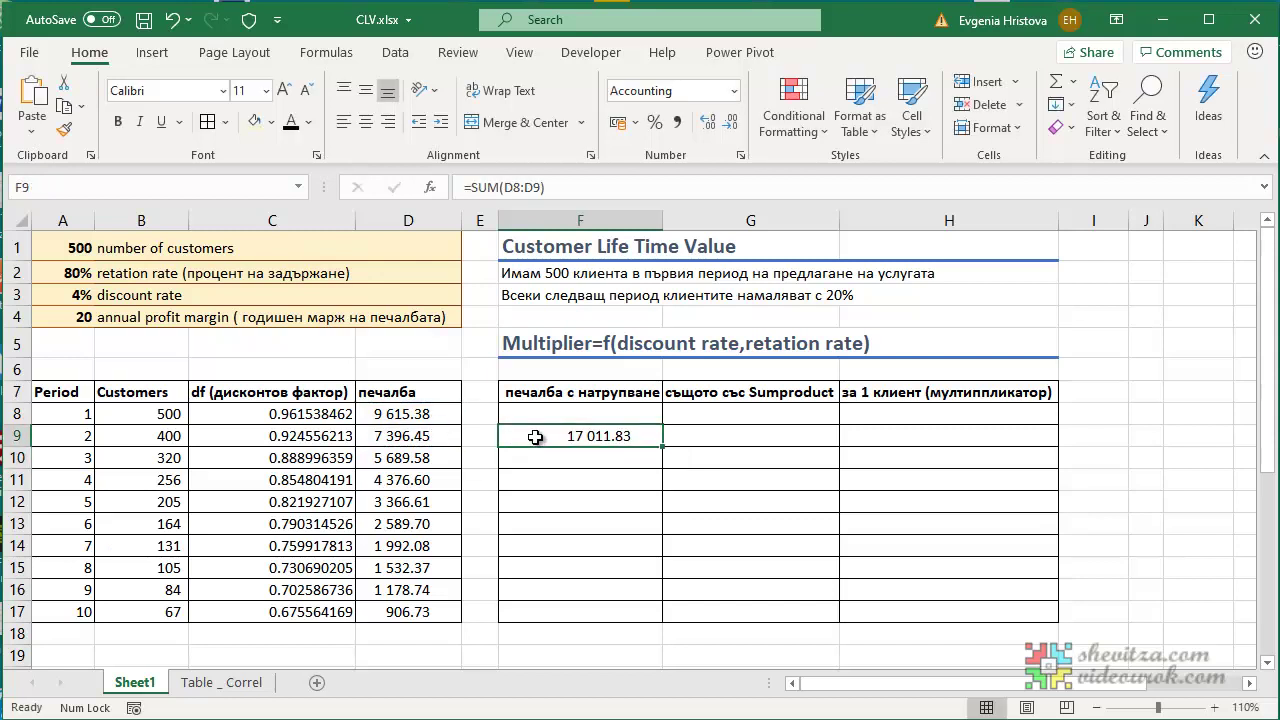
left_click(518, 188)
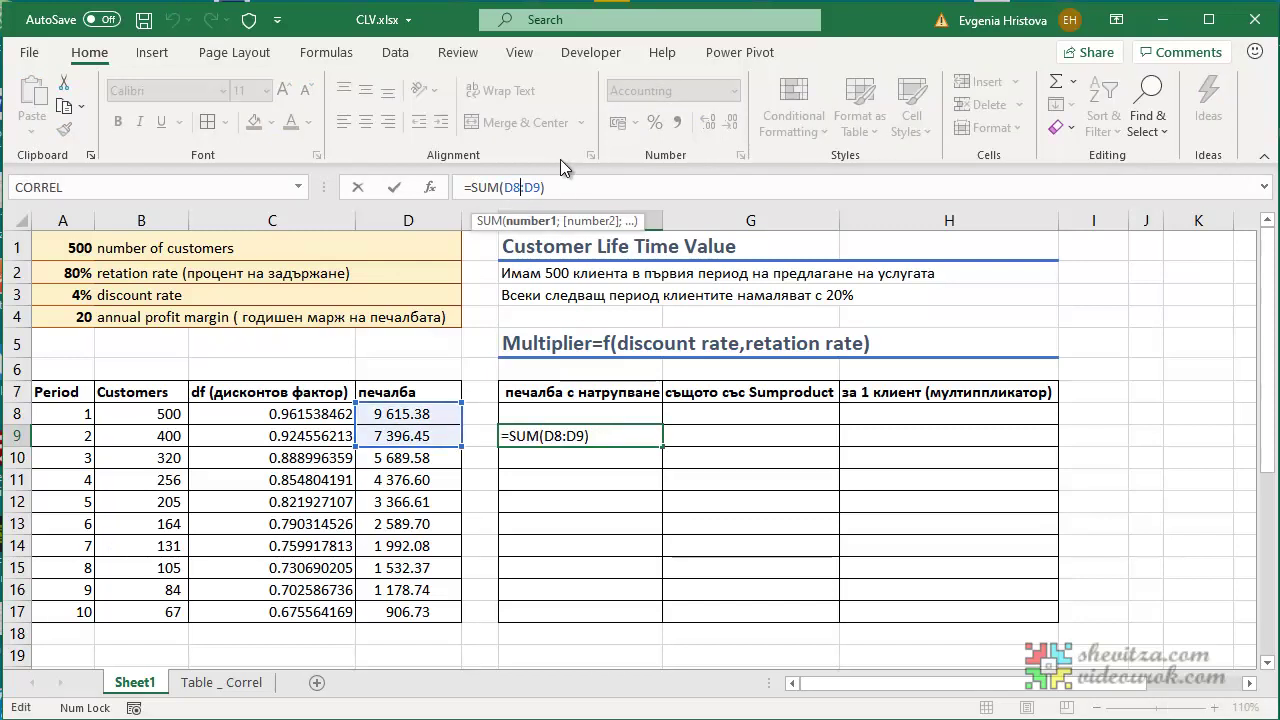
key("F4")
left_click(395, 187)
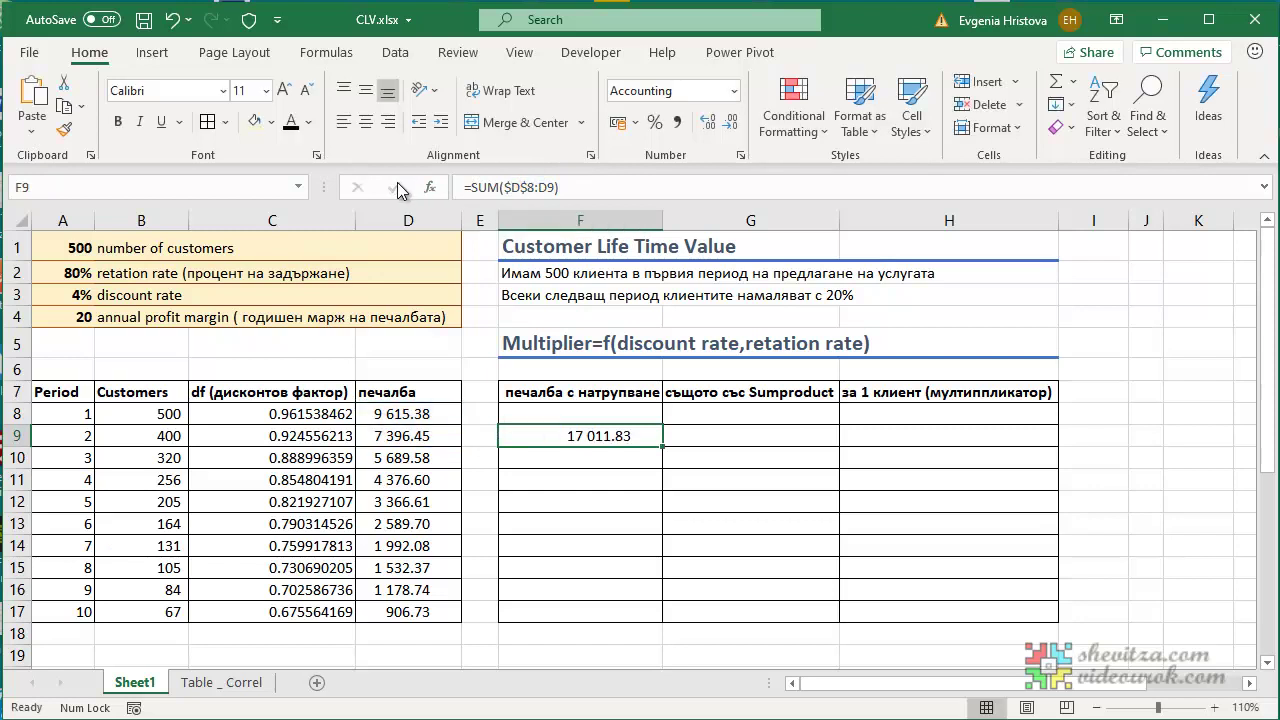
left_click_drag(662, 446, 646, 624)
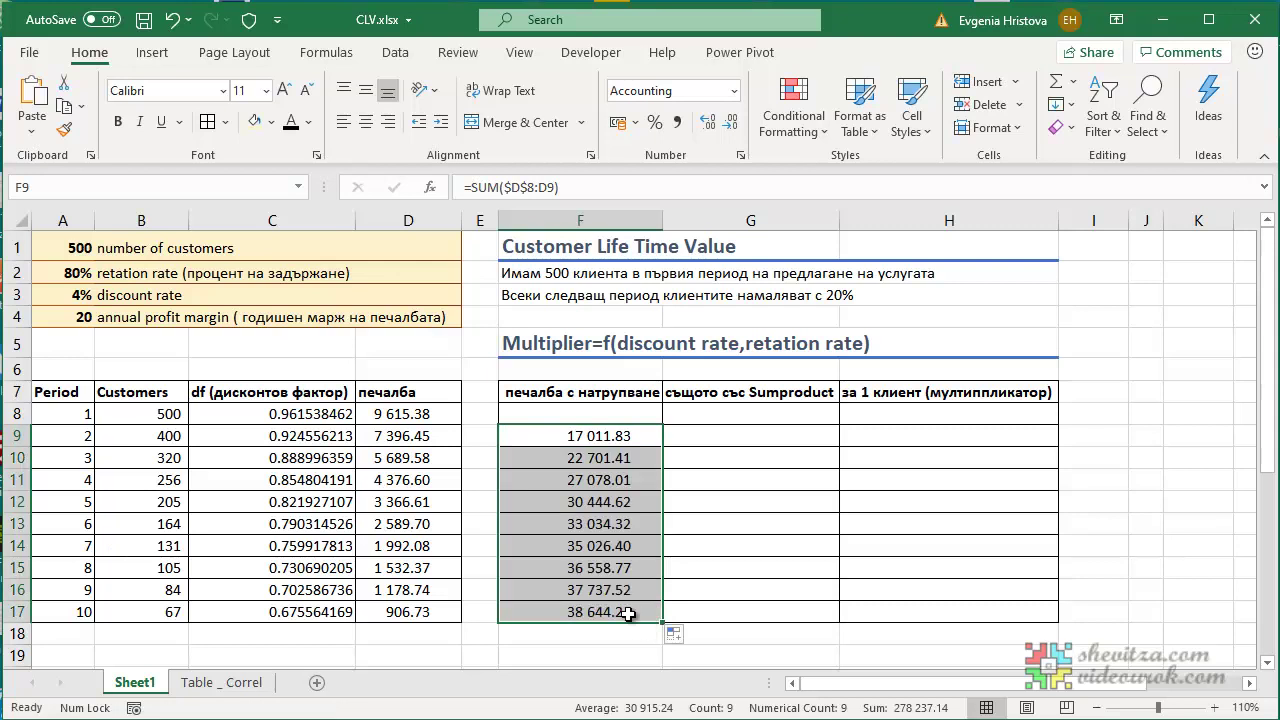
left_click_drag(440, 614, 421, 413)
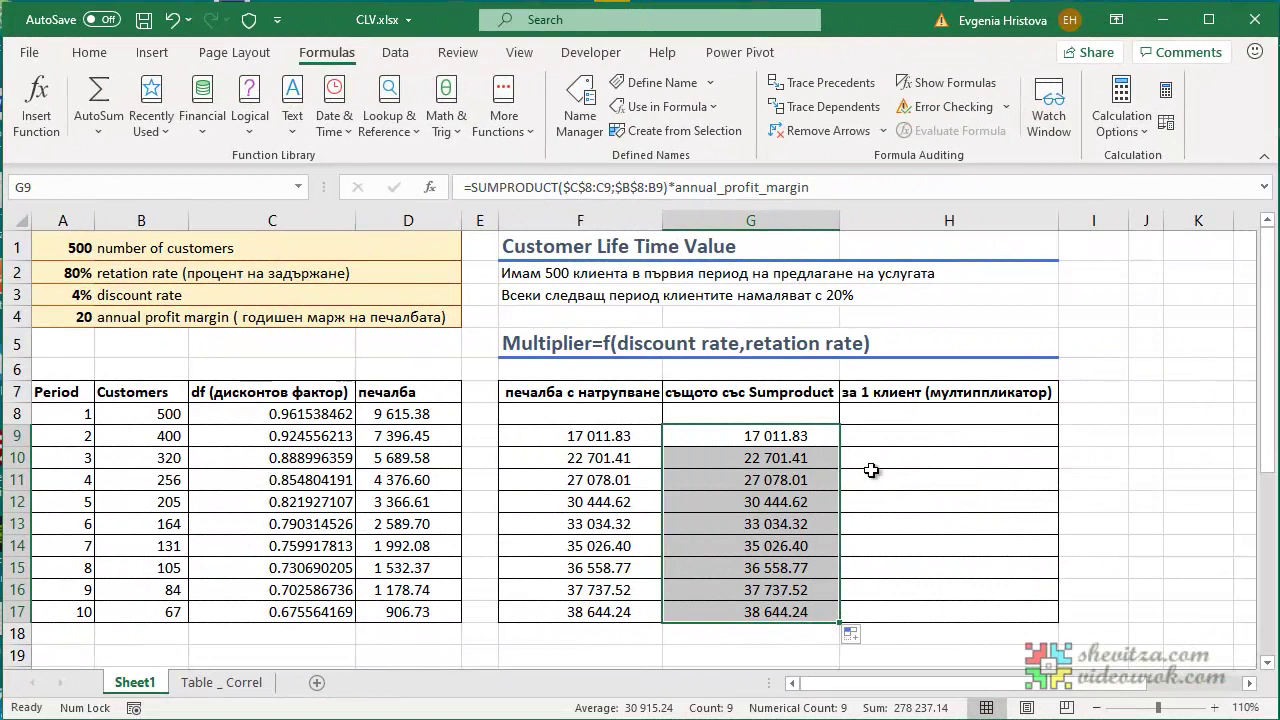
Calculate the per-customer multiplier in H9 with =F9/number_of_customers/annual_profit_margin and fill it down to H17.
left_click(887, 435)
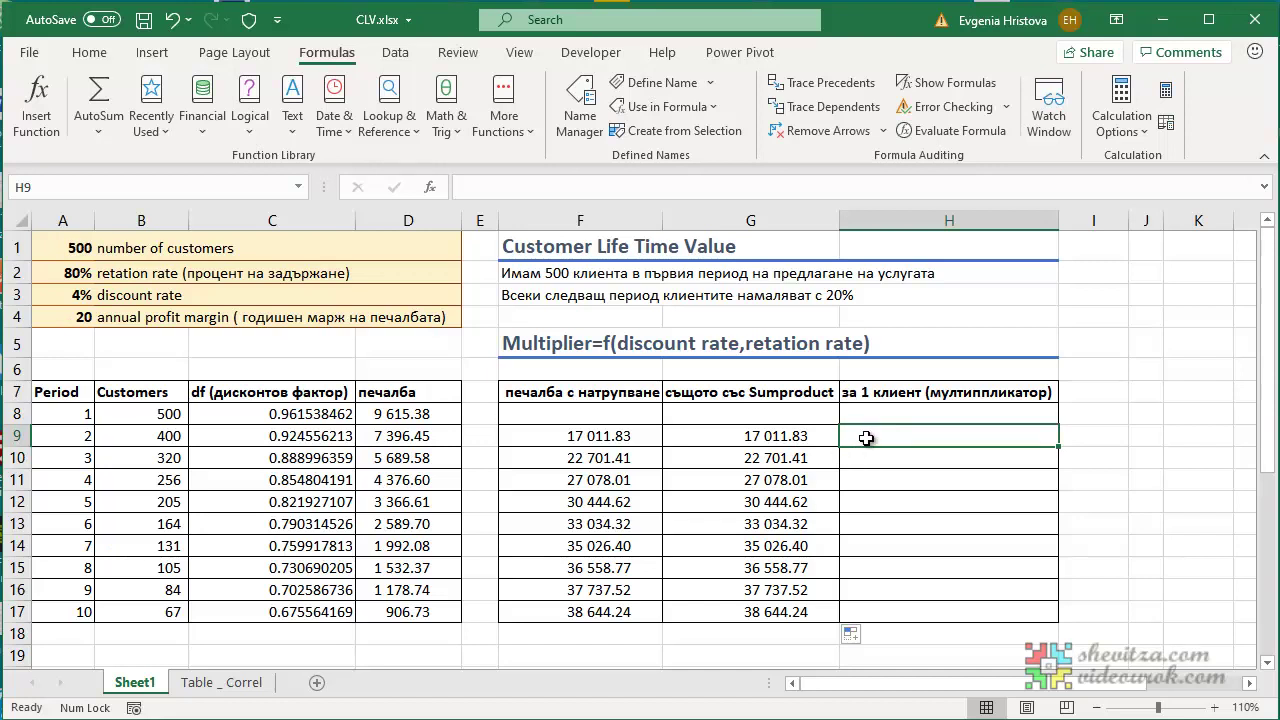
type("=")
left_click(628, 436)
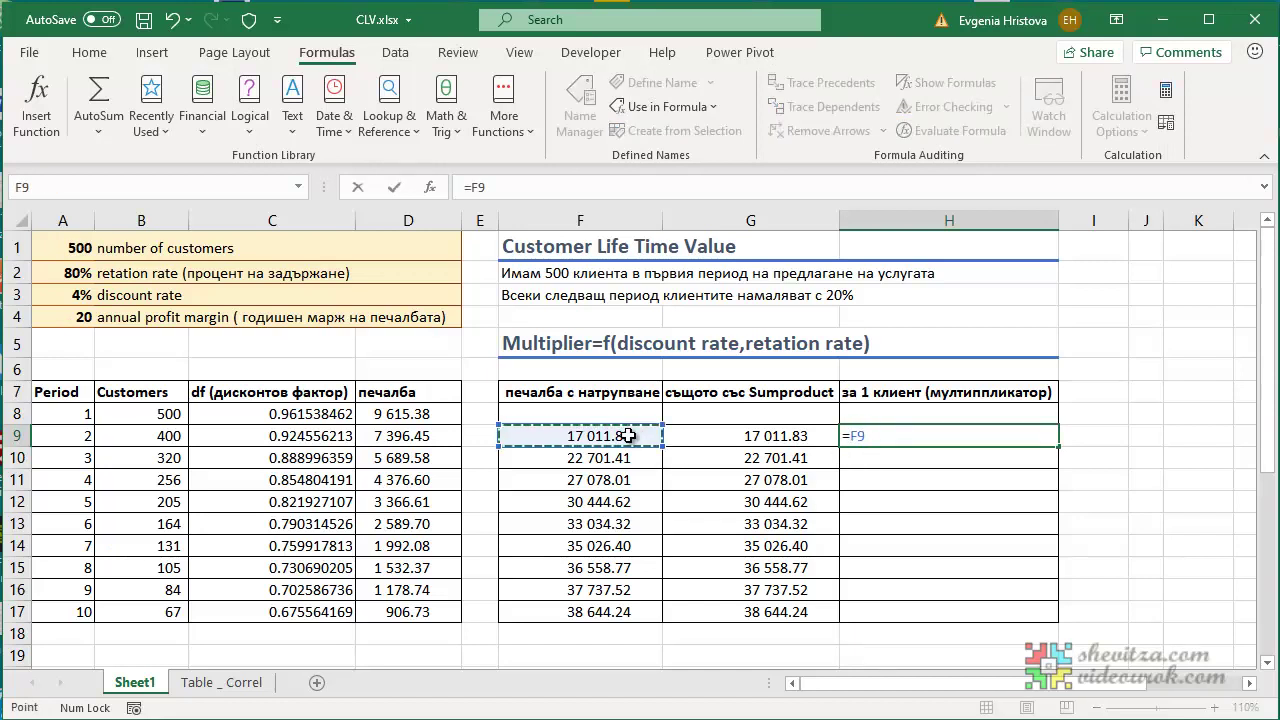
type("/")
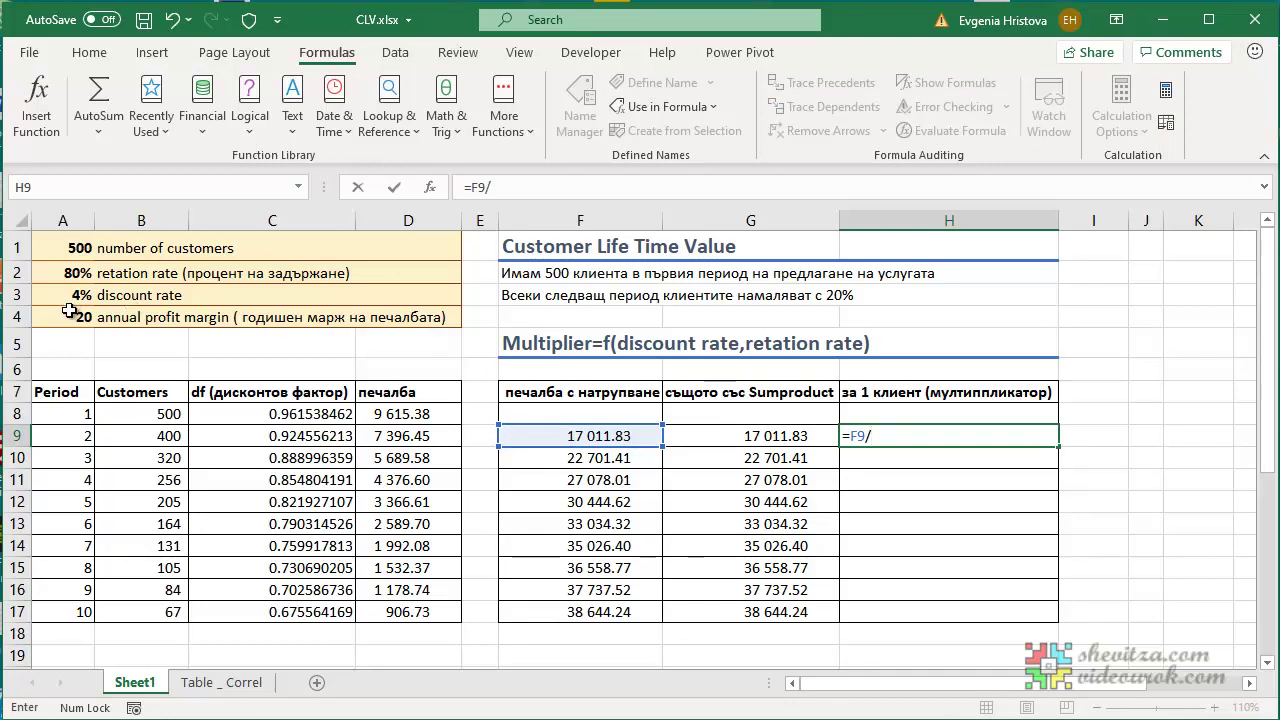
left_click(64, 252)
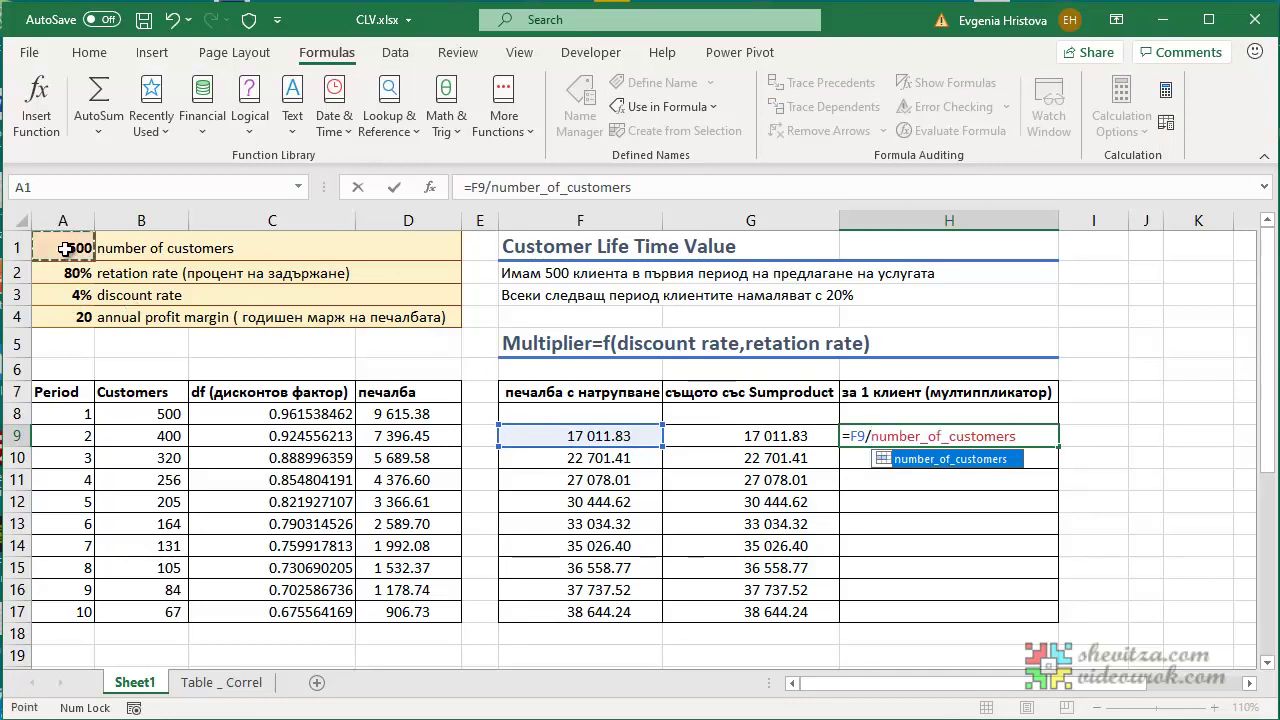
type("/")
left_click(62, 316)
key("Return")
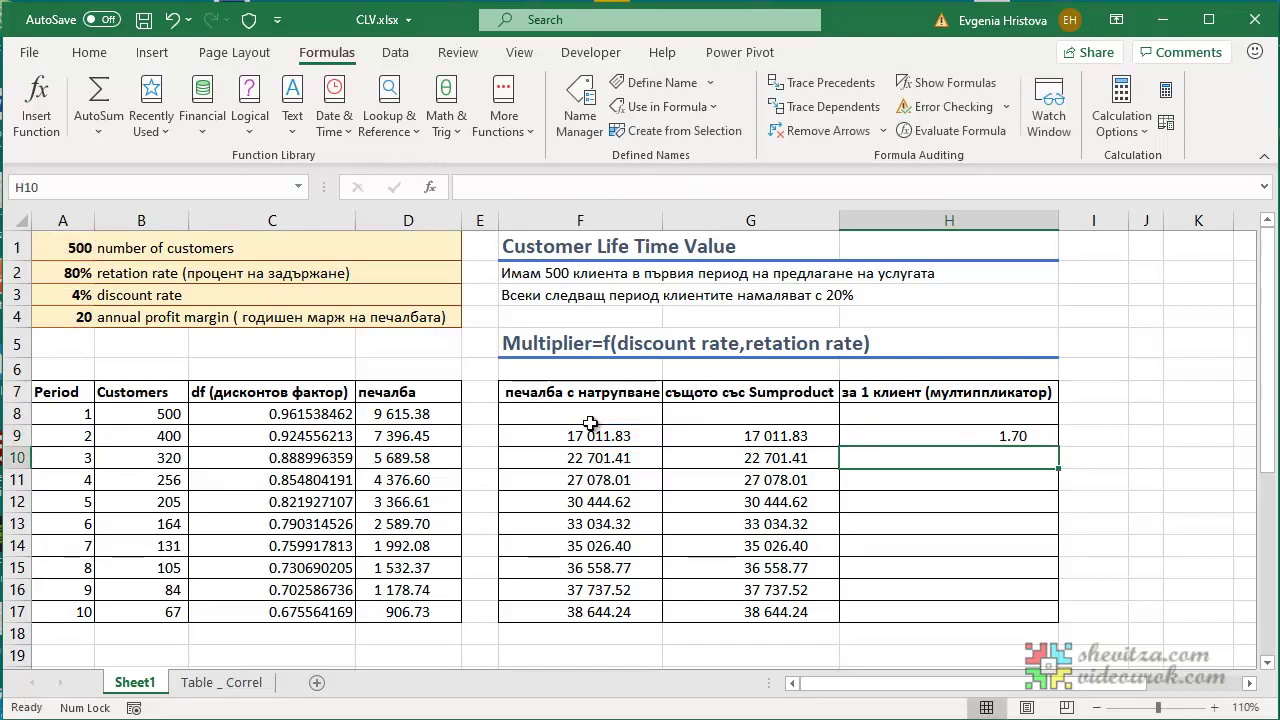
left_click(960, 436)
left_click_drag(1058, 447, 1045, 612)
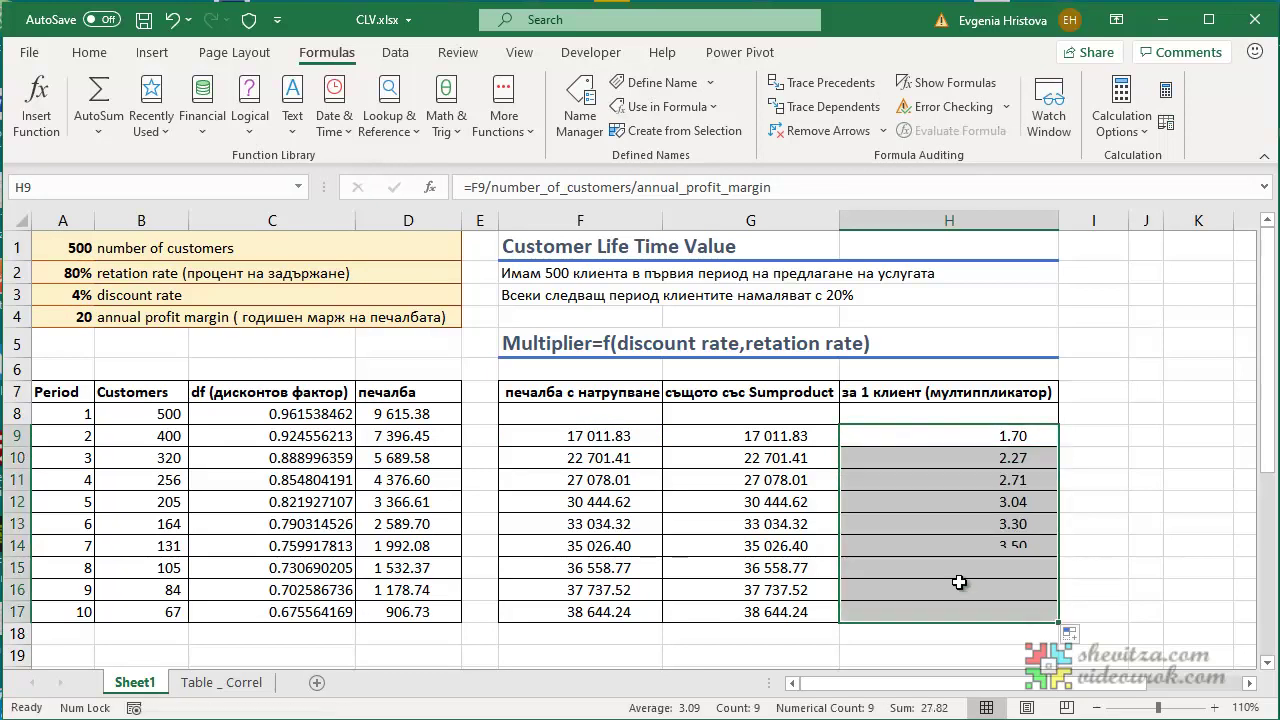
Enter the period 1 cumulative profit in F8 with the formula =D8.
left_click(598, 436)
left_click(593, 415)
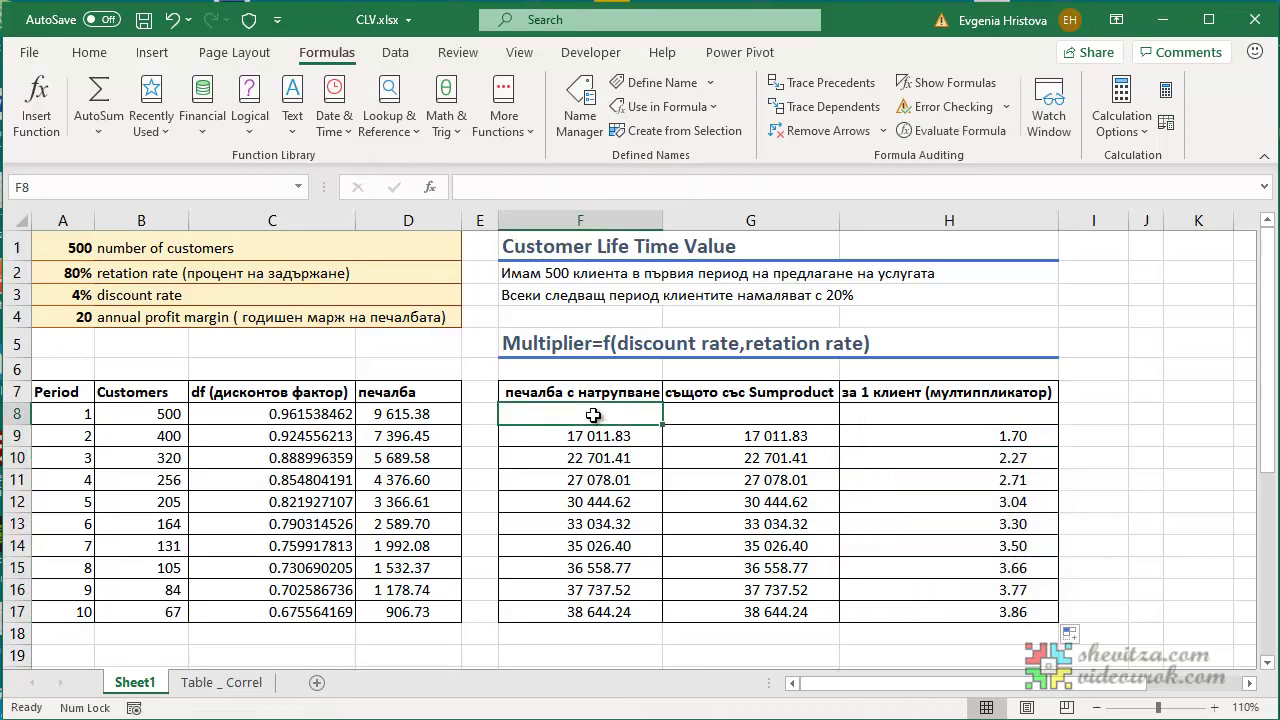
type("=")
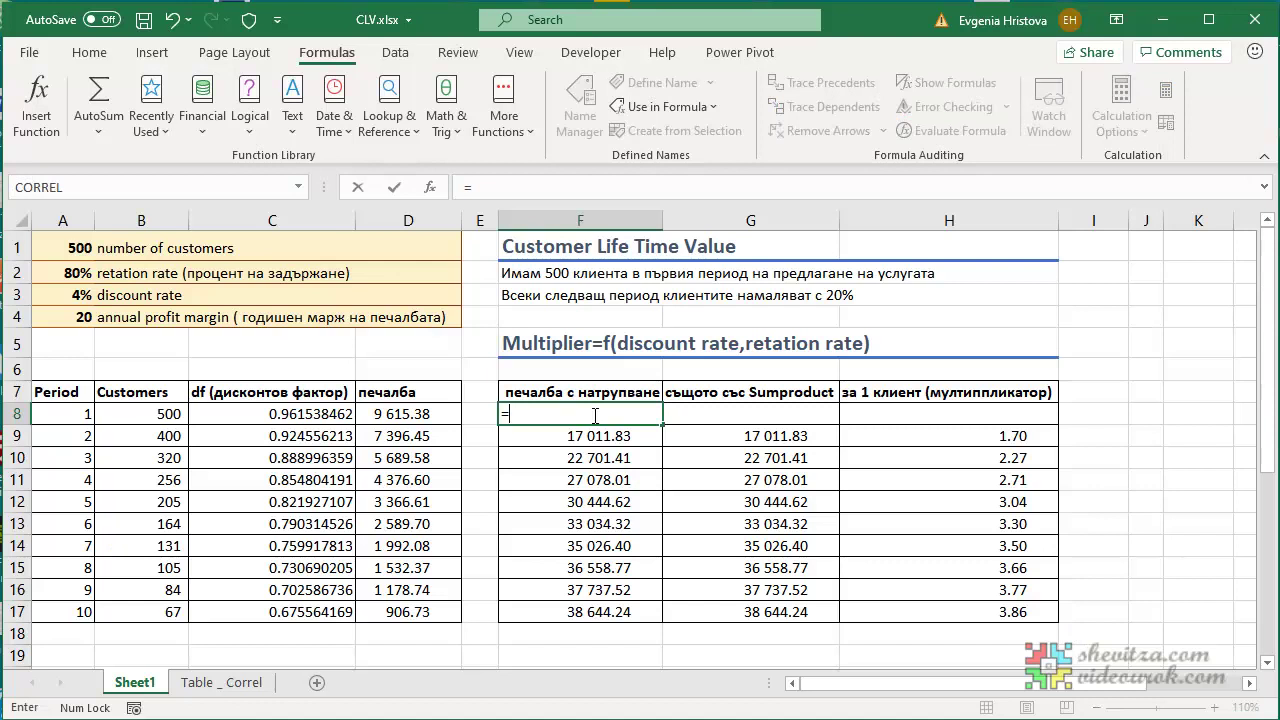
left_click(411, 415)
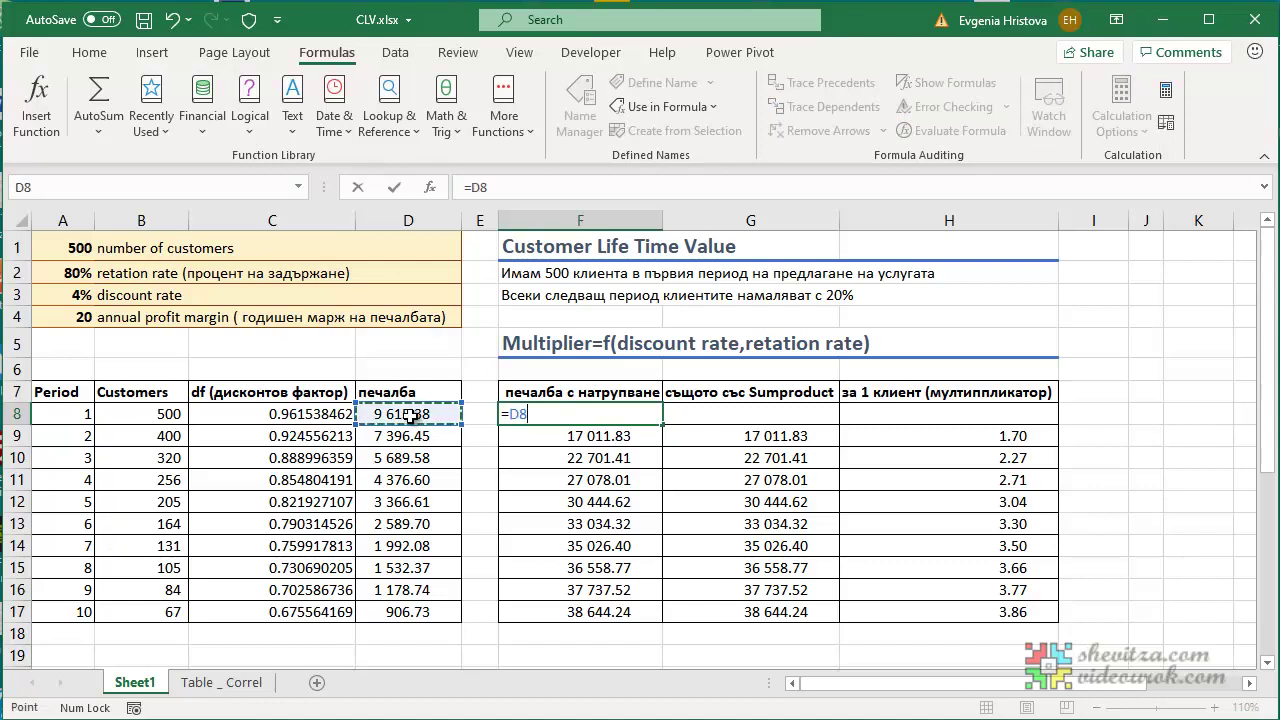
key("F2")
key("Return")
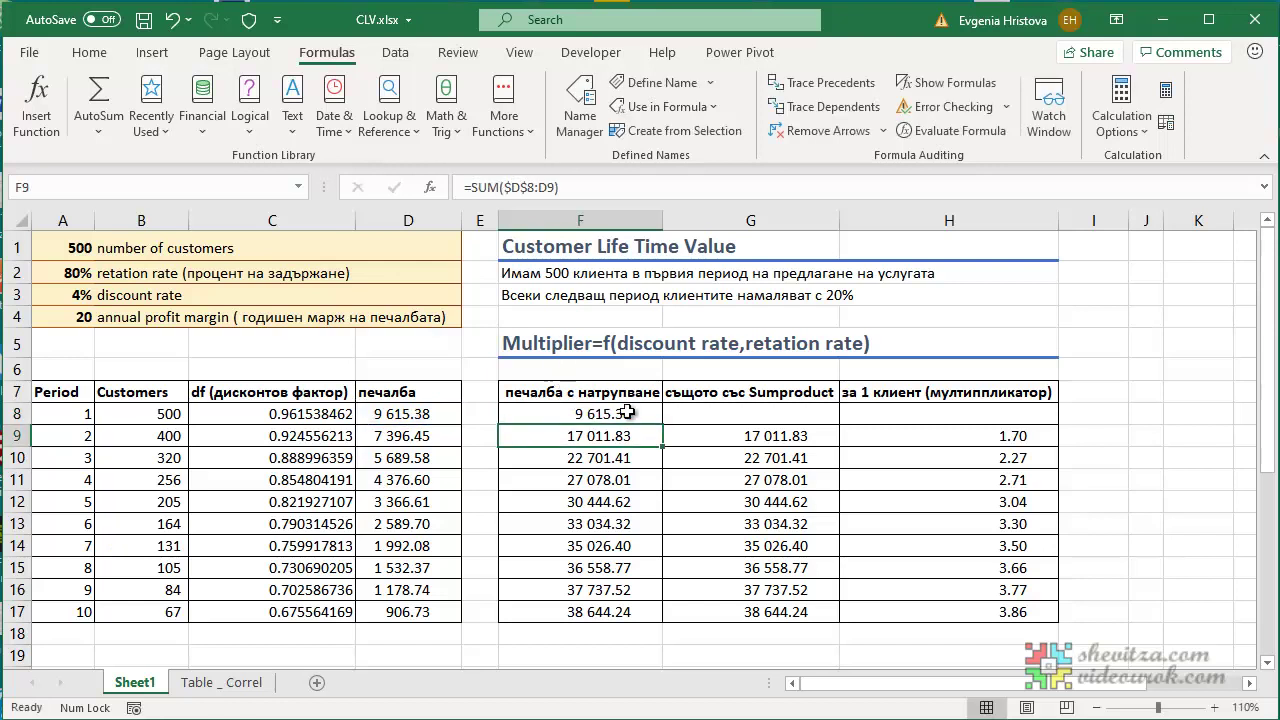
Examine the per-customer multipliers of periods 2 to 7 in column H.
left_click(914, 437)
left_click(914, 460)
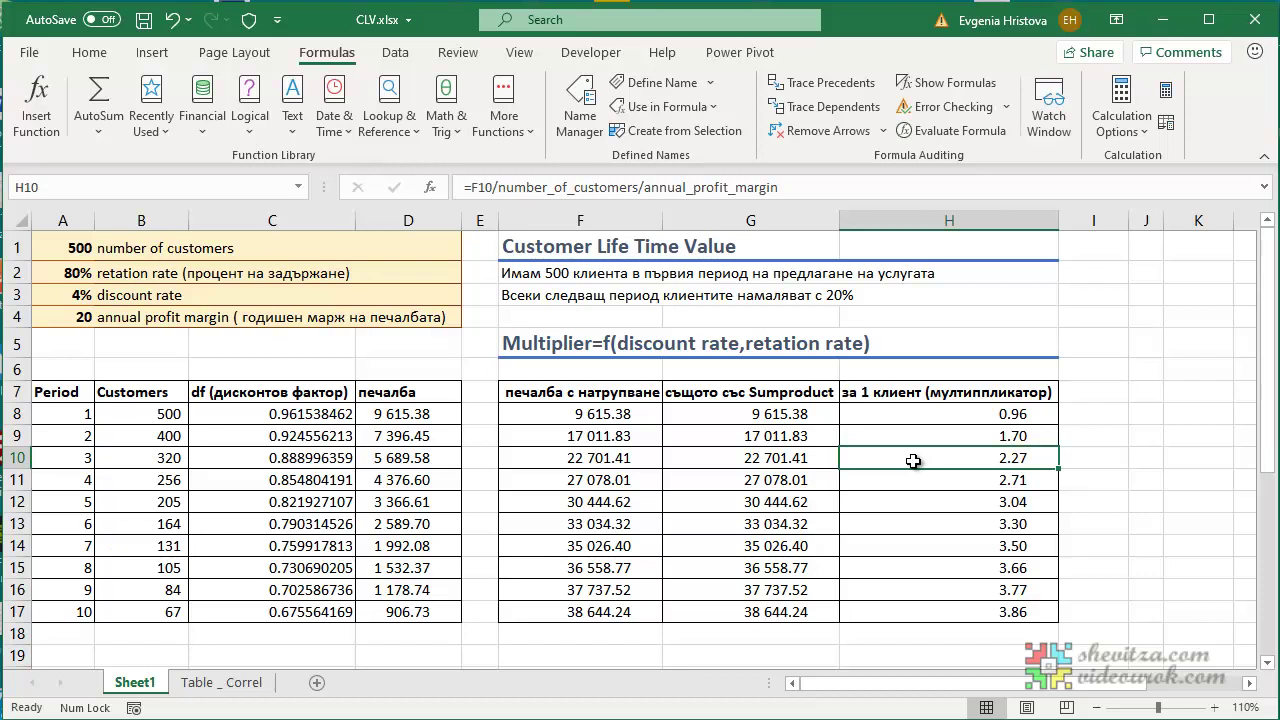
left_click(893, 483)
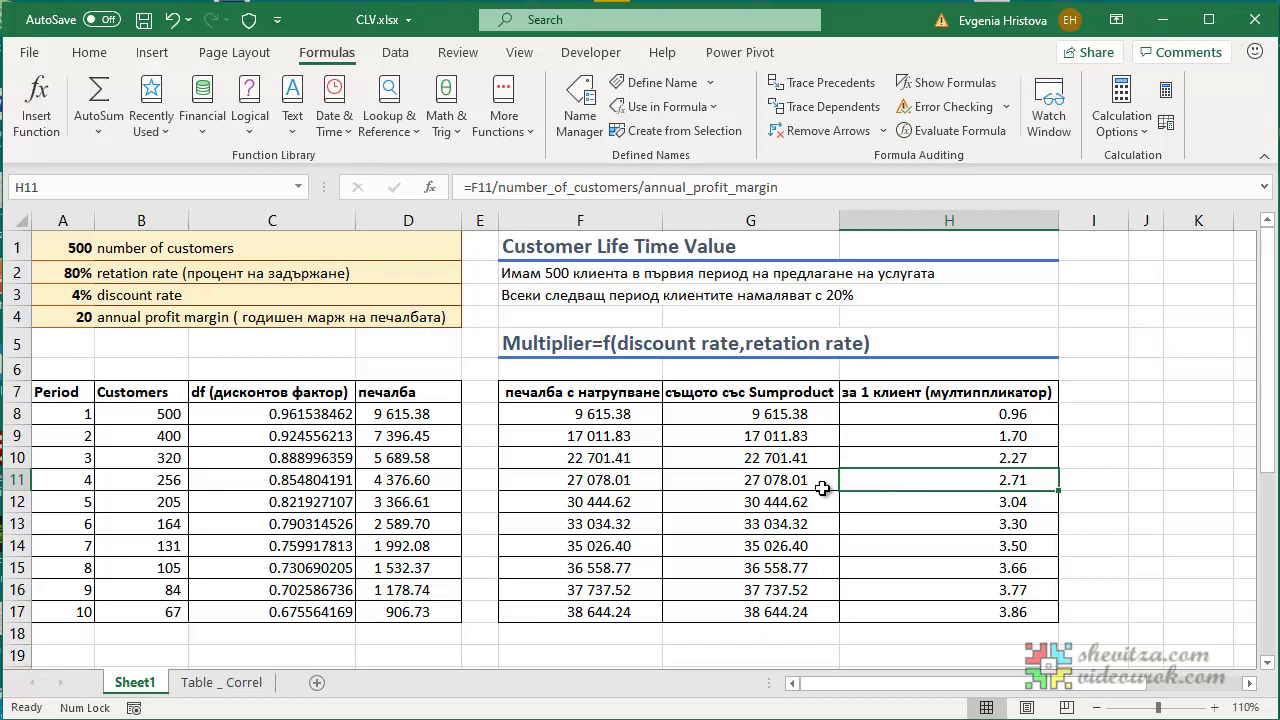
left_click(898, 502)
left_click(902, 526)
left_click(900, 541)
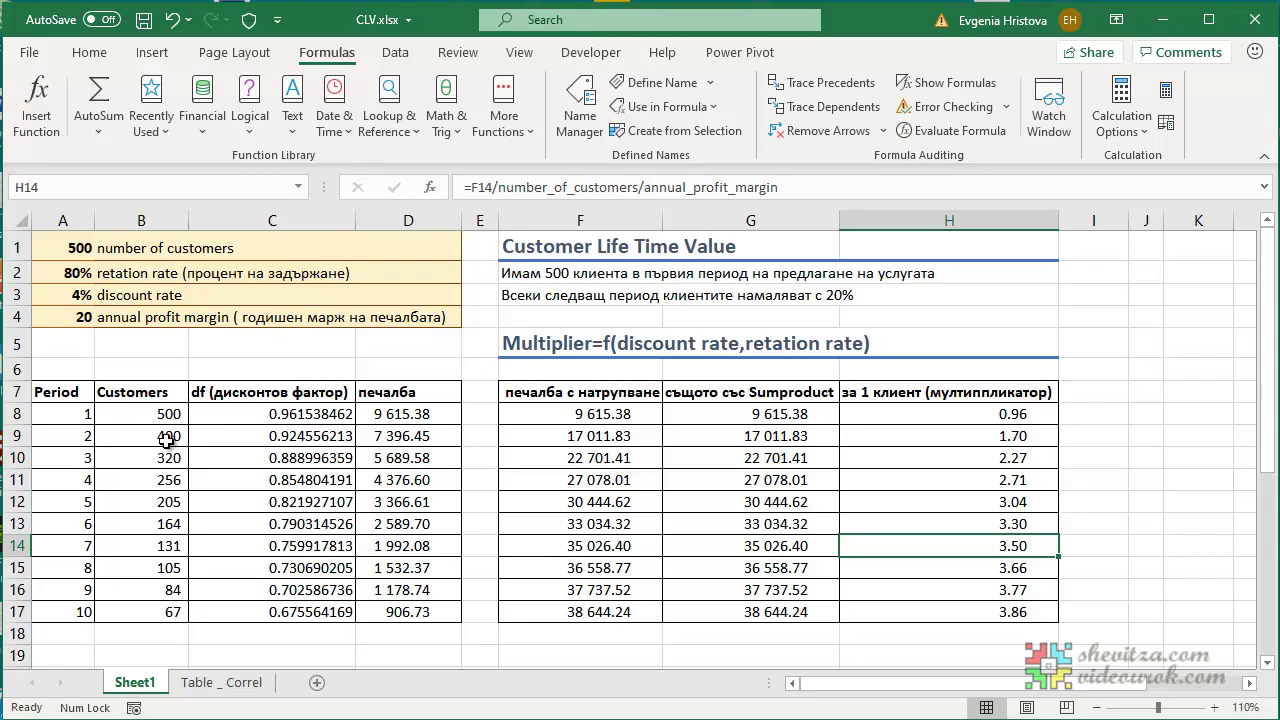
left_click(830, 689)
mouse_move(829, 687)
left_mouse_down()
mouse_move(971, 688)
mouse_move(829, 688)
left_mouse_up()
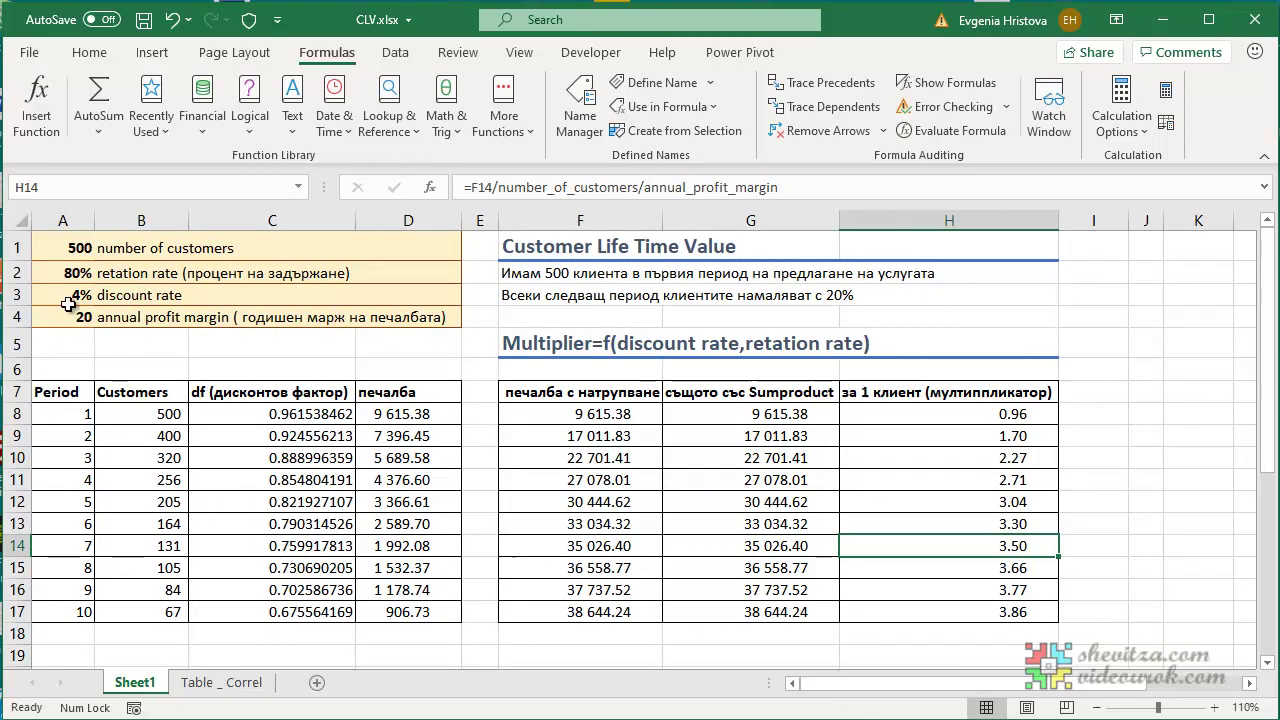
Set the discount rate in A3 to 5% and select the period 1 multiplier in H8.
left_click(52, 291)
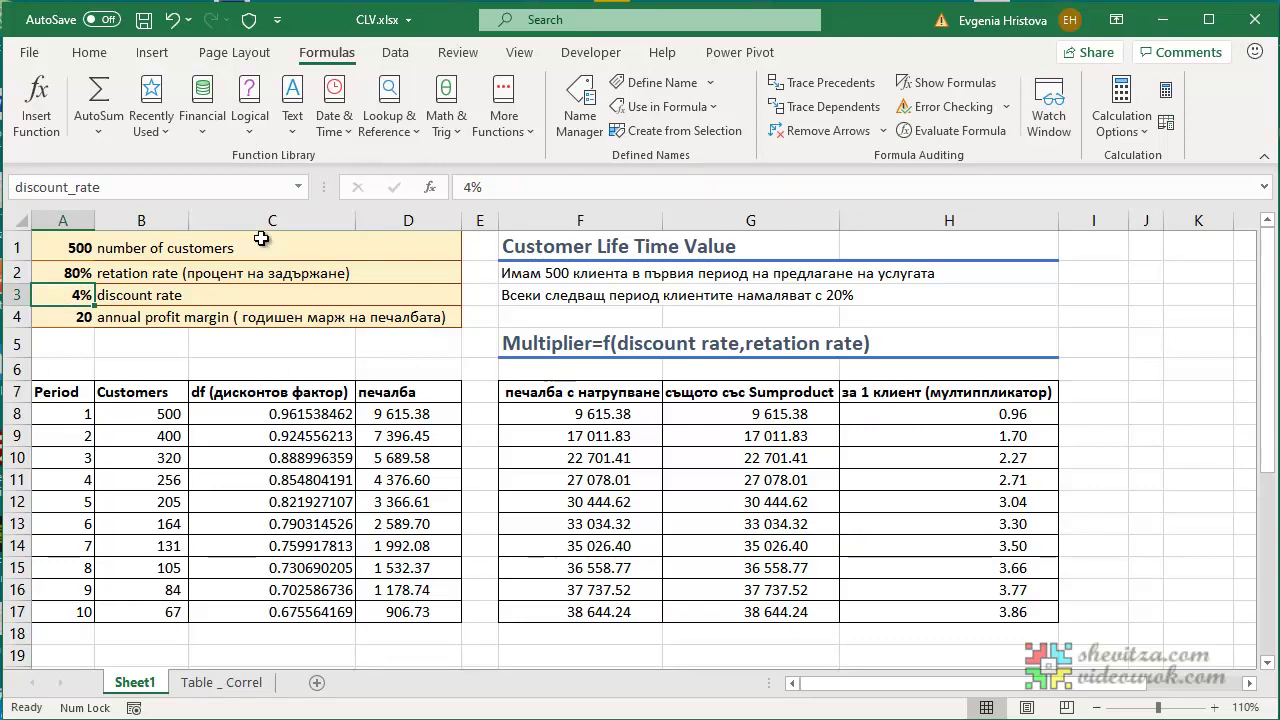
left_click_drag(474, 187, 466, 187)
type("5")
key("Return")
left_click(958, 420)
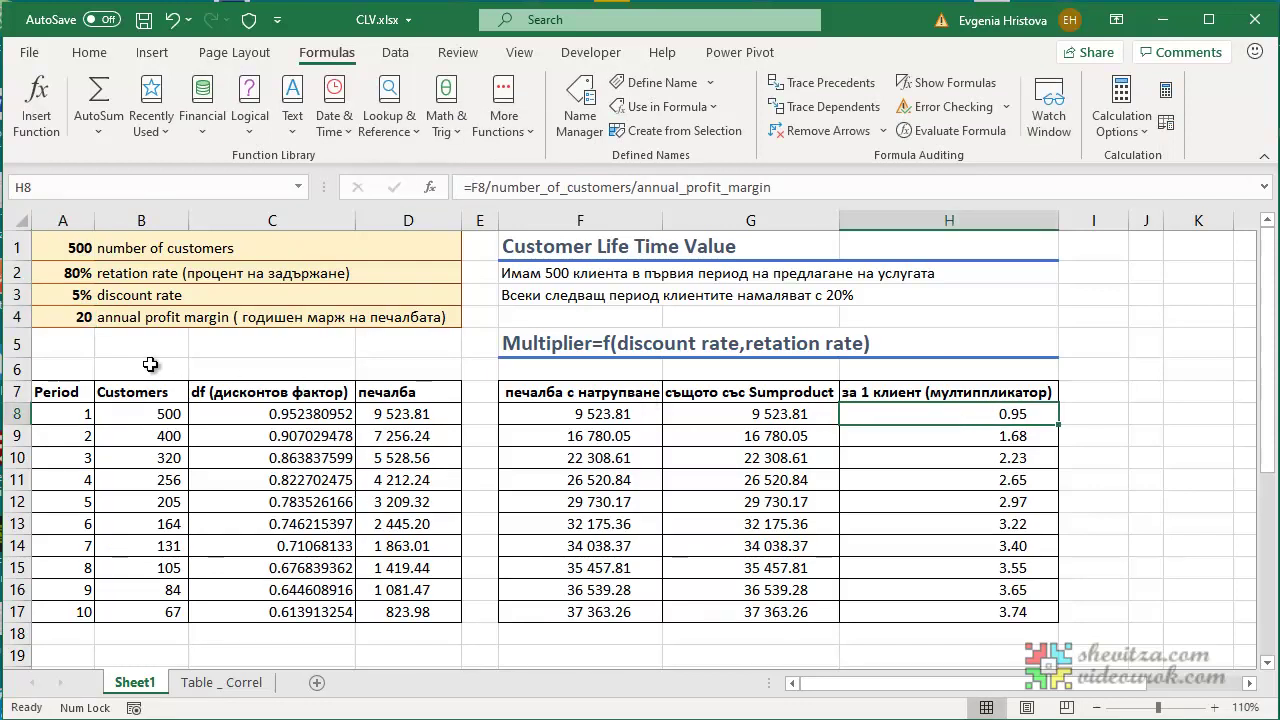
Set the retention rate in A2 to 75%.
left_click(64, 273)
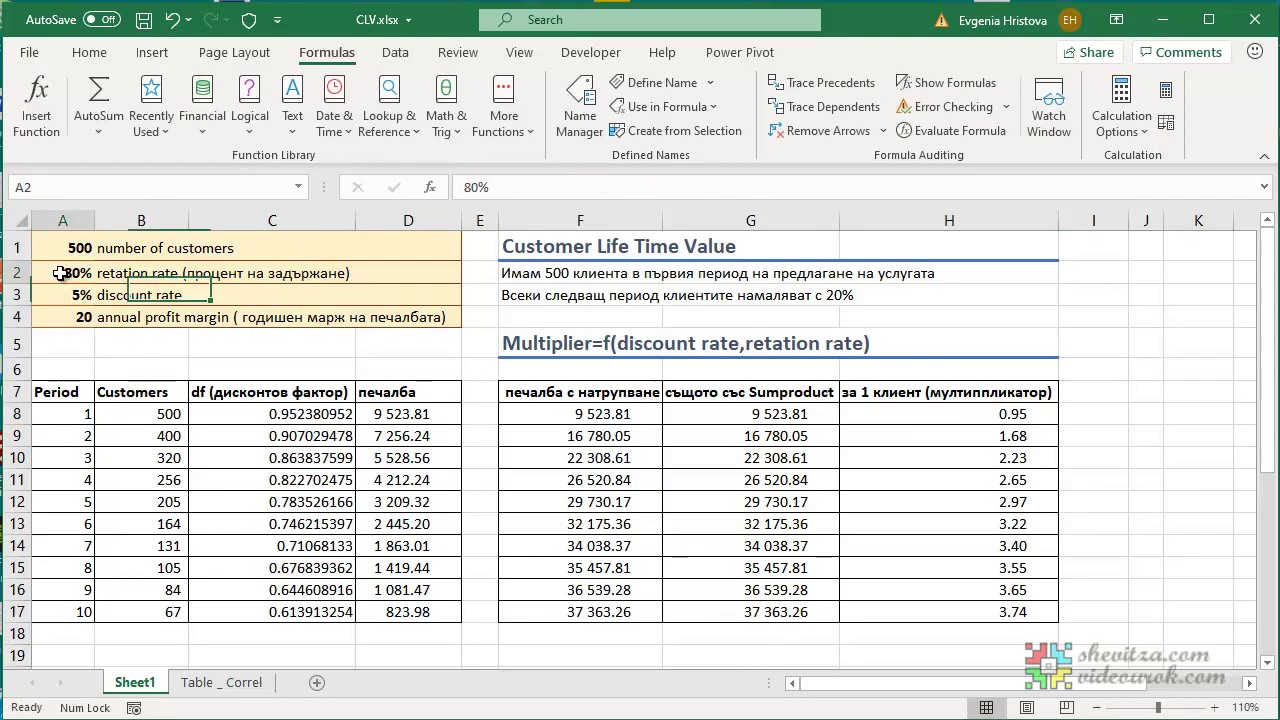
left_click(478, 186)
left_click_drag(465, 184, 466, 185)
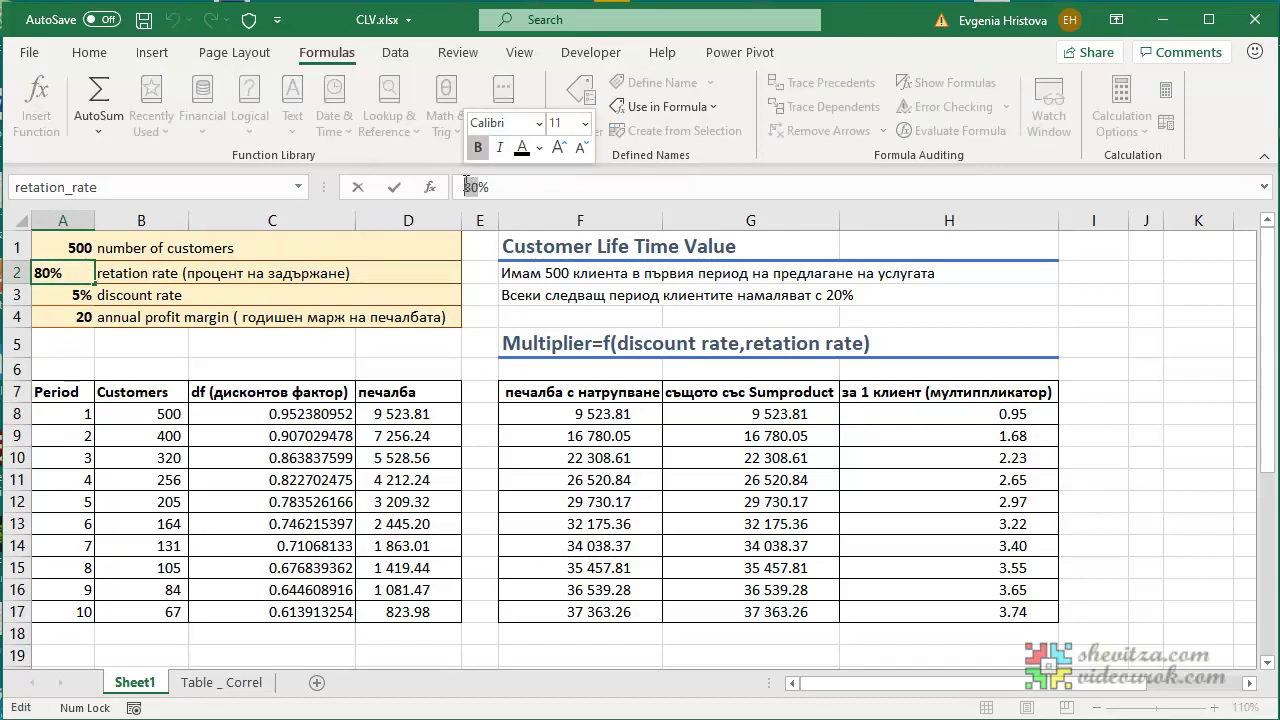
type("75")
key("Return")
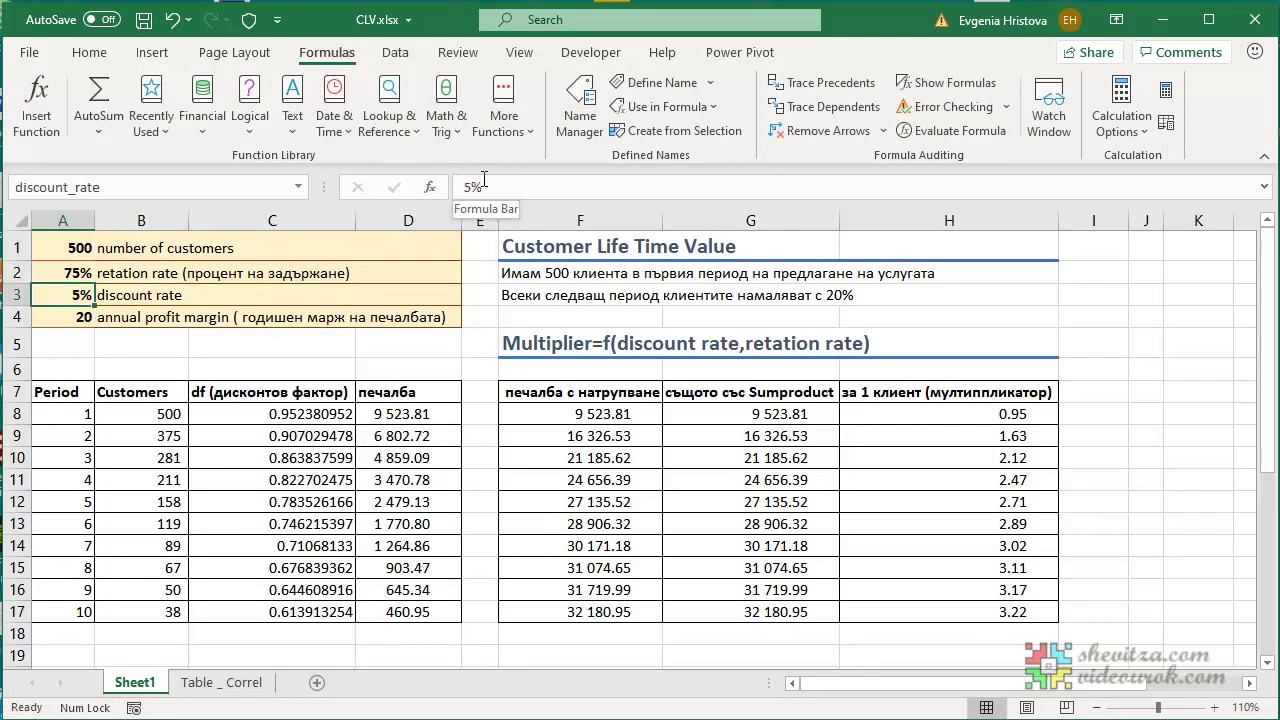
Raise the retention rate in A2 to 95%.
left_click(68, 274)
left_click_drag(470, 185, 466, 184)
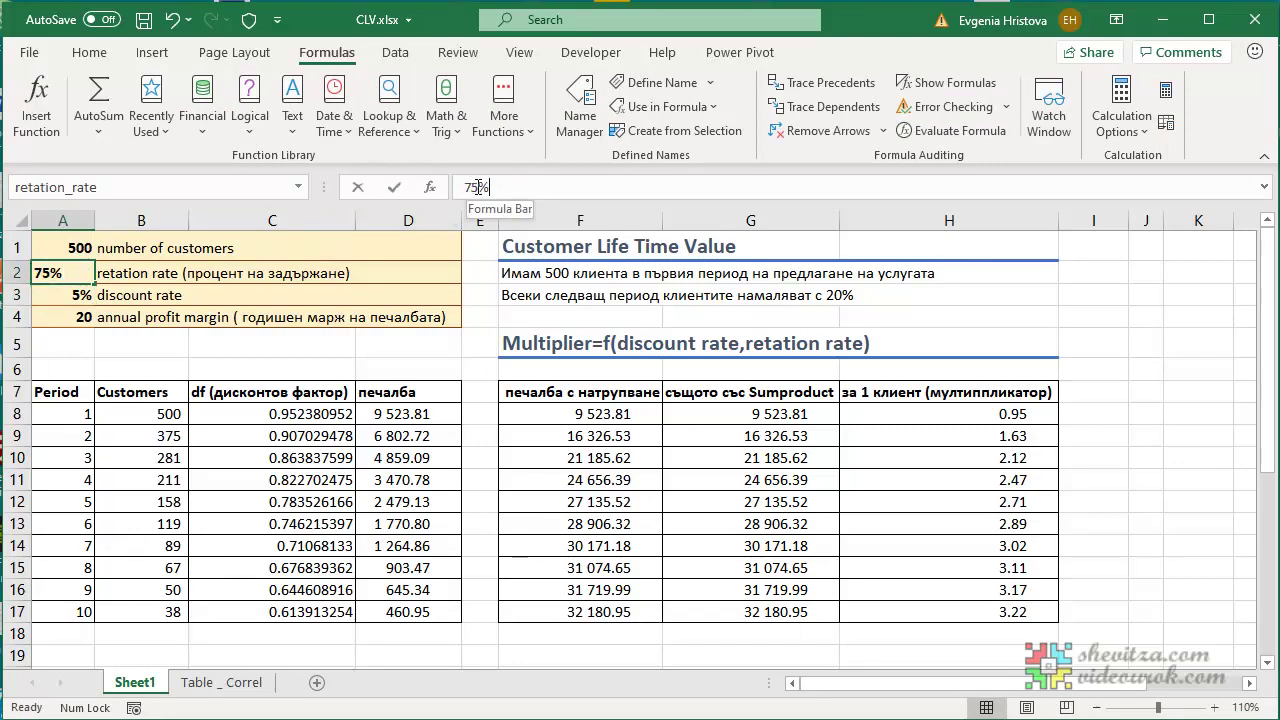
type("9")
key("Return")
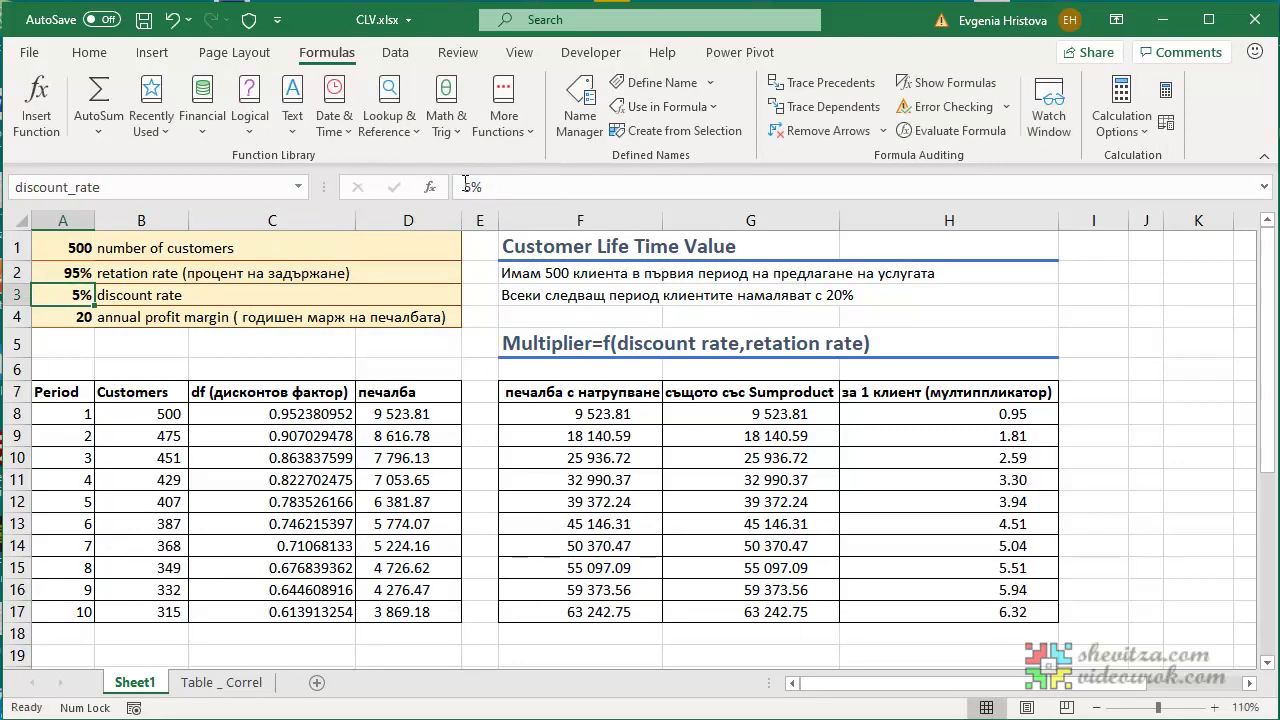
Set the discount rate in A3 to 50%.
left_click(467, 186)
type("0")
key("Return")
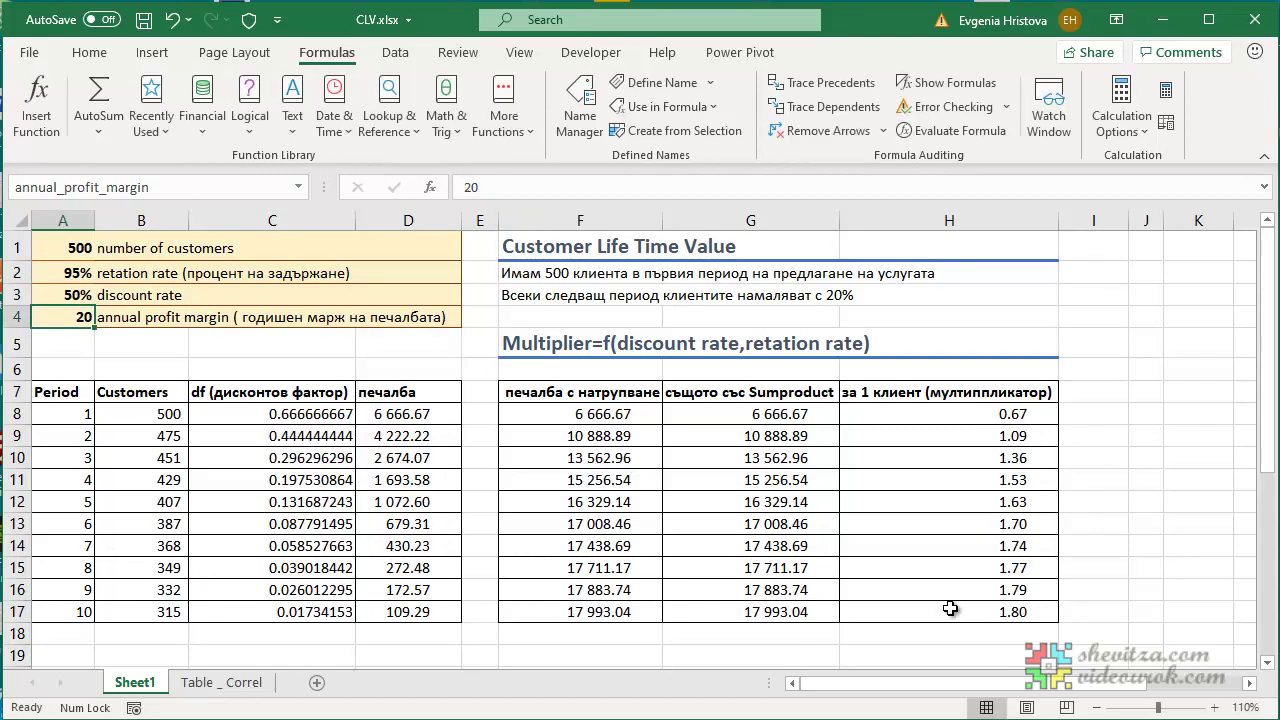
Select the Multiplier=f(discount rate,retation rate) heading in F5 and look at the empty columns beyond the table.
left_click(568, 345)
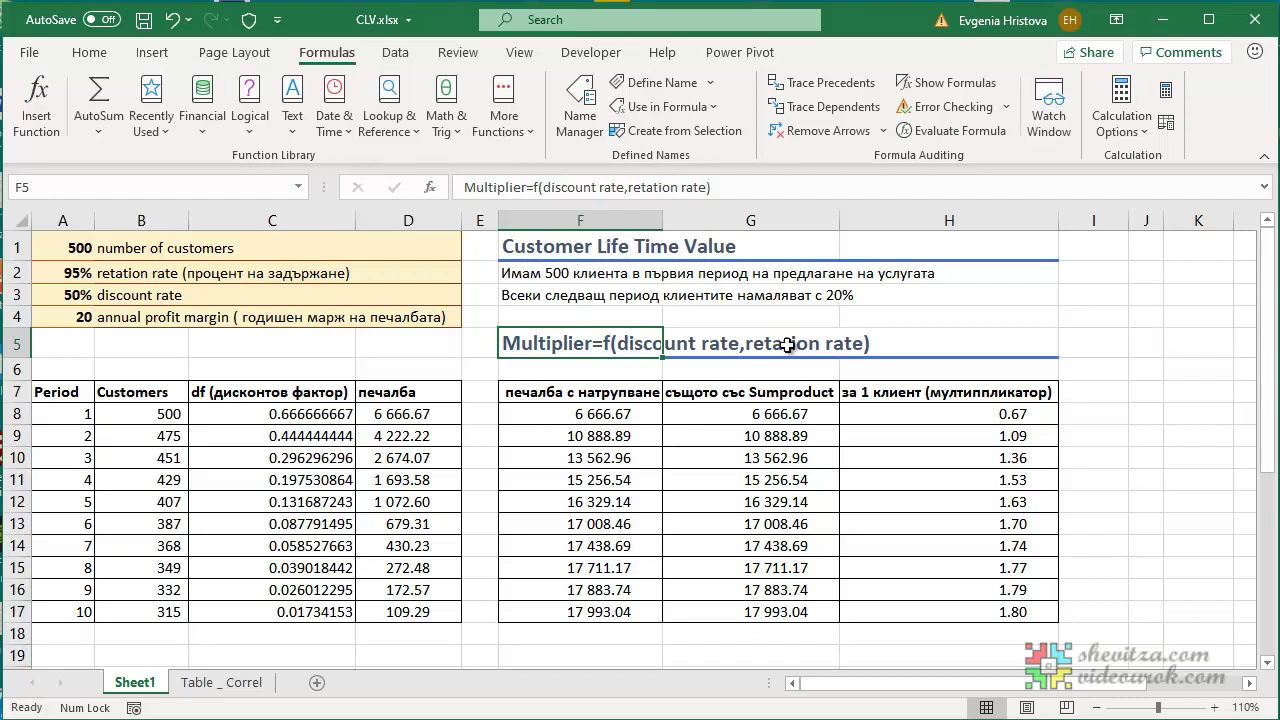
left_click_drag(1085, 686, 1196, 681)
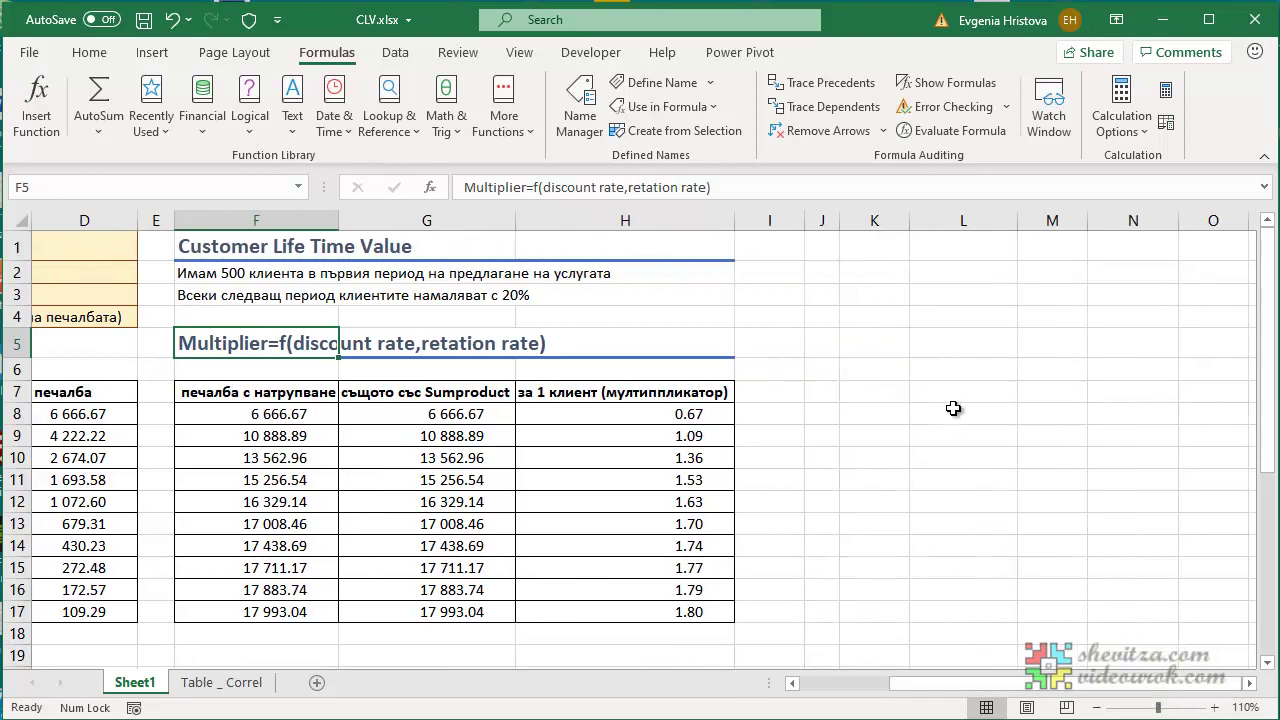
Enter a formula in L5 that references the period 10 per-customer multiplier in H17.
left_click(698, 613)
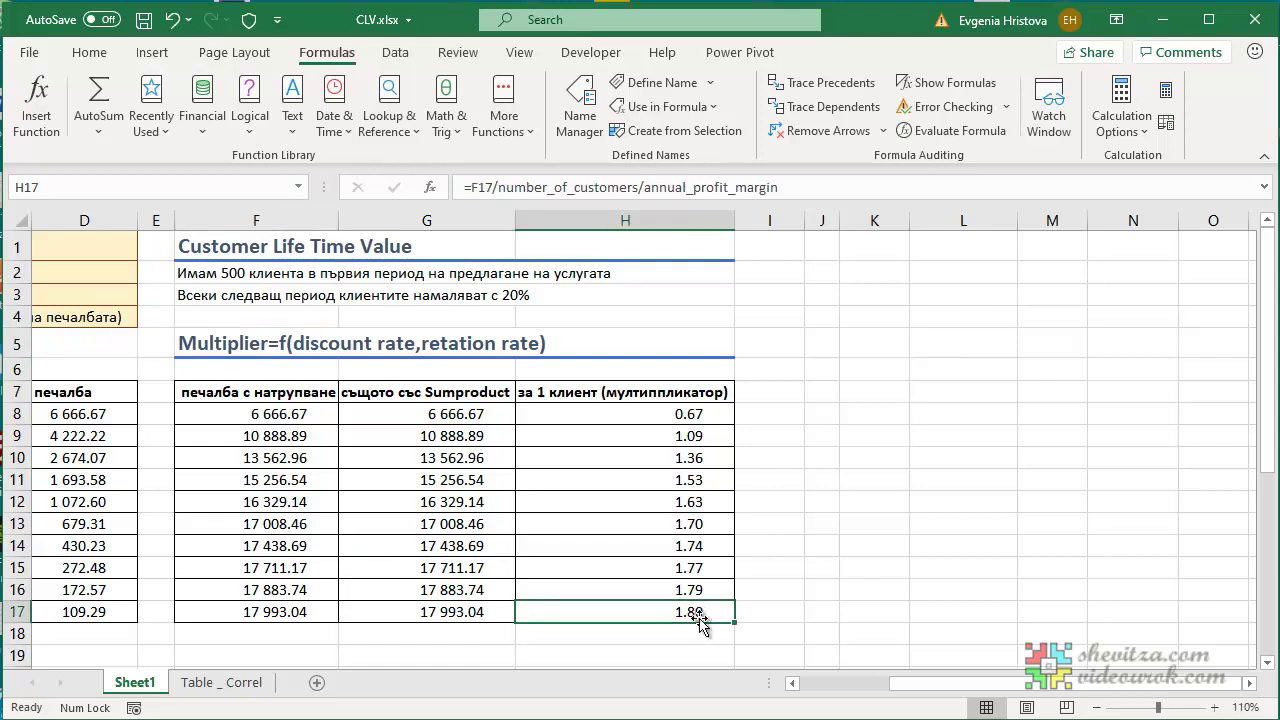
left_click(932, 344)
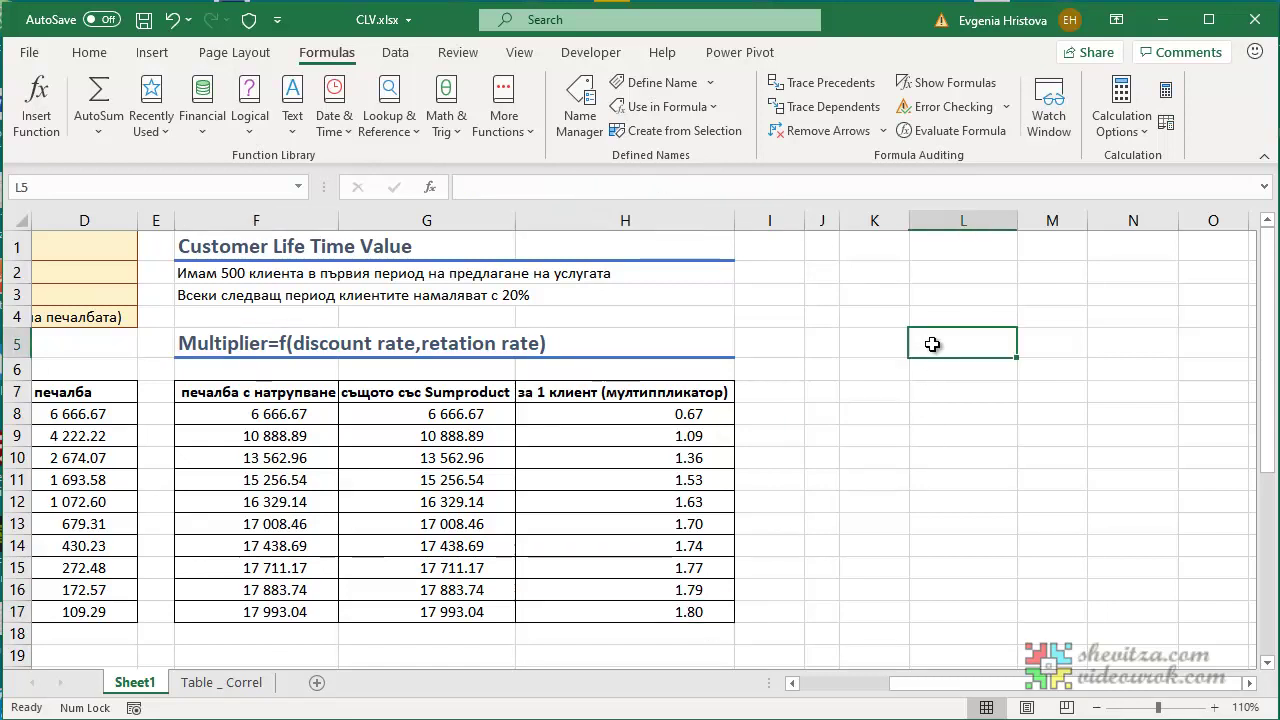
type("=")
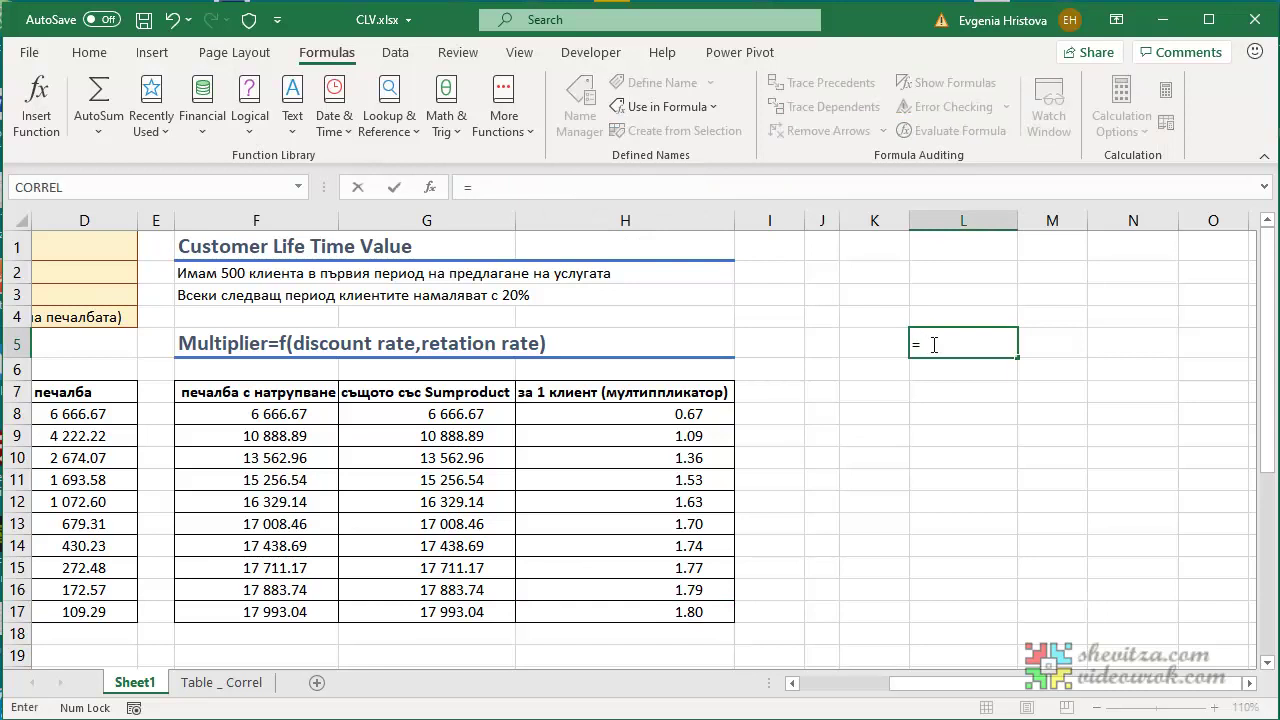
left_click(671, 608)
key("Return")
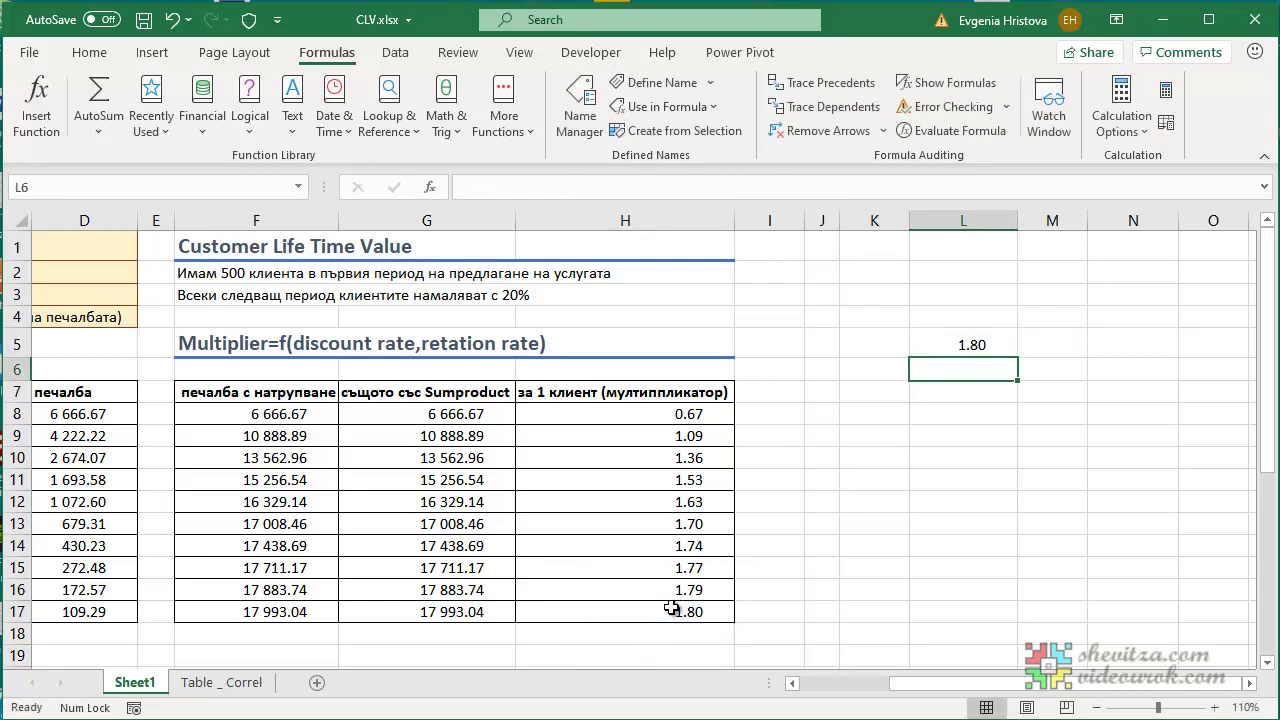
left_click(952, 344)
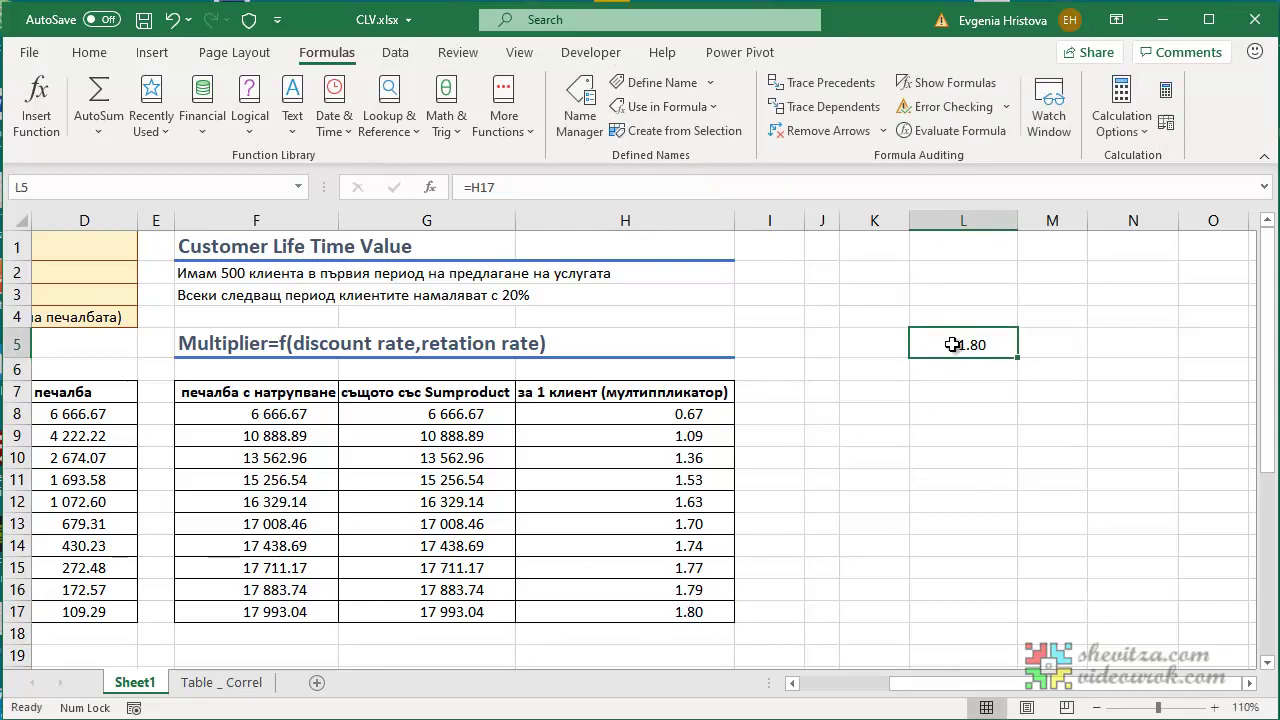
Set the discount rate in A3 to 4% and the retention rate in A2 to 80%.
left_click(692, 611)
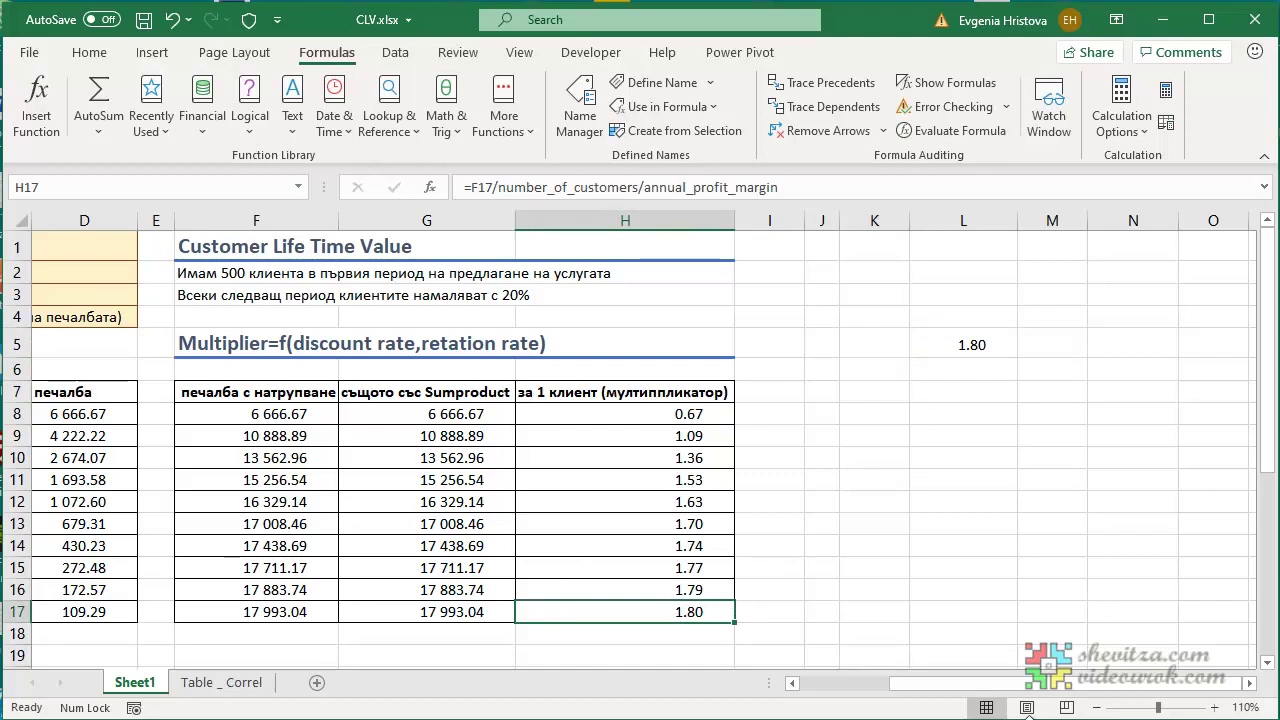
left_click_drag(1022, 690, 930, 690)
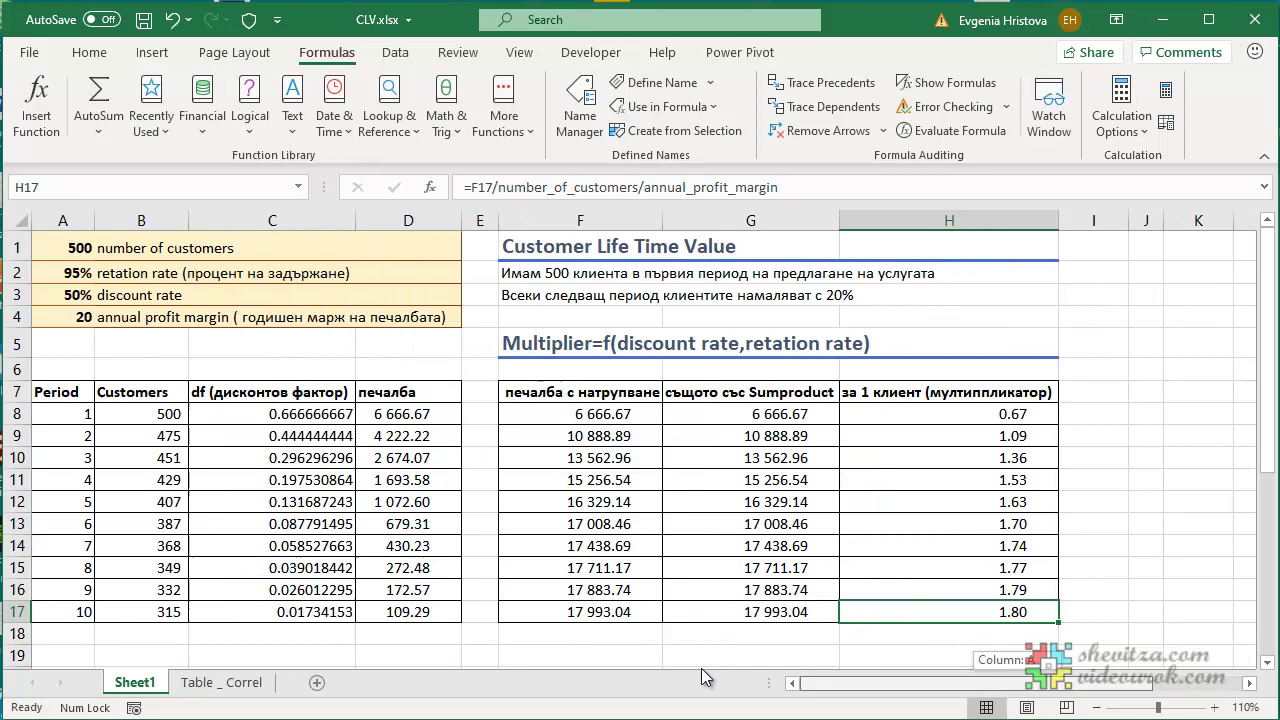
left_click(51, 270)
left_click(51, 290)
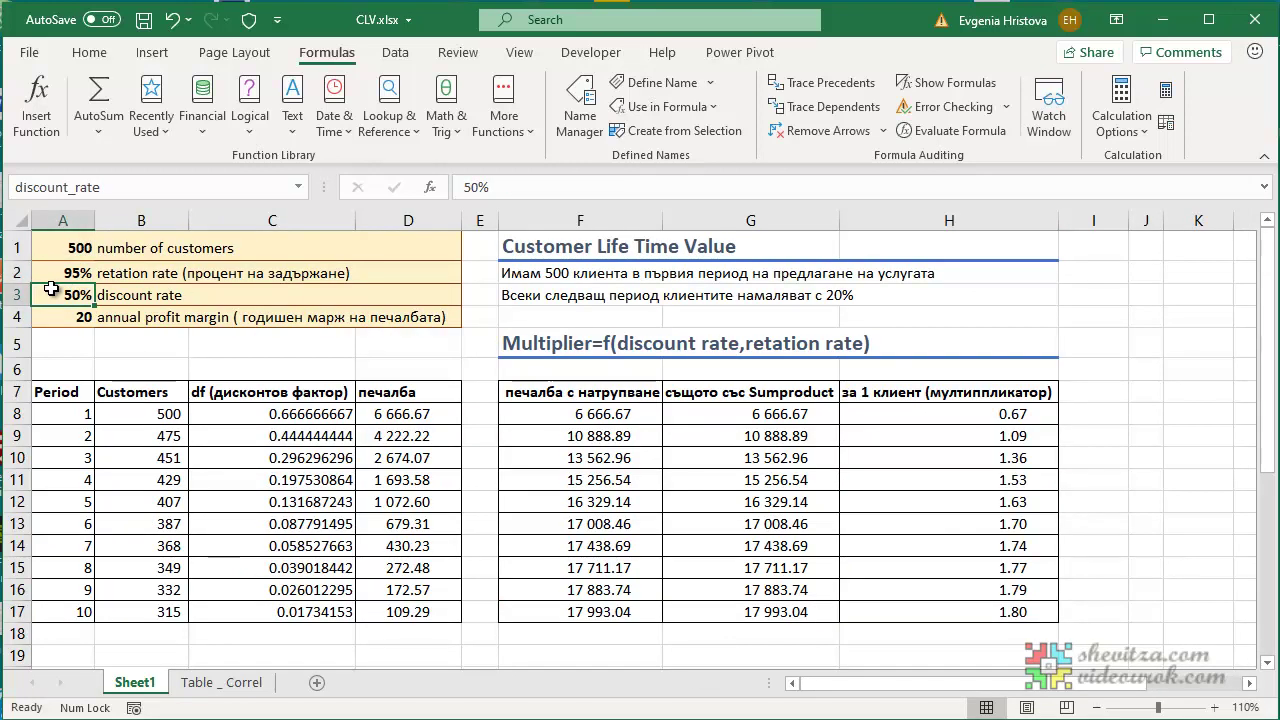
type("4")
key("Return")
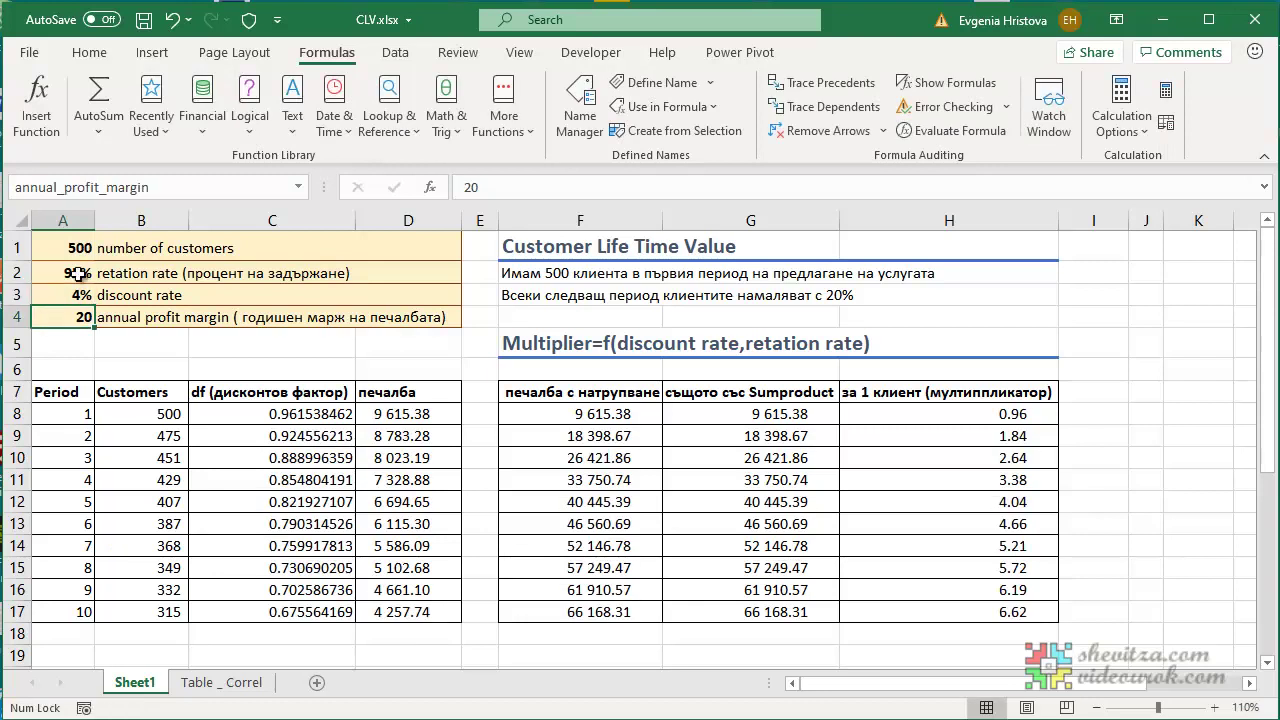
left_click(78, 273)
type("80")
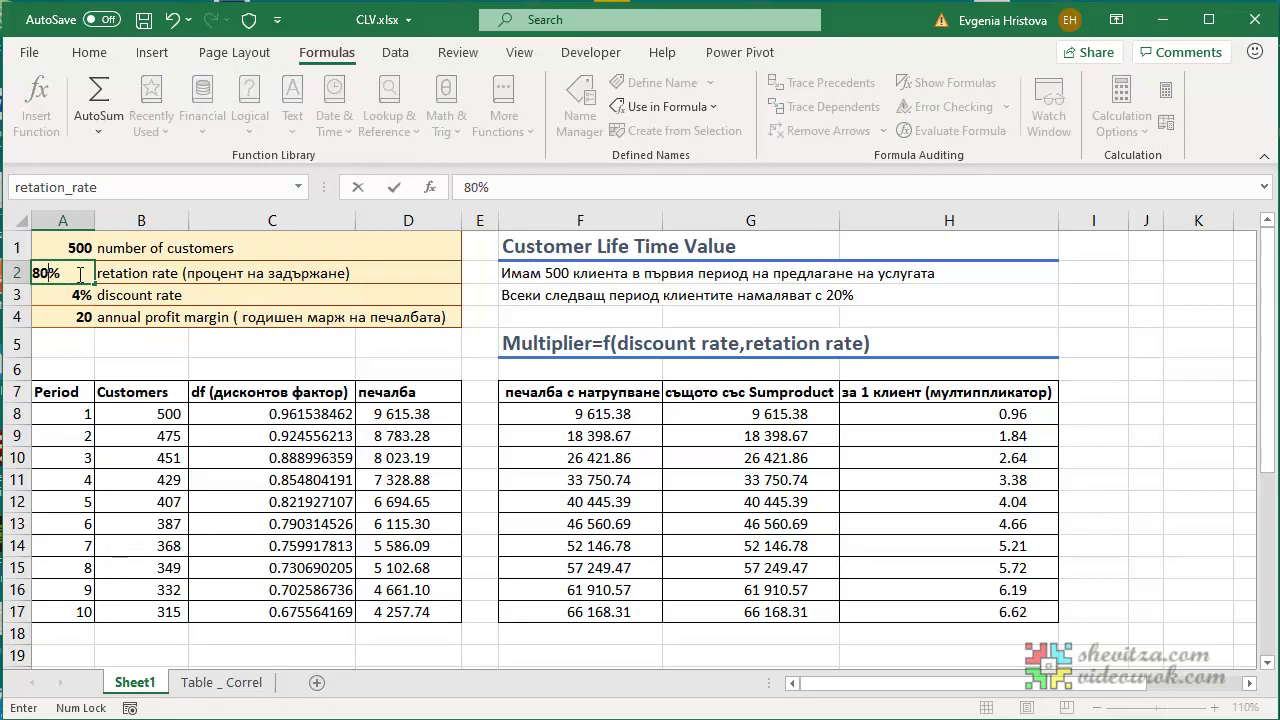
key("Return")
Label the axes around L5 by entering df in M4 and rr in K6.
left_click_drag(880, 683, 975, 683)
left_click(965, 345)
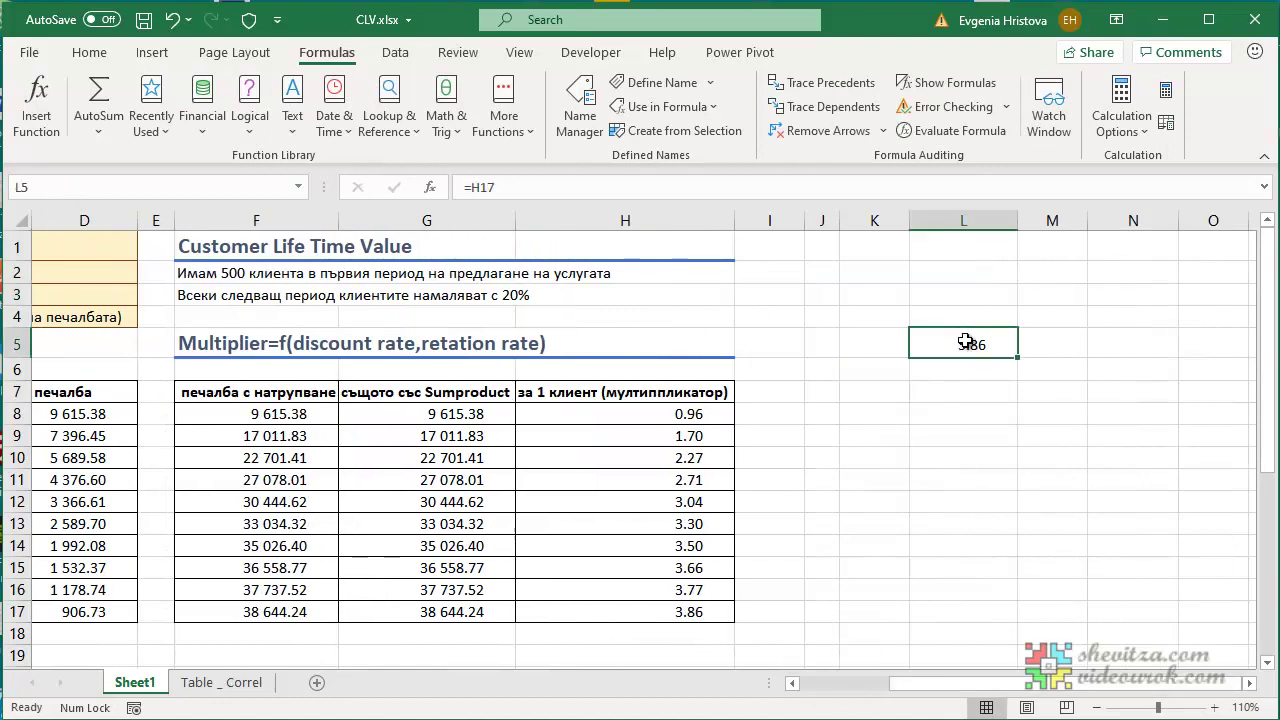
left_click(1030, 338)
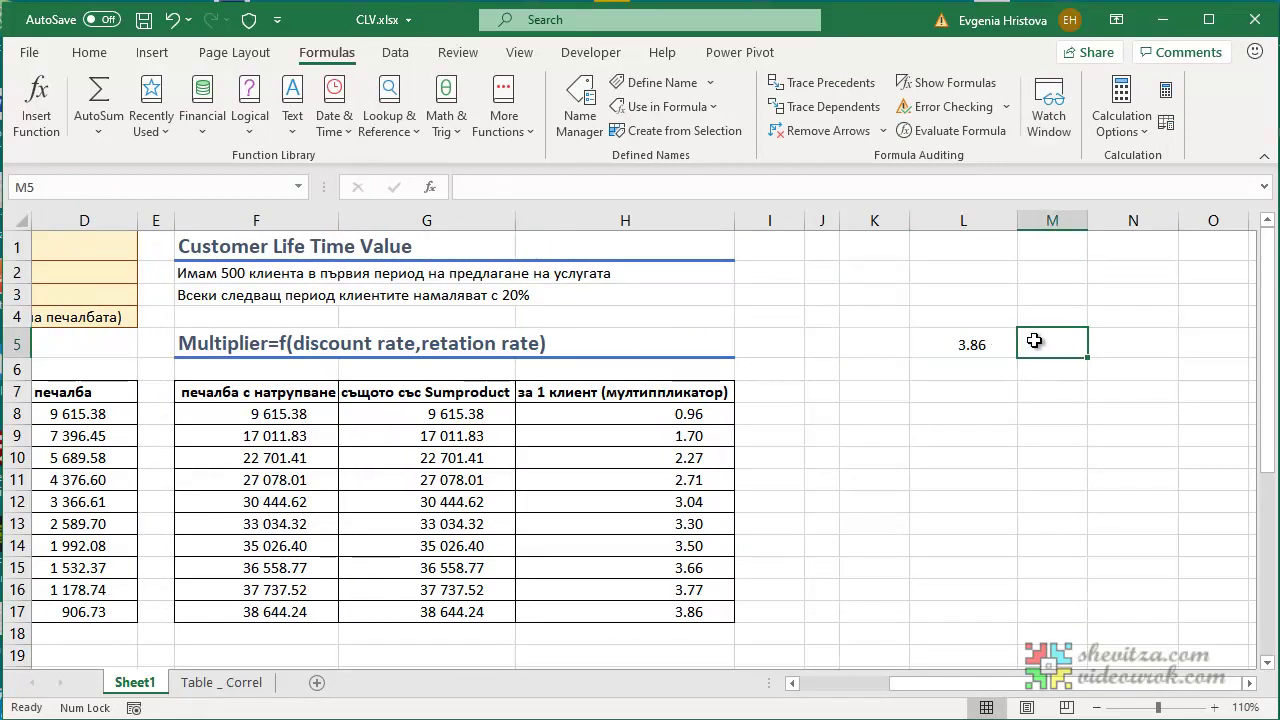
left_click(1034, 317)
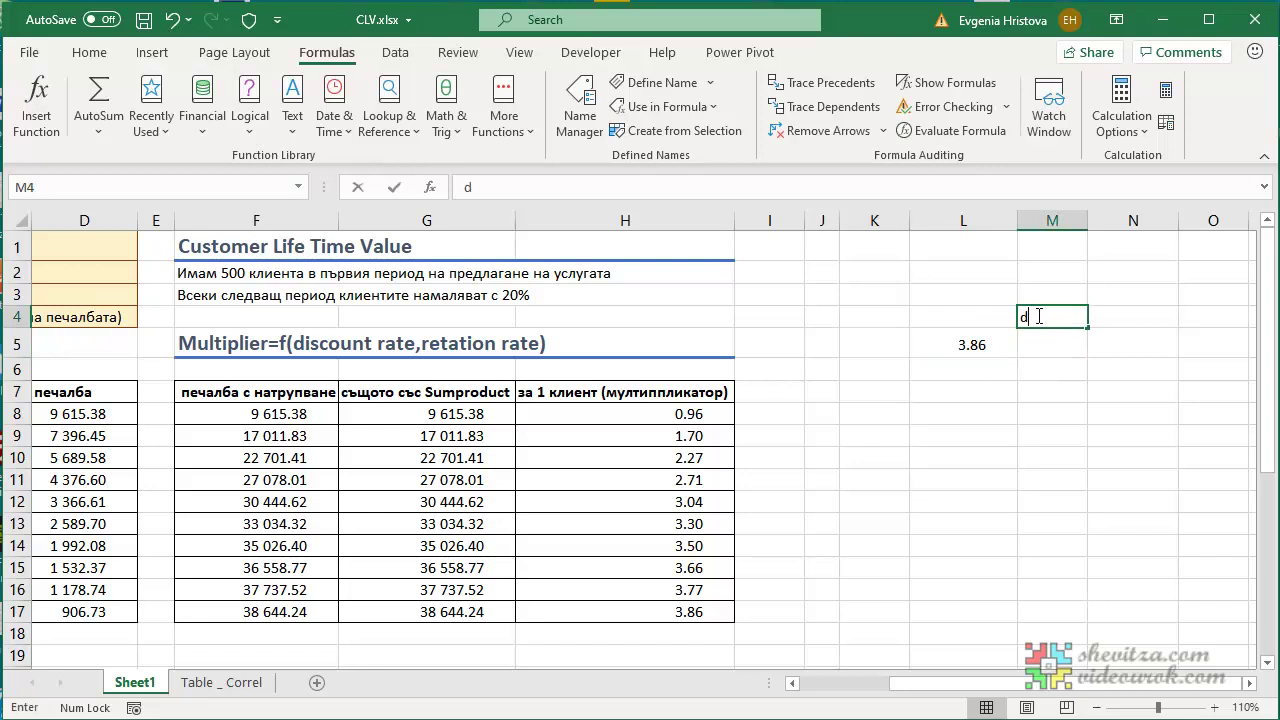
type("df")
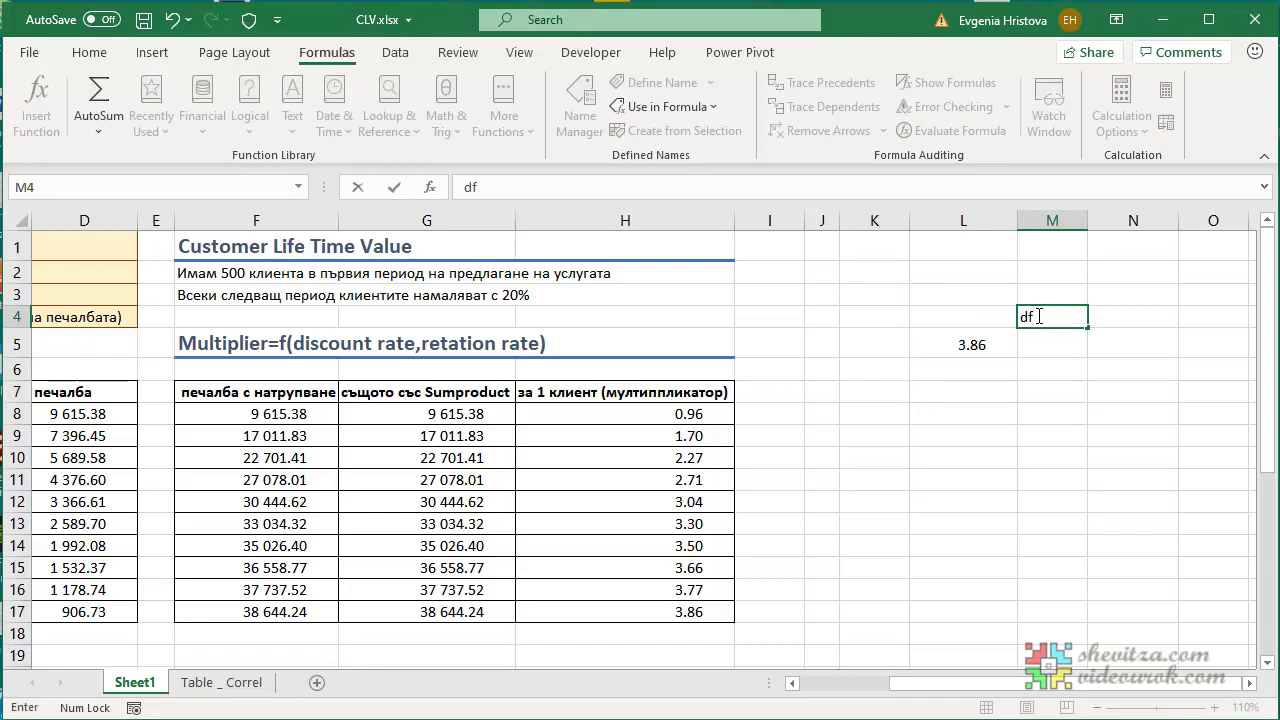
left_click(974, 554)
left_click(873, 368)
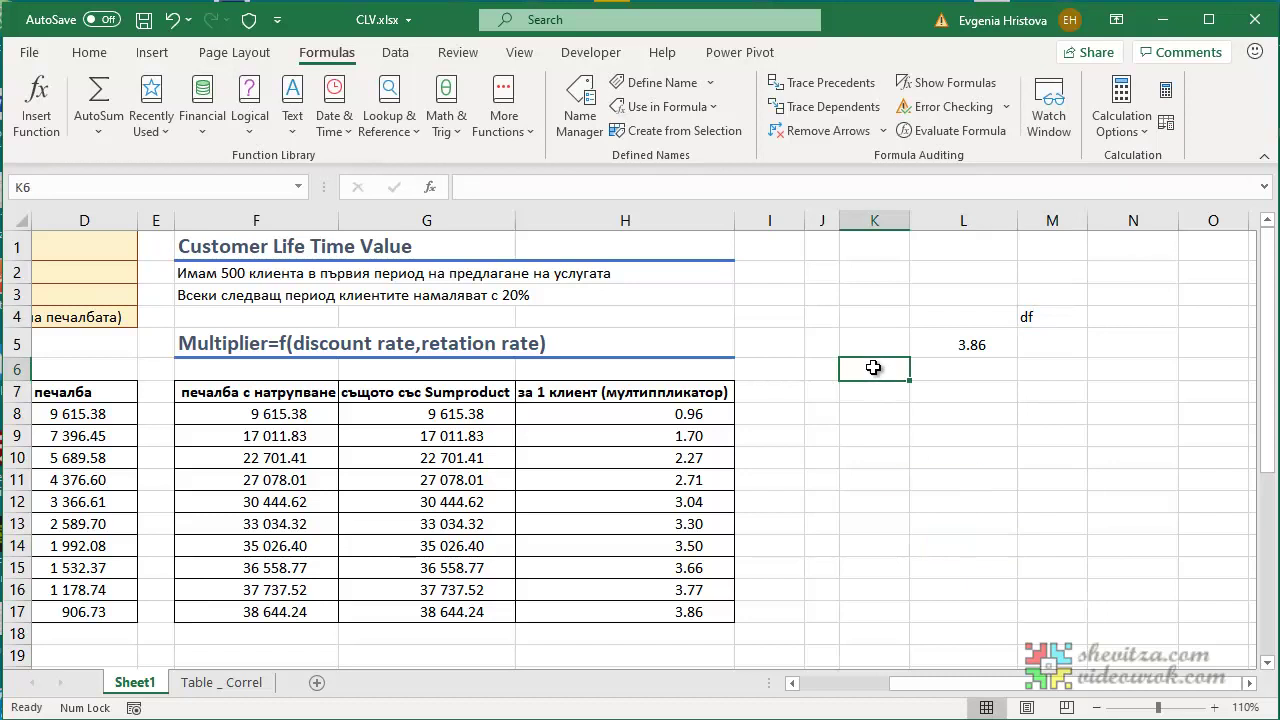
left_click_drag(950, 685, 862, 686)
type("rr")
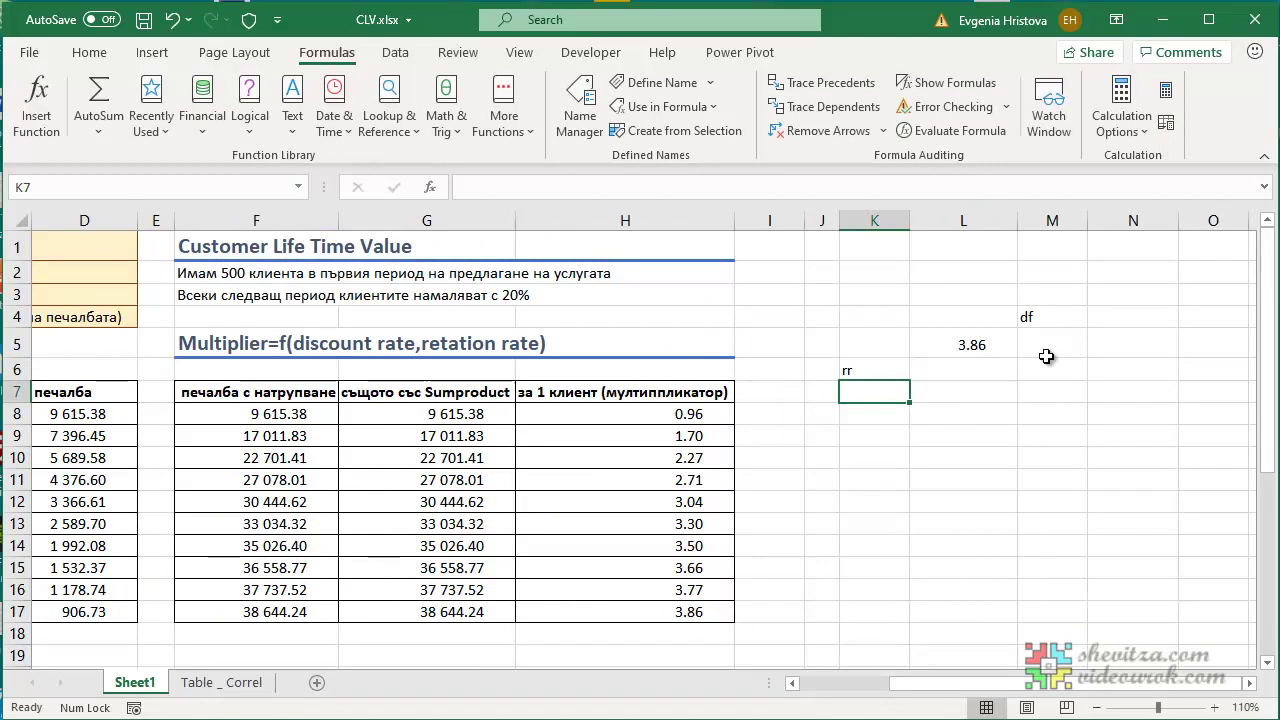
Correct the label in M4 to dr.
left_click(960, 370)
left_click(1040, 346)
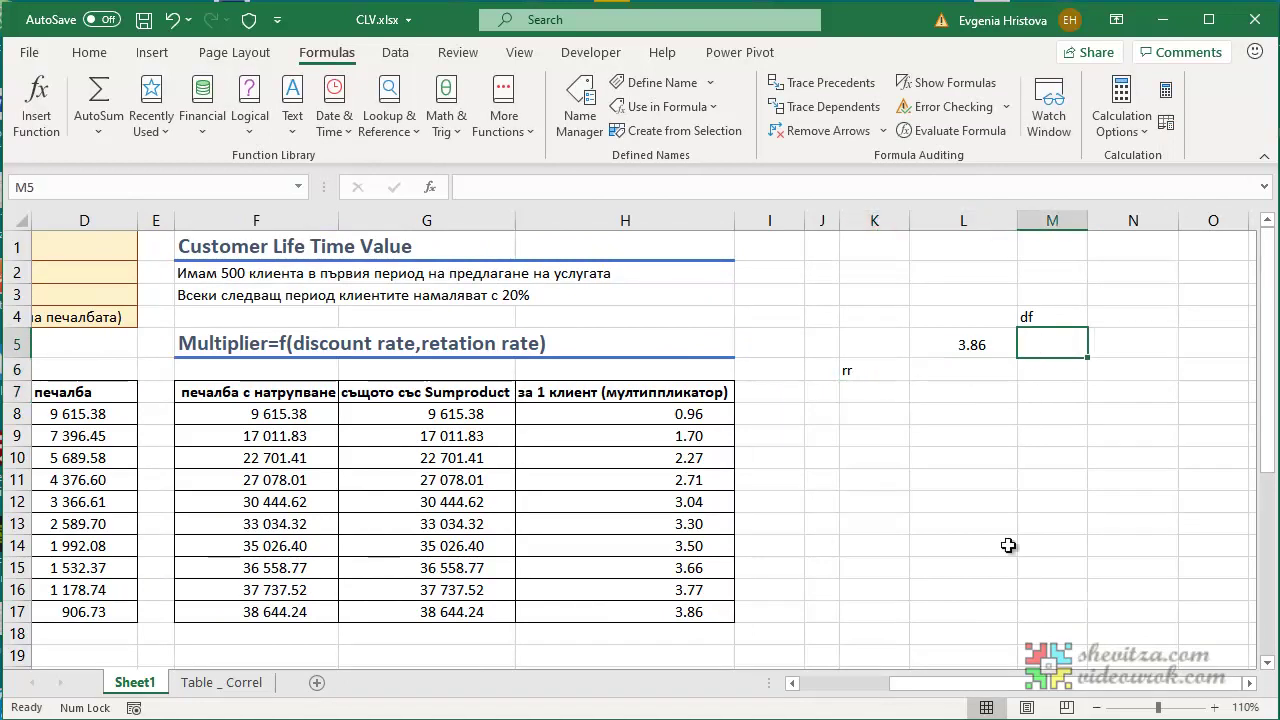
left_click_drag(1014, 684, 885, 695)
left_click(1050, 318)
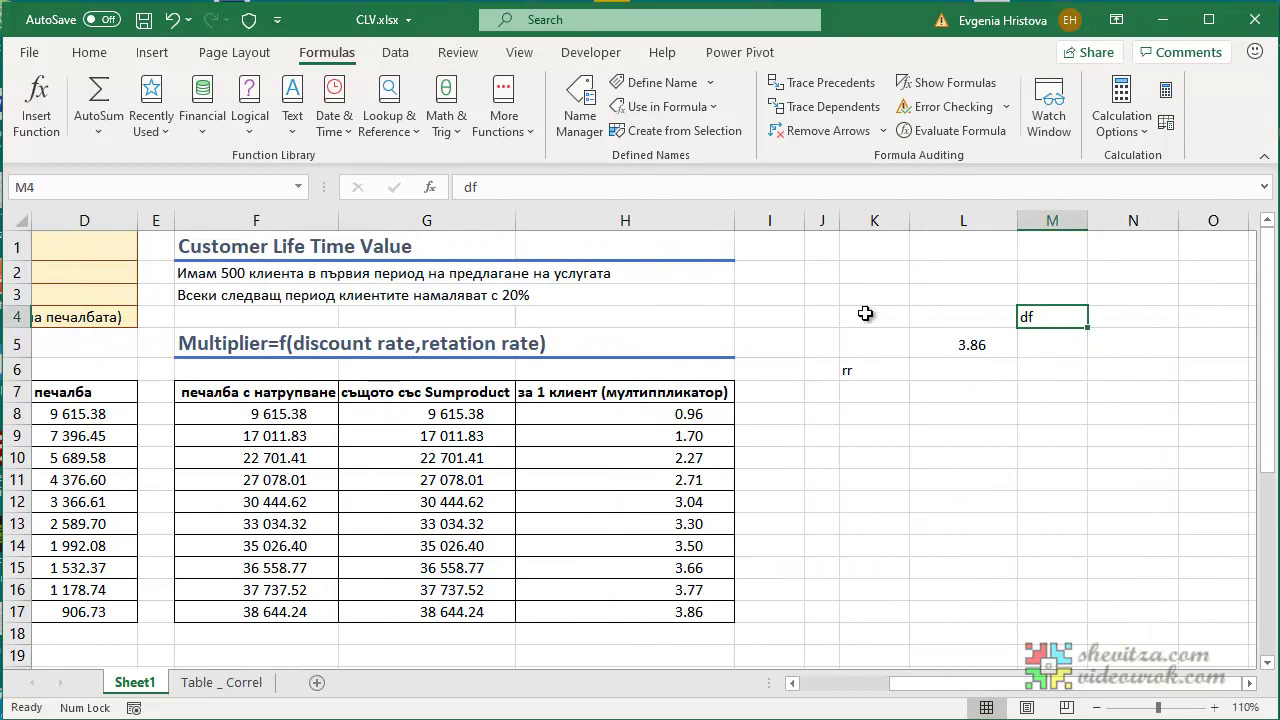
left_click(537, 191)
key("BackSpace")
type("r")
key("Return")
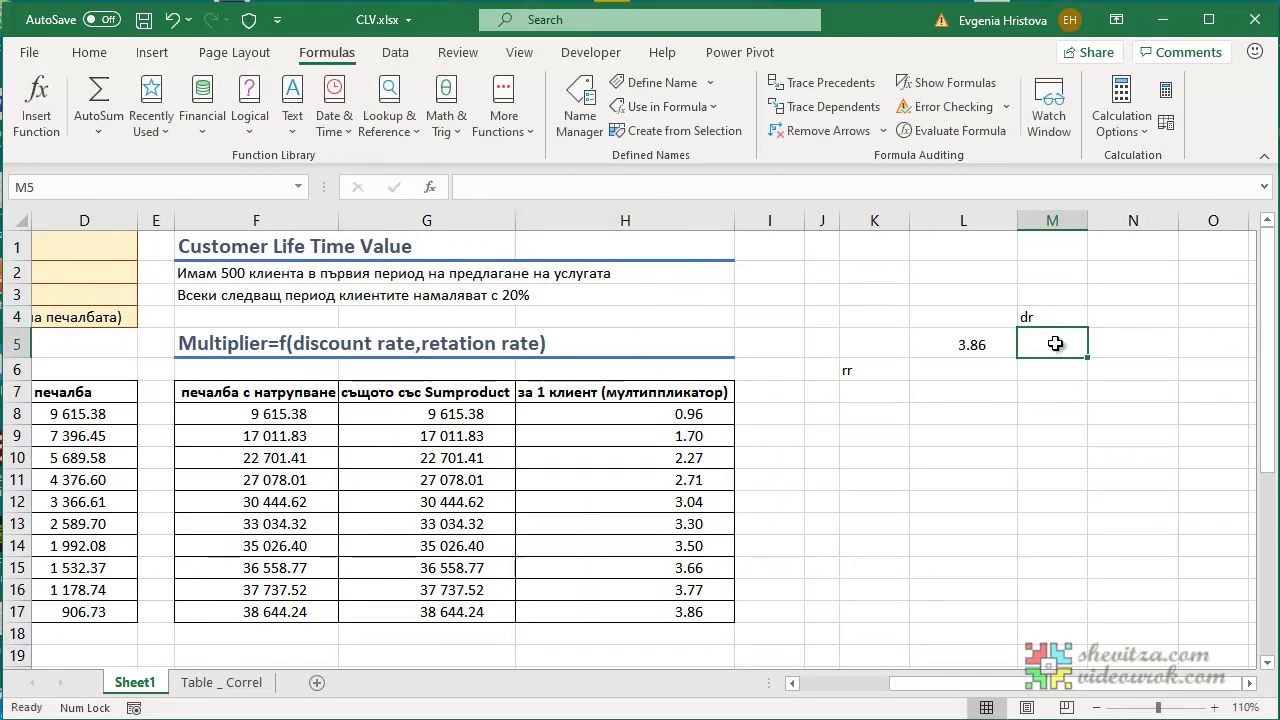
Enter 2% in M5 and 3% in N5, and extend the discount rate series across row 5 to 8% in S5.
type("2")
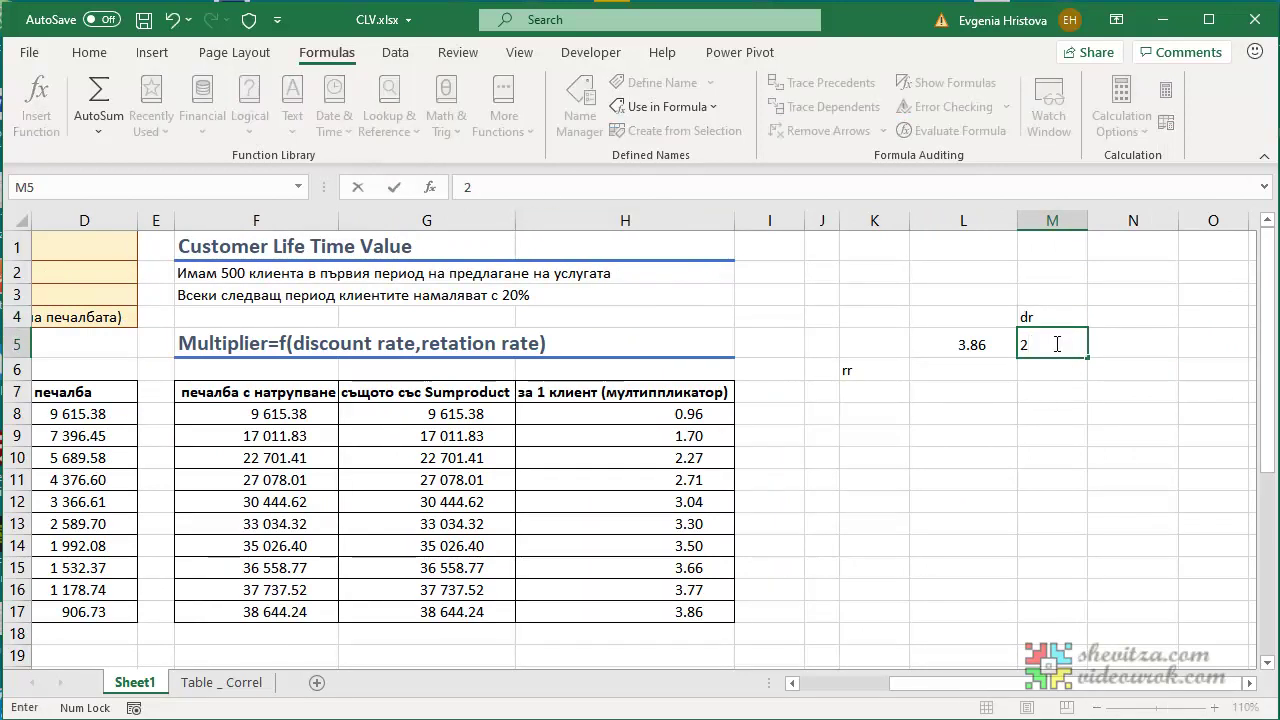
key("Tab")
left_click(1056, 344)
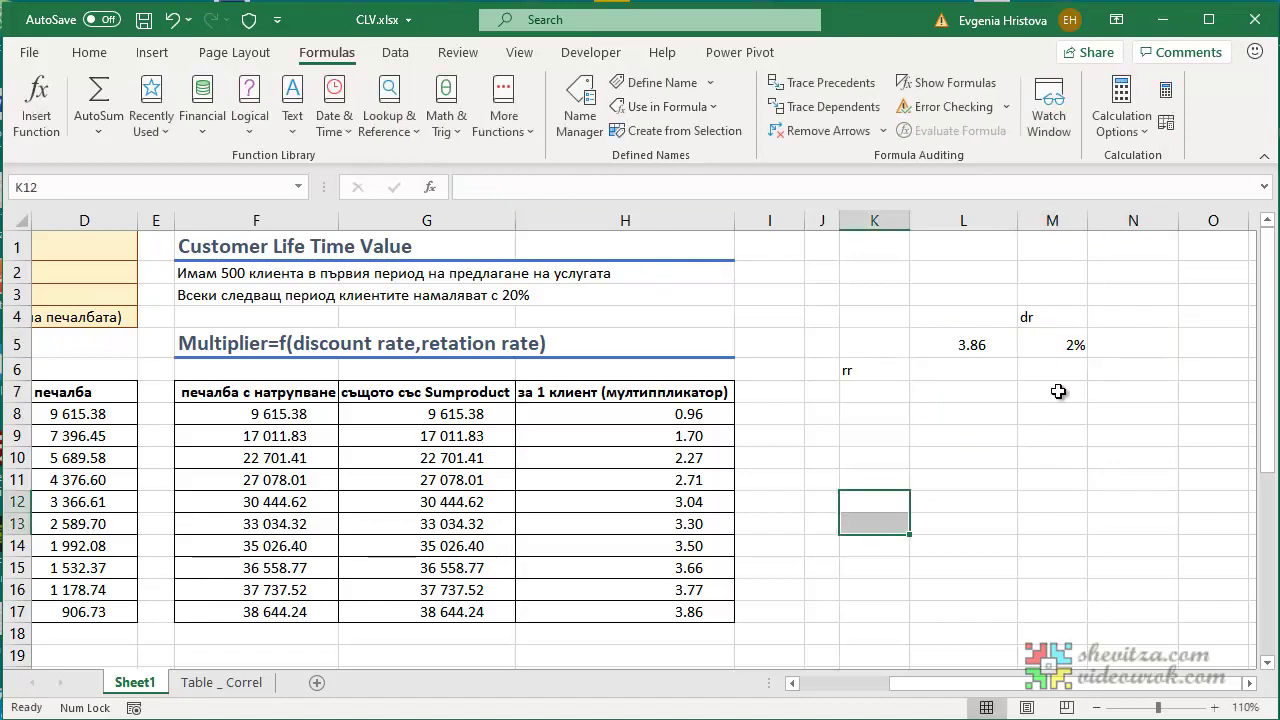
left_click(1110, 343)
type("3")
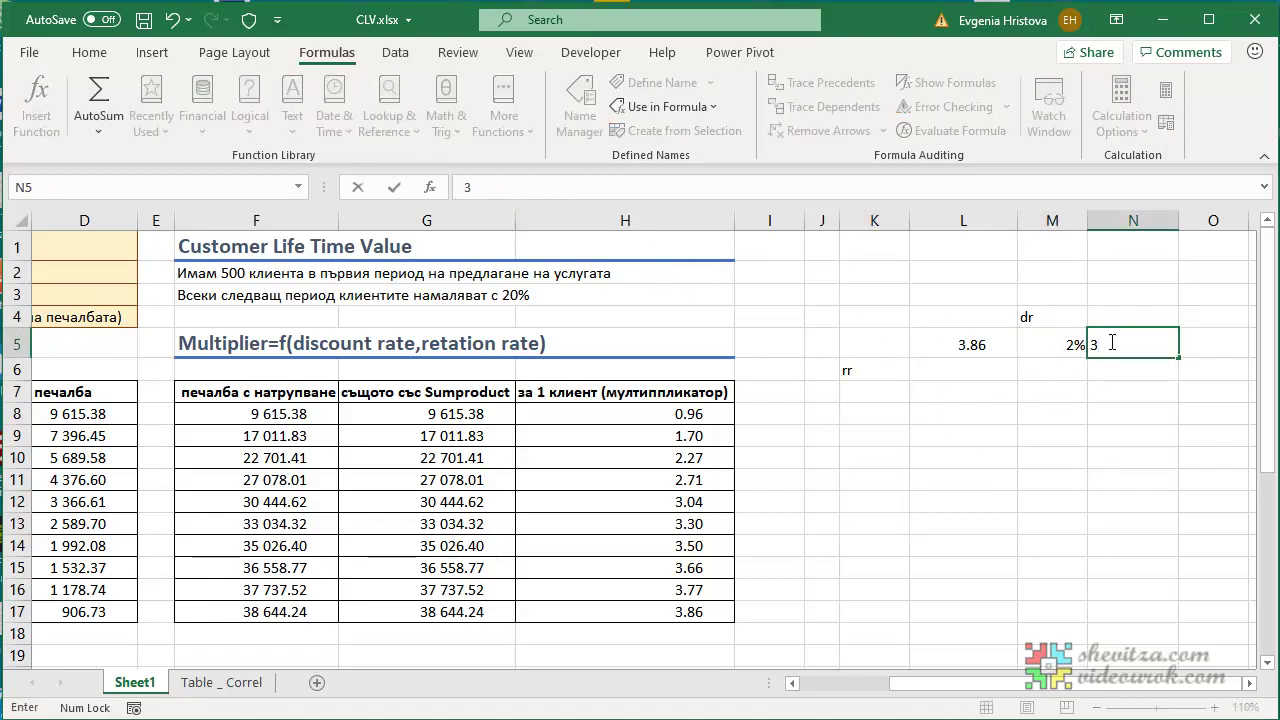
key("Return")
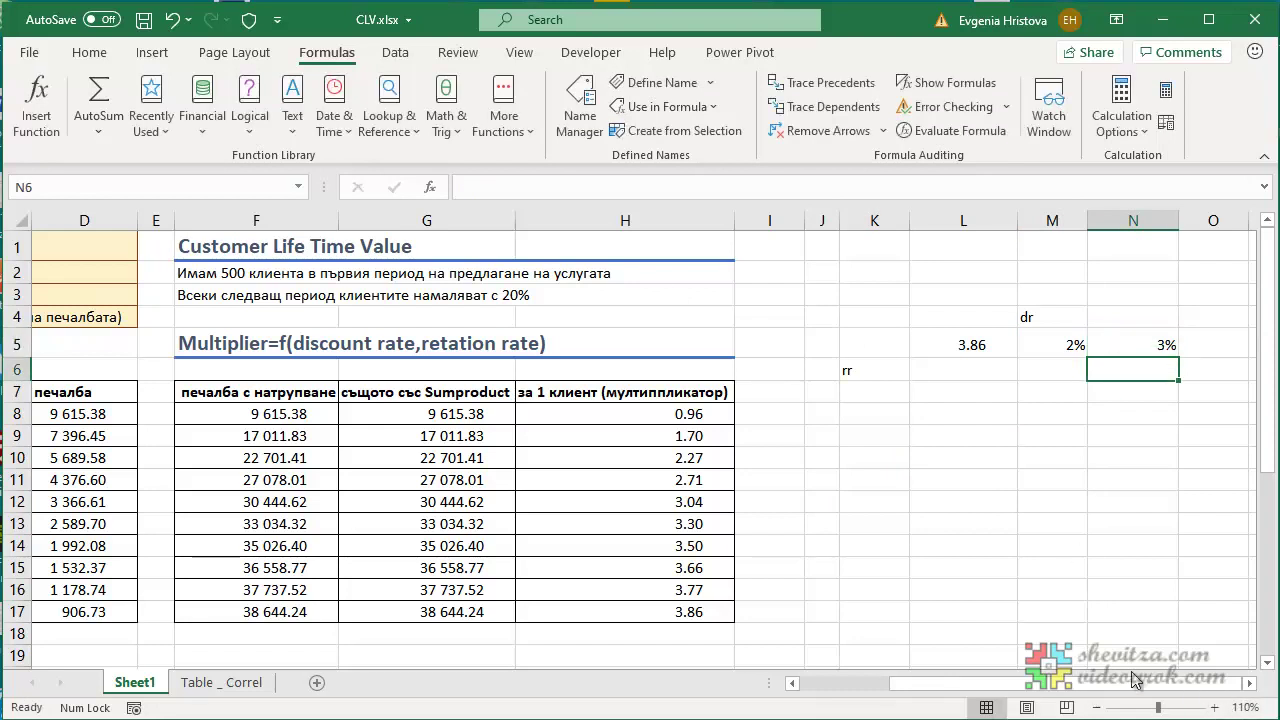
left_click(1250, 683)
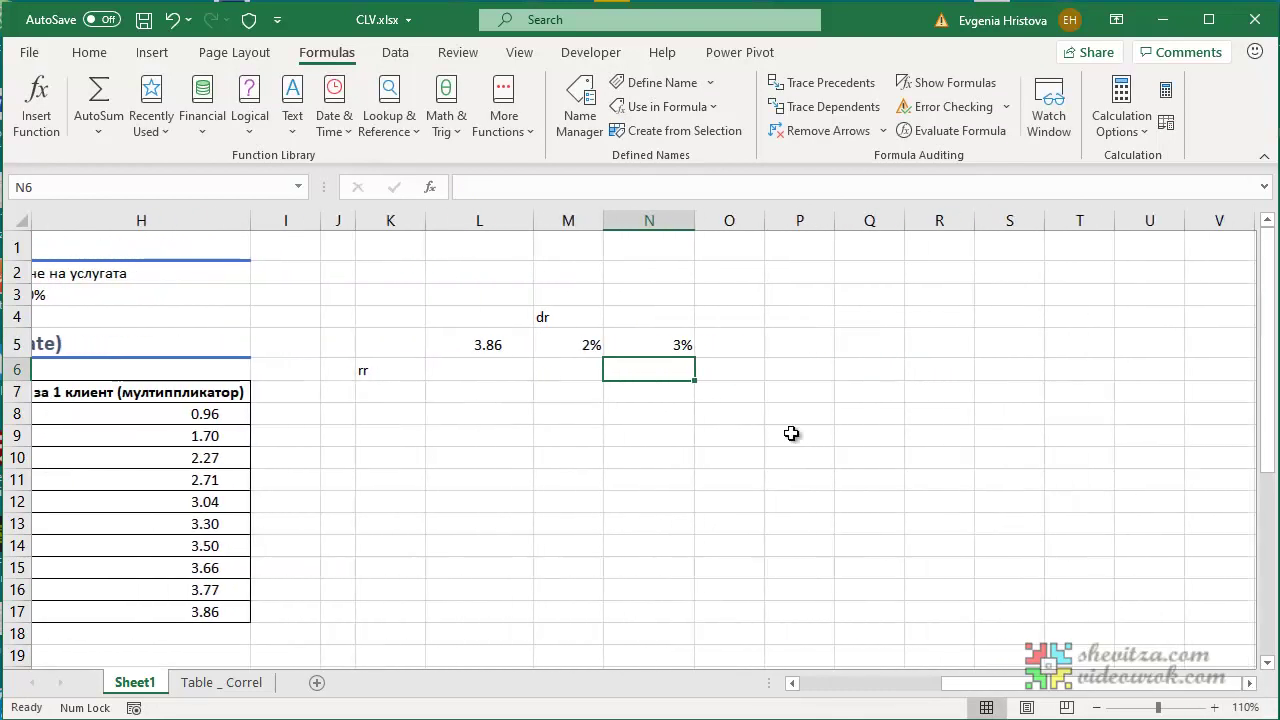
left_click_drag(594, 343, 1046, 360)
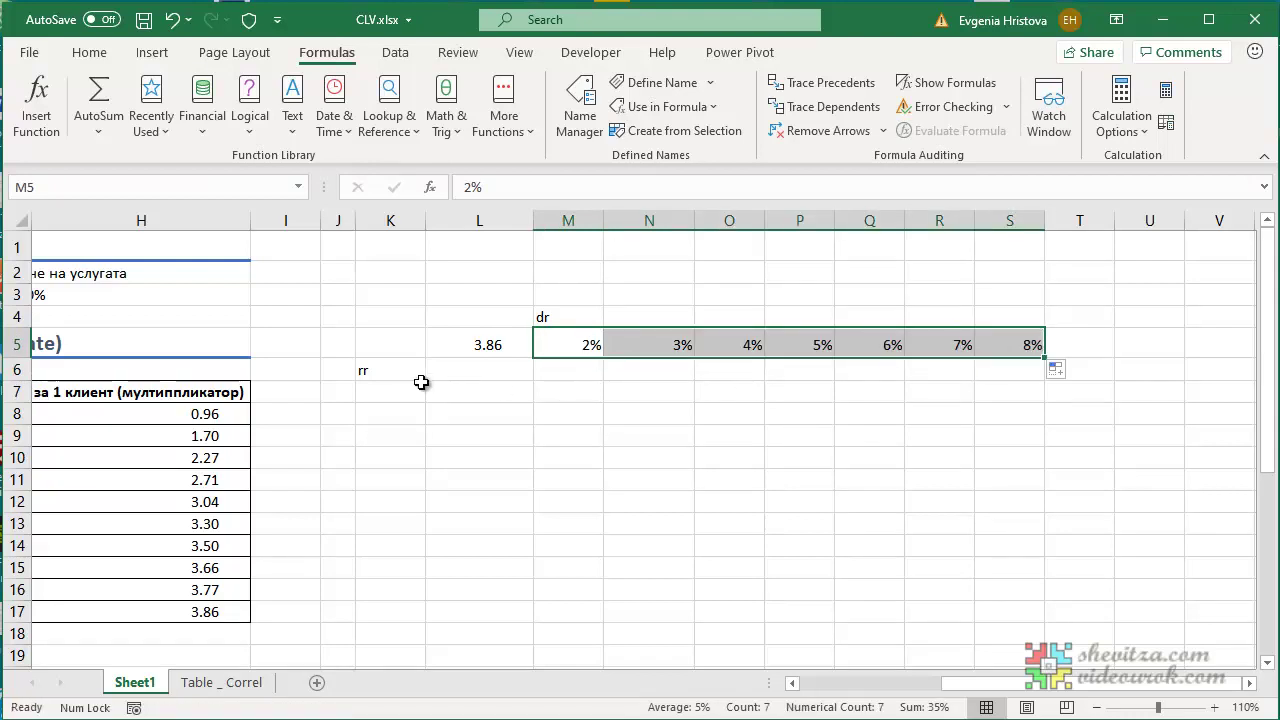
Enter 90% in L6 and 85% in L7, and extend the retention rate series down column L to 35% in L17.
left_click(477, 372)
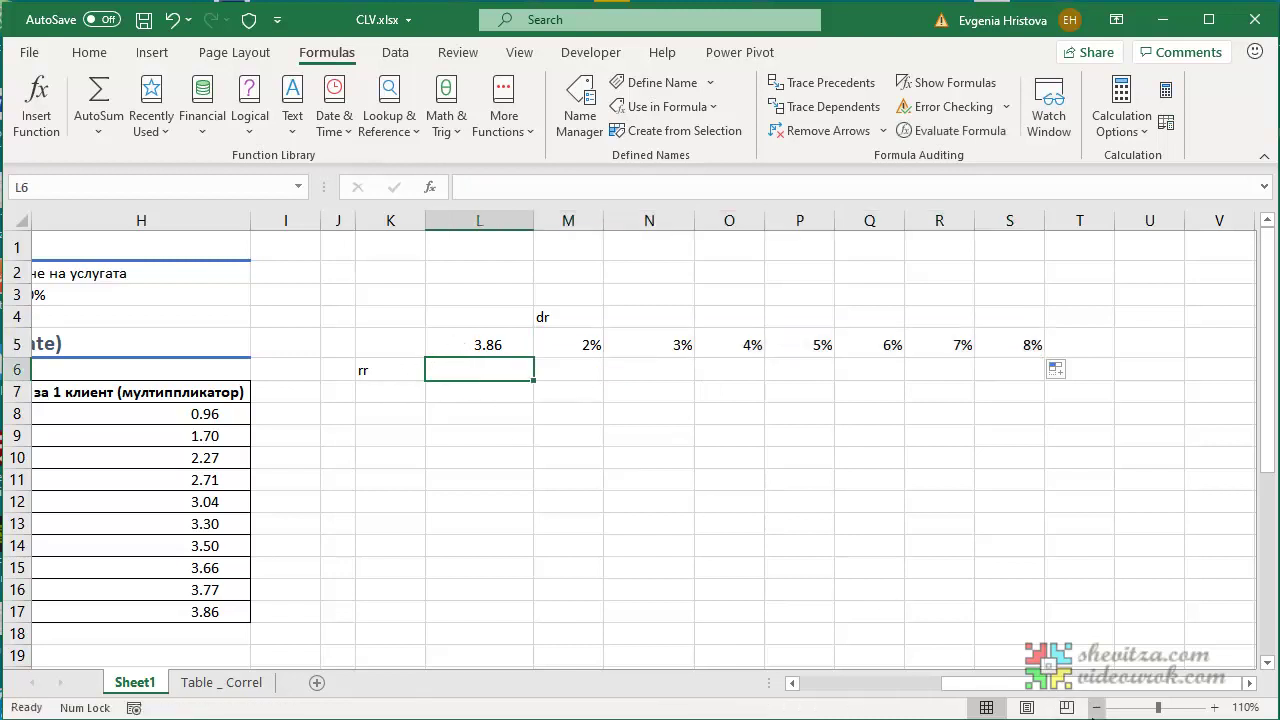
left_click_drag(1060, 686, 976, 675)
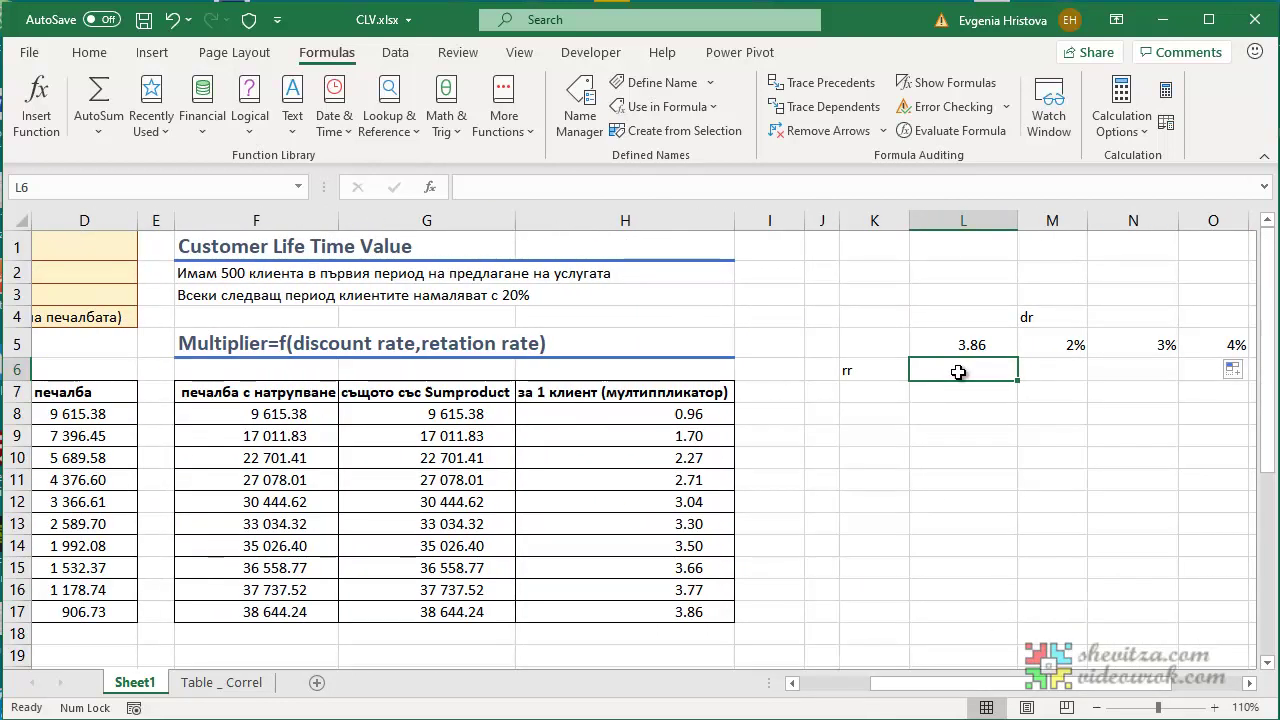
type("90")
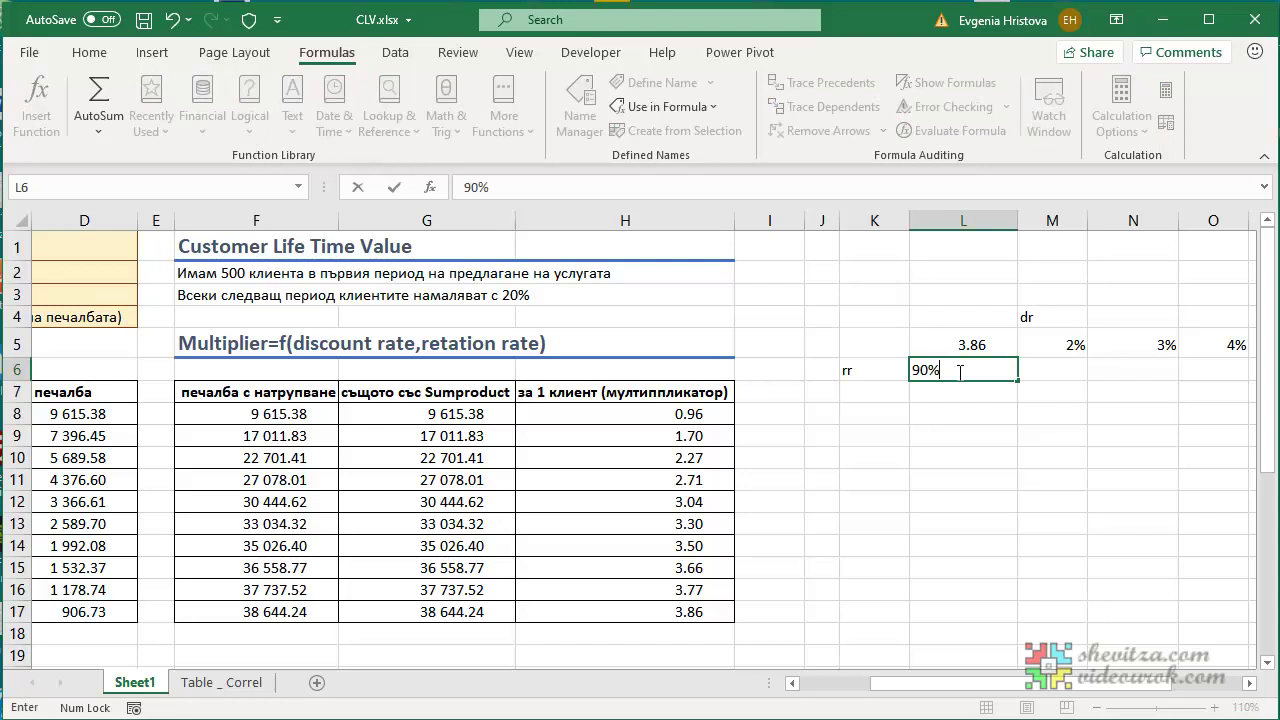
key("Return")
type("85")
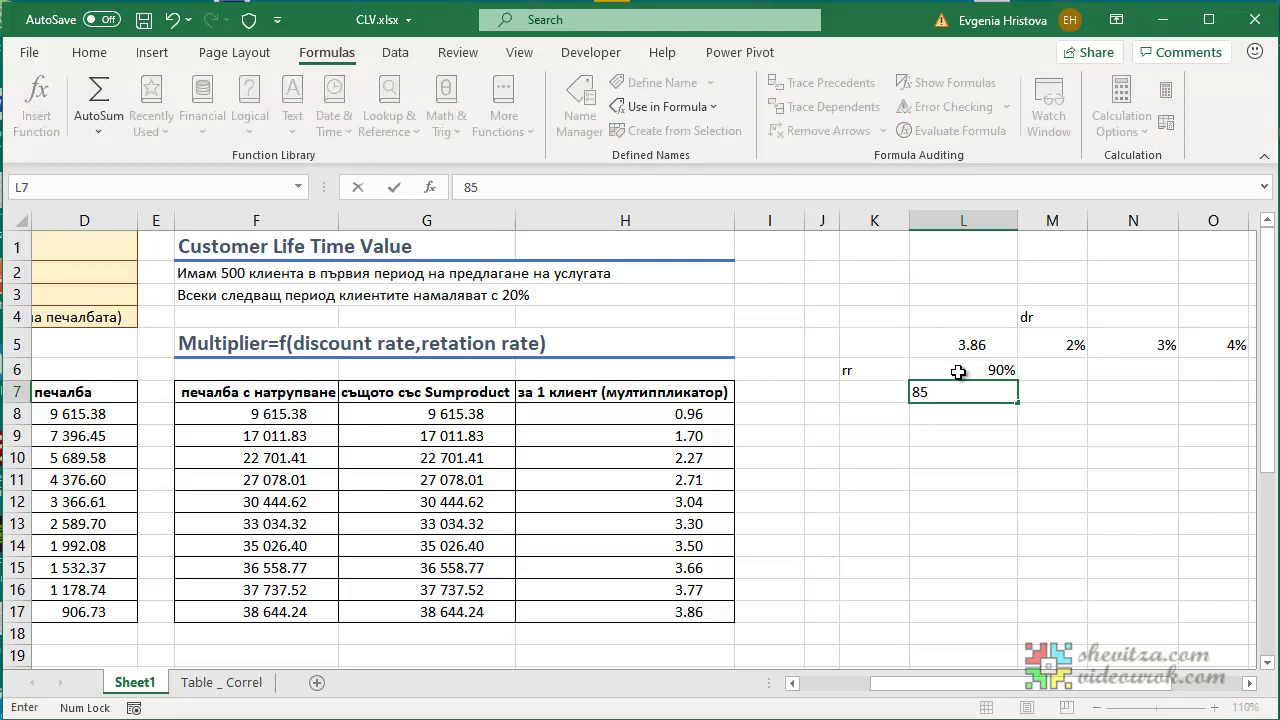
key("Return")
left_click_drag(958, 372, 1000, 614)
Examine the table layout: the multiplier link in L5, the discount rates in M5:S5 and the retention rates in L6:L17.
scroll(1005, 684, "right", 3)
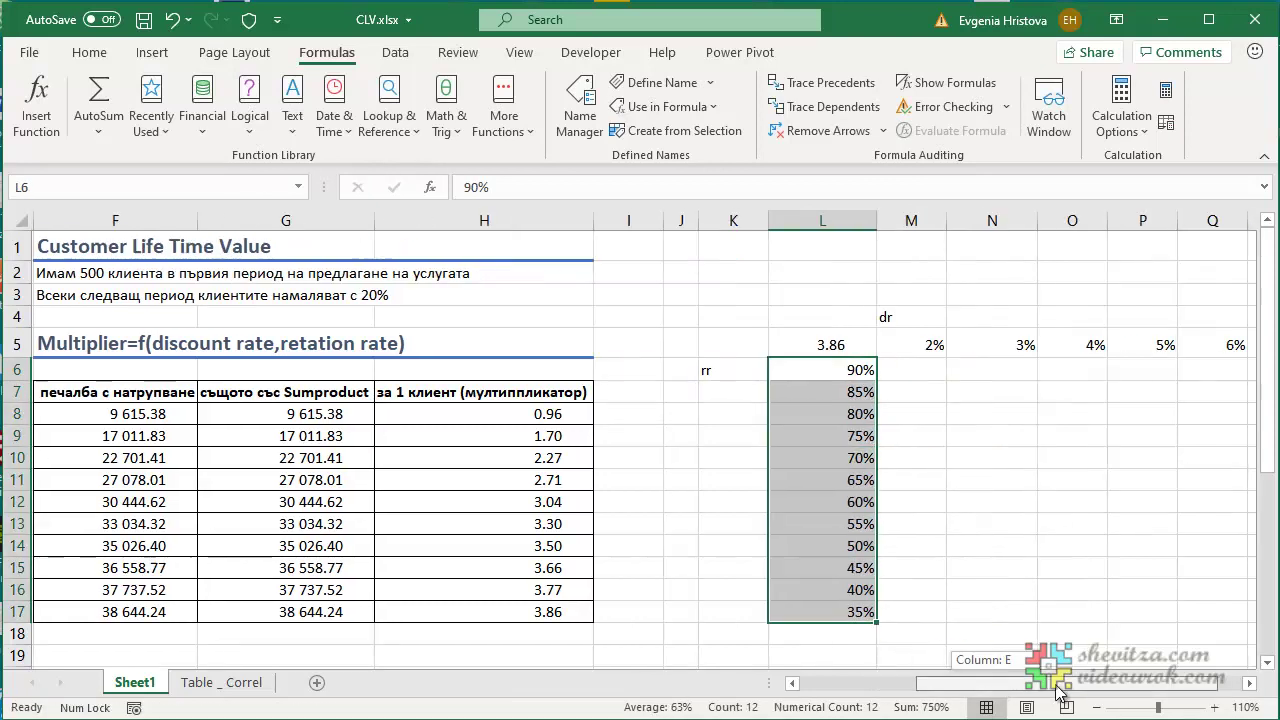
left_click_drag(684, 346, 1164, 612)
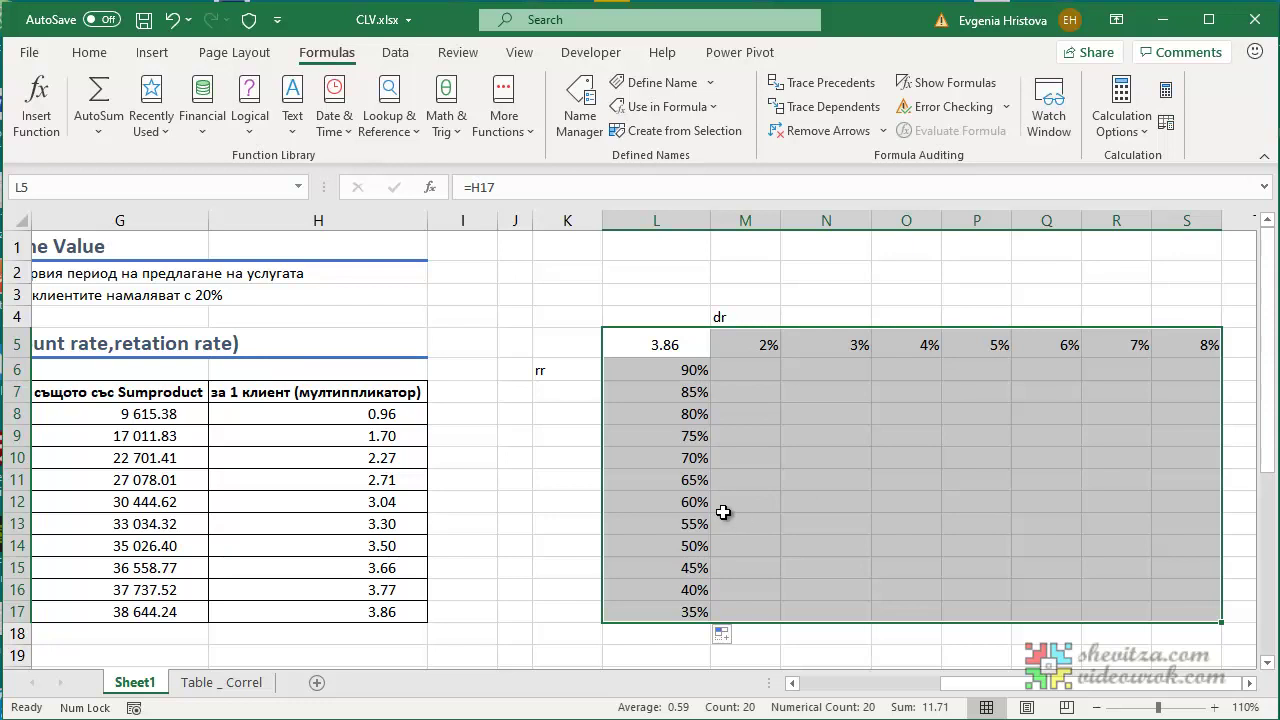
left_click(763, 508)
left_click_drag(743, 345, 838, 348)
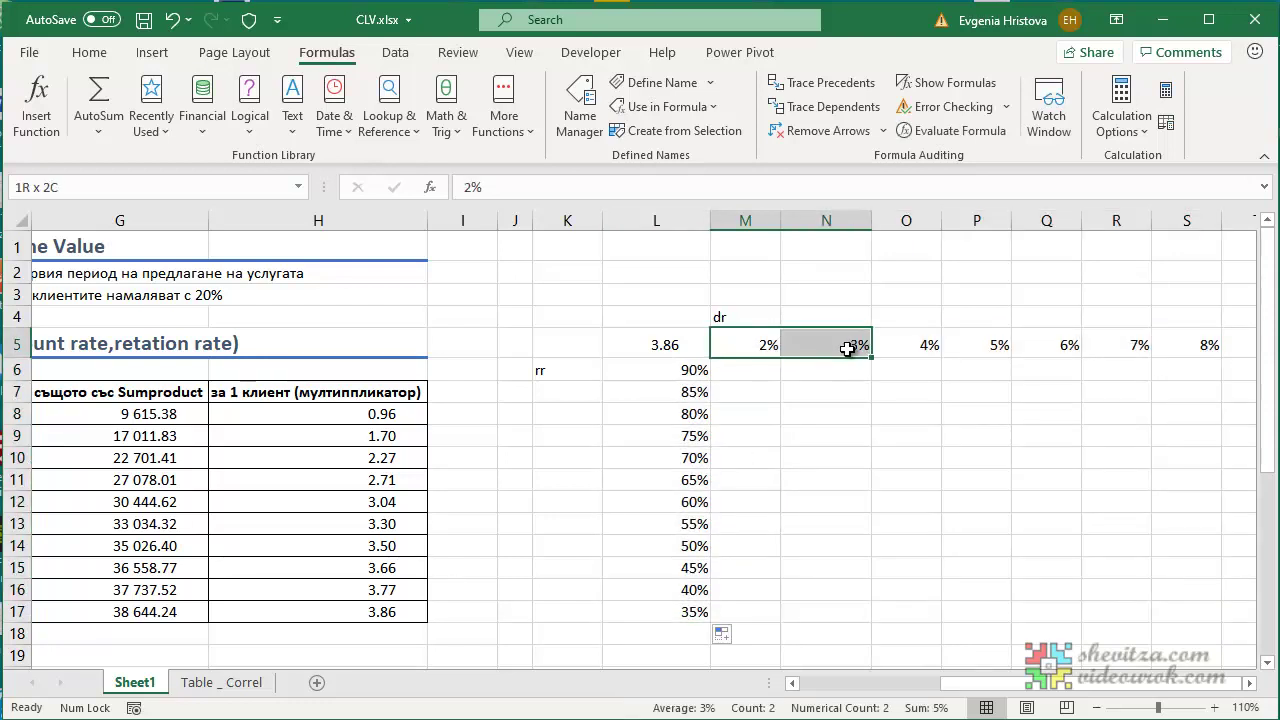
left_click(691, 348)
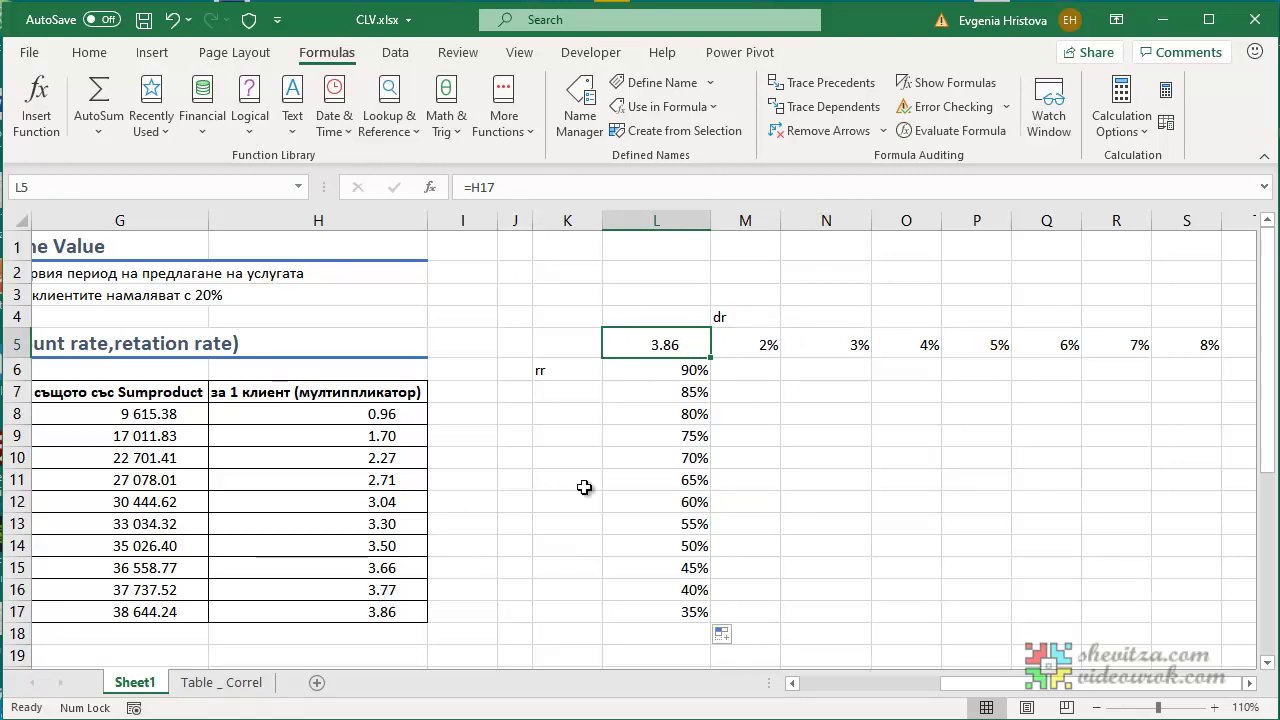
left_click_drag(739, 343, 1162, 345)
left_click_drag(686, 368, 678, 609)
Start a what-if data table on L5:S17 with the discount rate cell A3 as the row input cell.
left_click_drag(651, 340, 1157, 607)
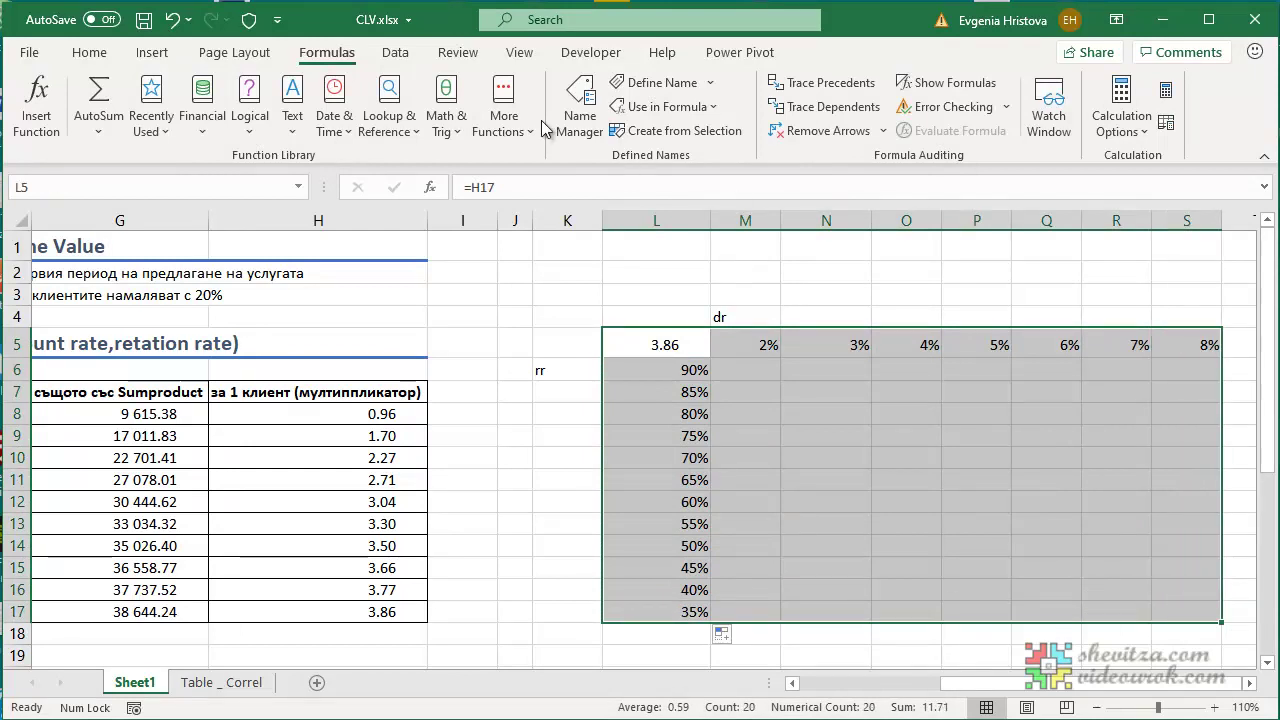
left_click(396, 53)
left_click(900, 135)
left_click(915, 214)
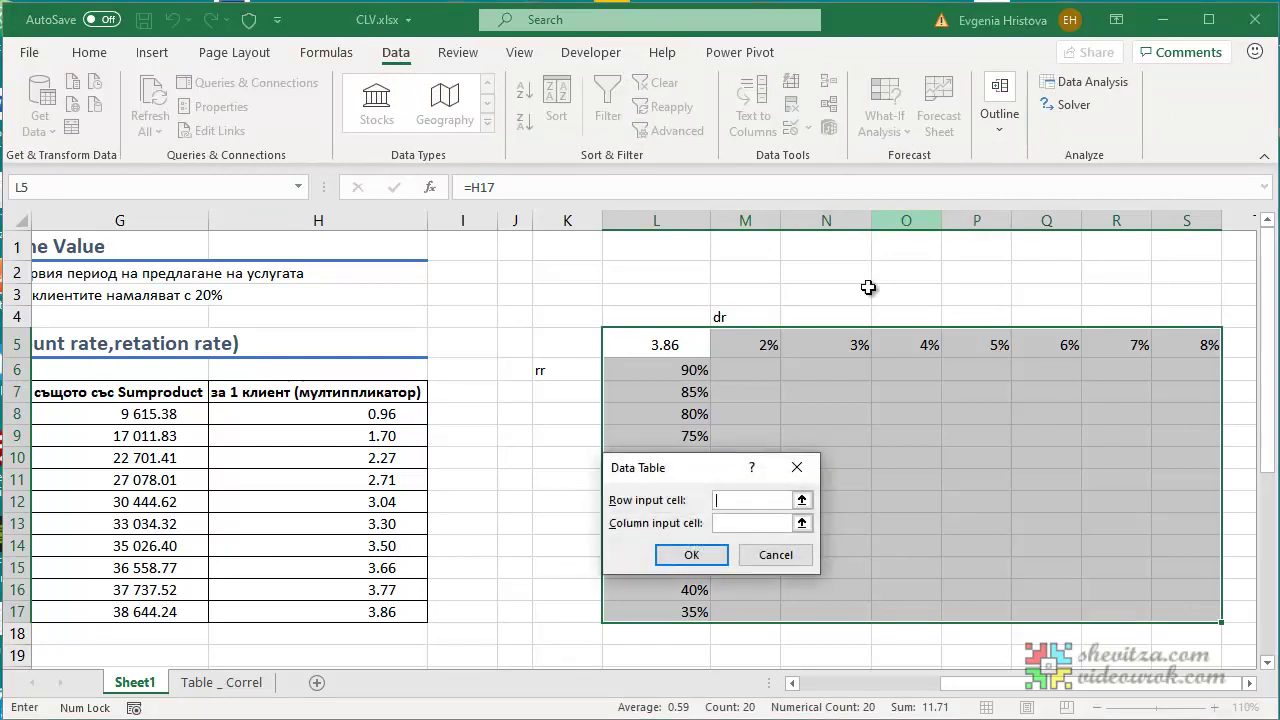
left_click_drag(955, 686, 903, 693)
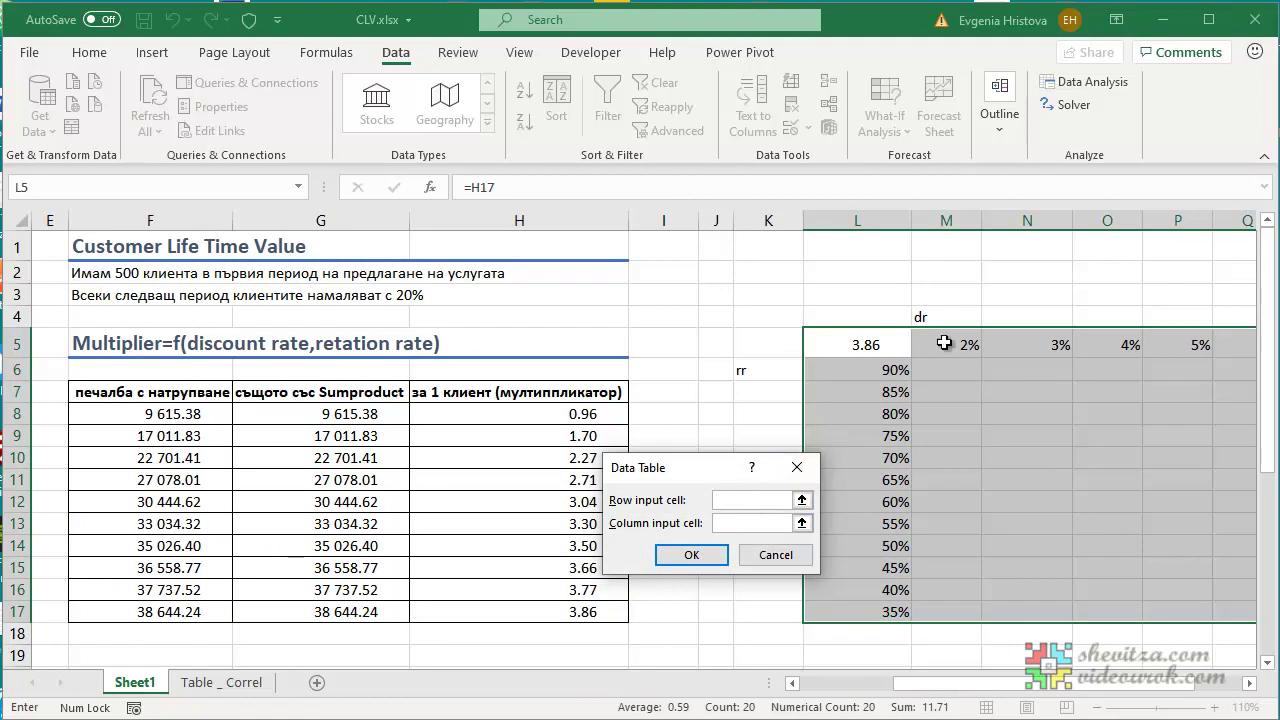
left_click_drag(1010, 690, 918, 690)
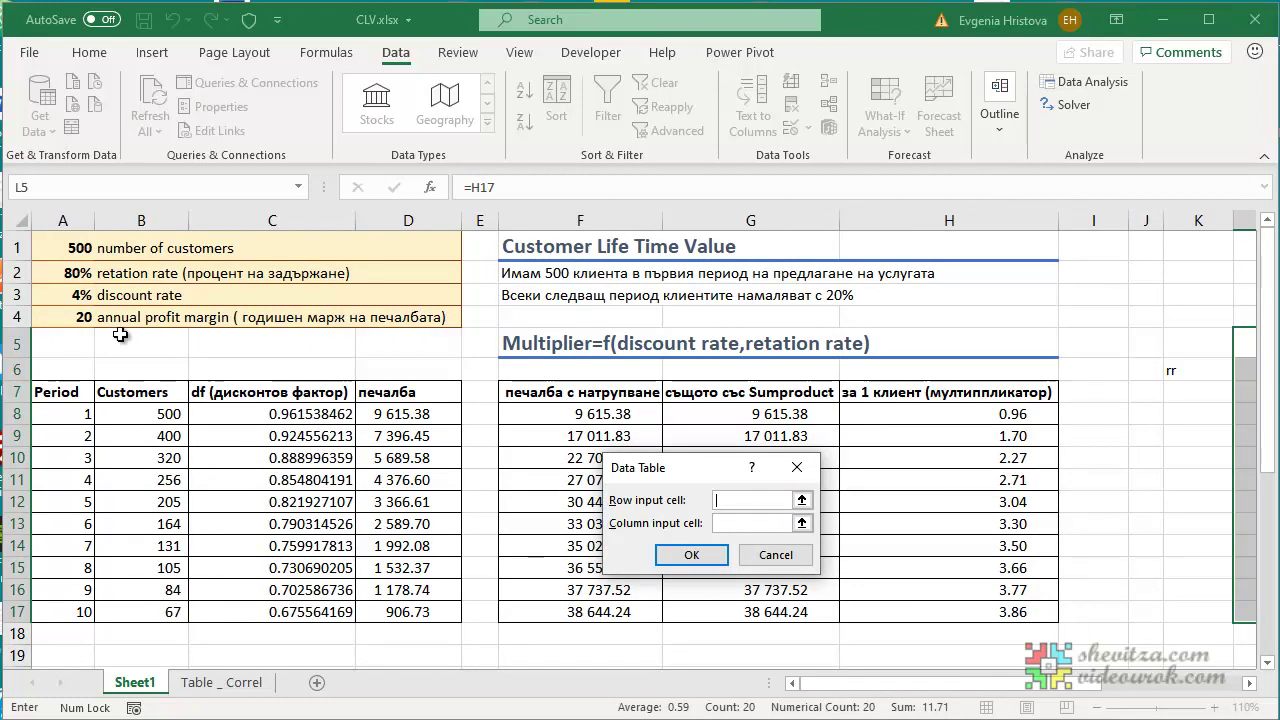
left_click(65, 295)
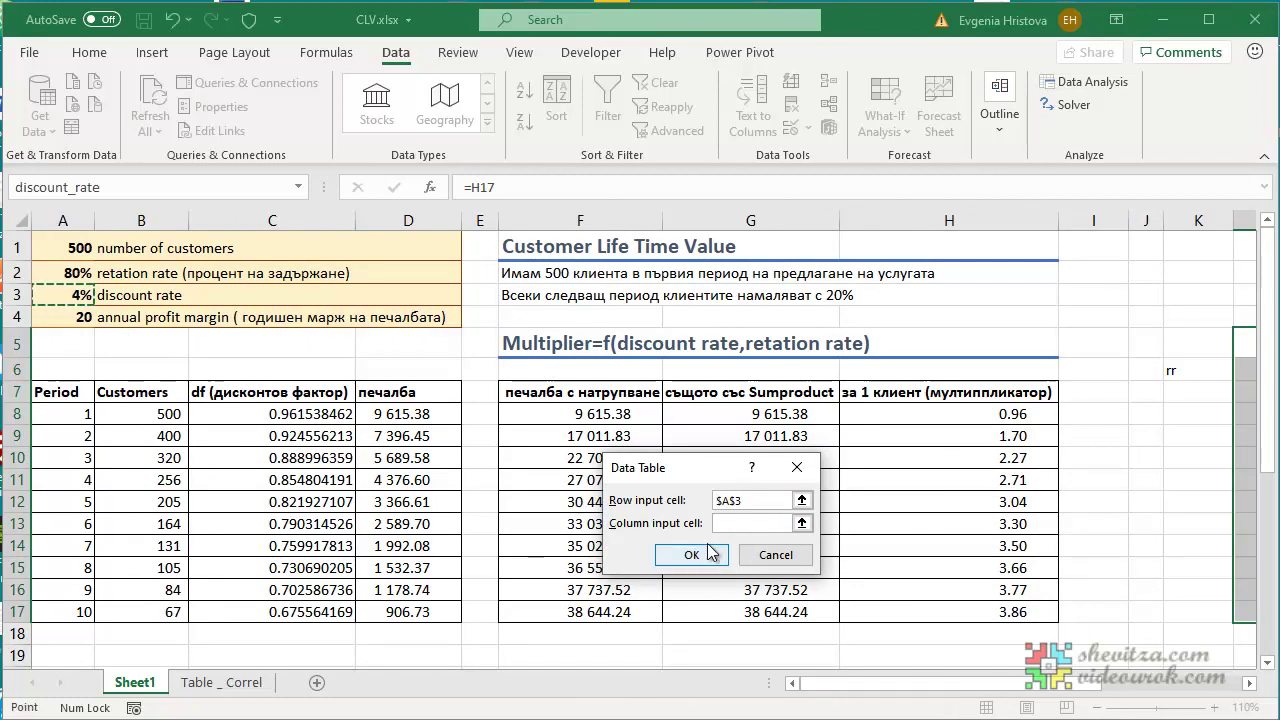
Set the retention rate cell A2 as the column input cell and create the data table.
left_click(740, 519)
left_click_drag(912, 685, 840, 690)
left_click(82, 270)
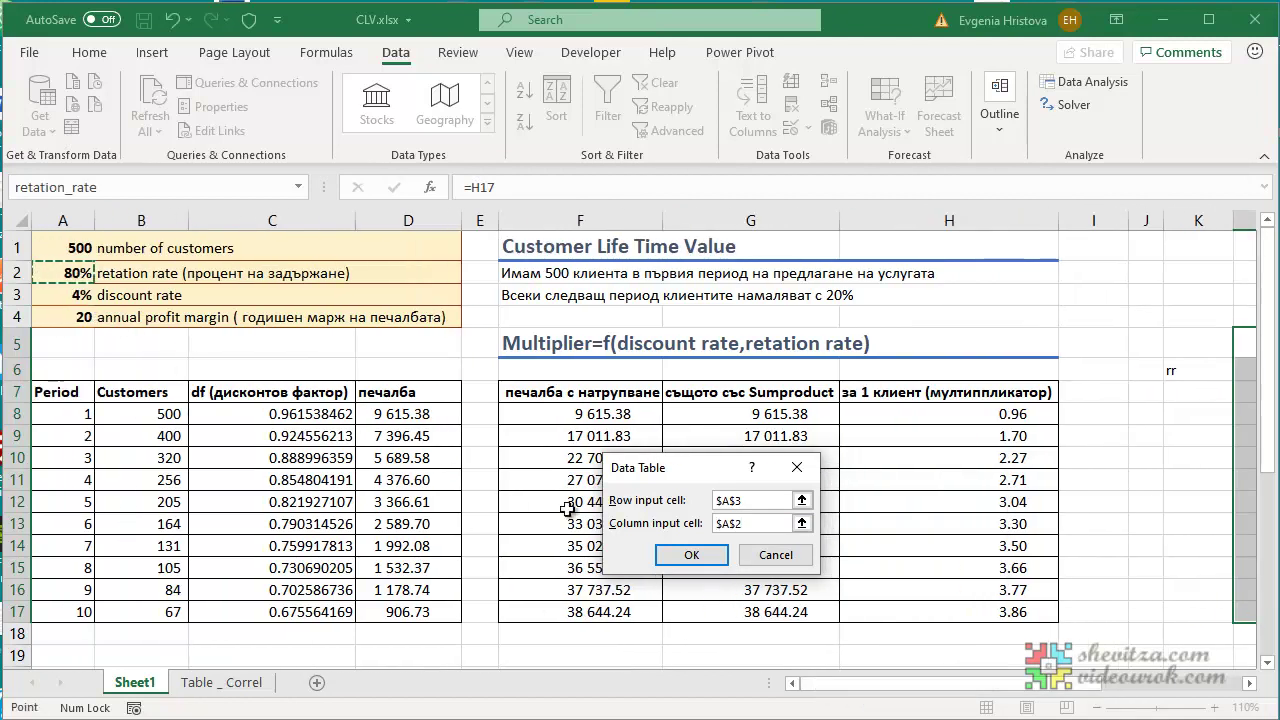
left_click(678, 556)
Inspect the formulas and multiplier values across the data table results in M6:S17.
left_click_drag(835, 683, 1092, 674)
left_click(757, 377)
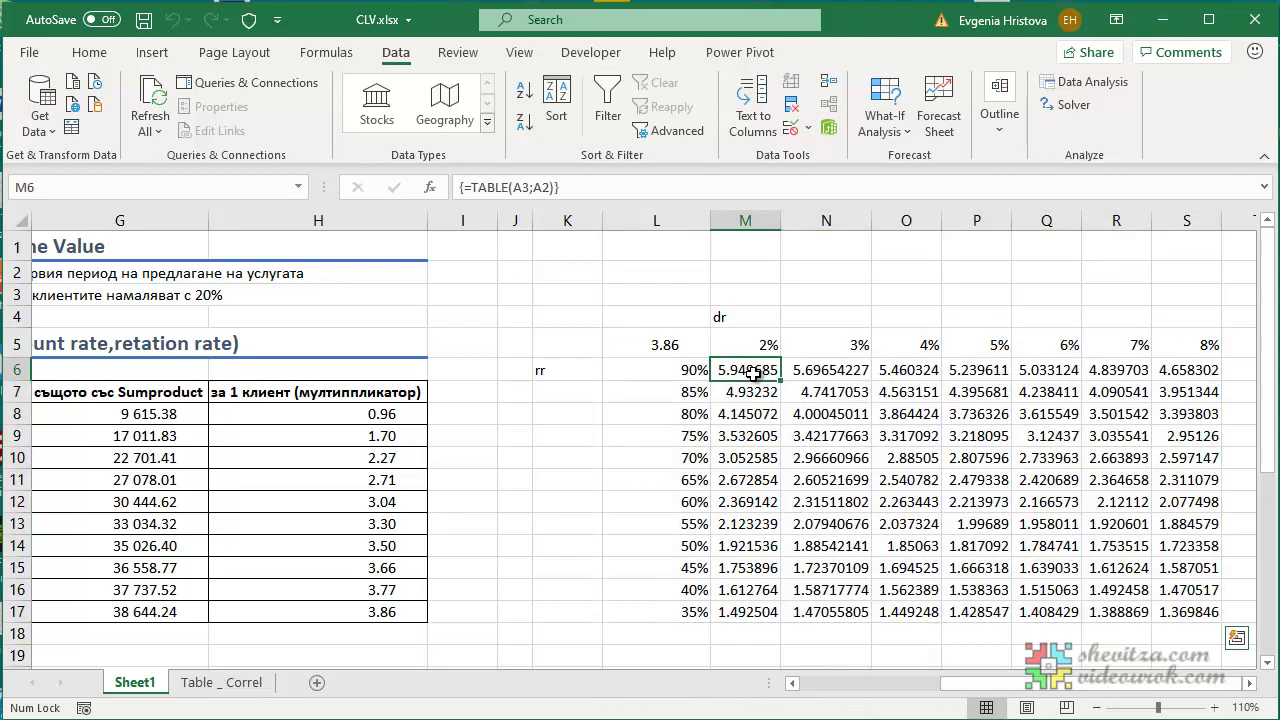
left_click(804, 385)
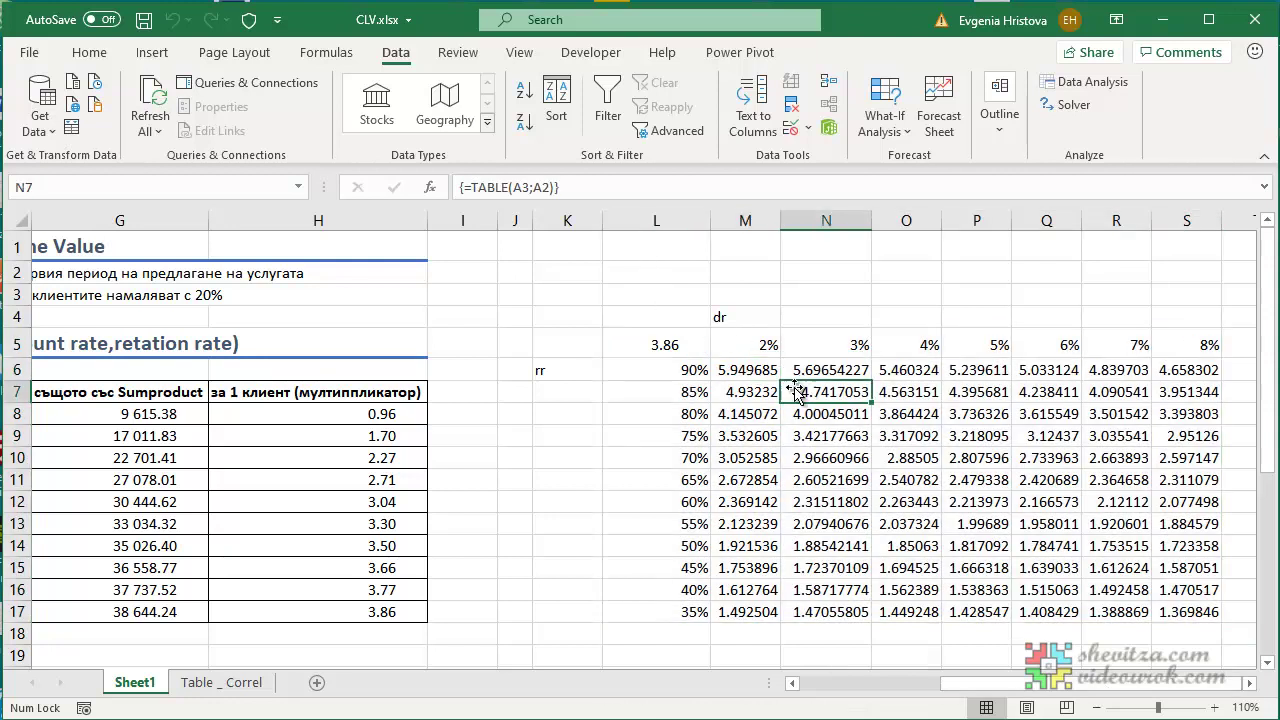
left_click(805, 422)
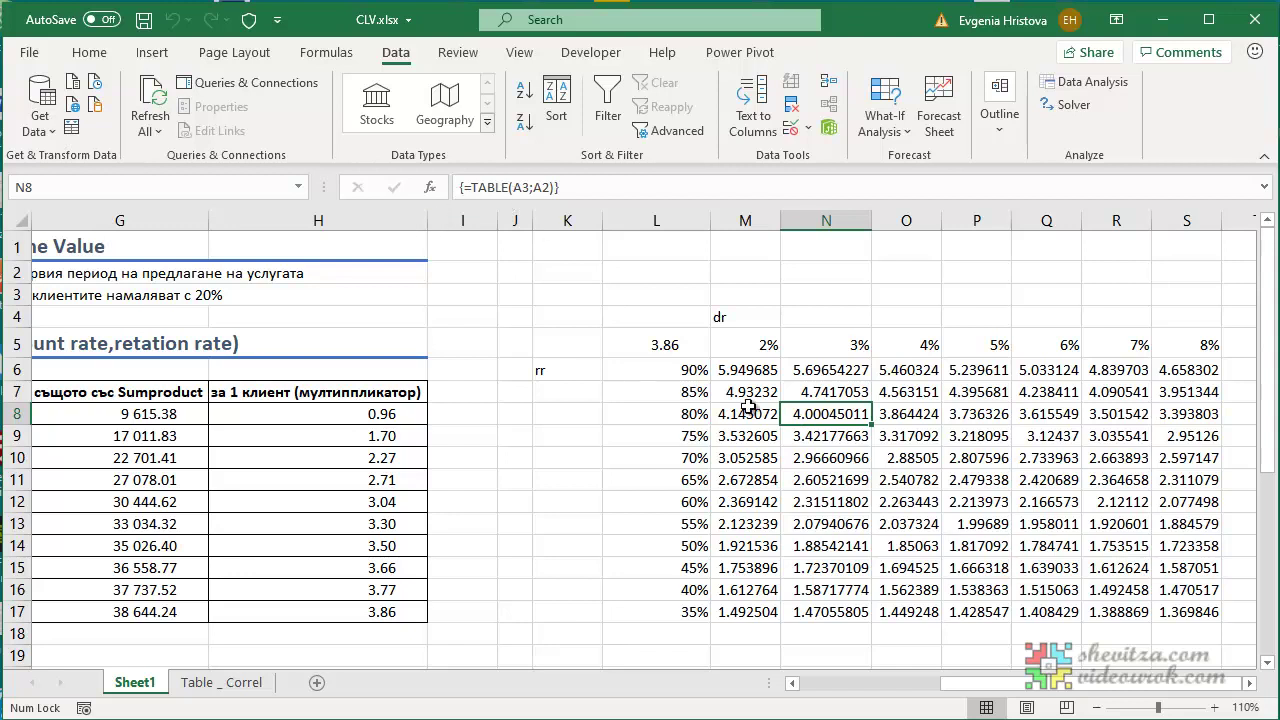
mouse_move(748, 372)
left_mouse_down()
mouse_move(1060, 570)
mouse_move(1166, 606)
left_mouse_up()
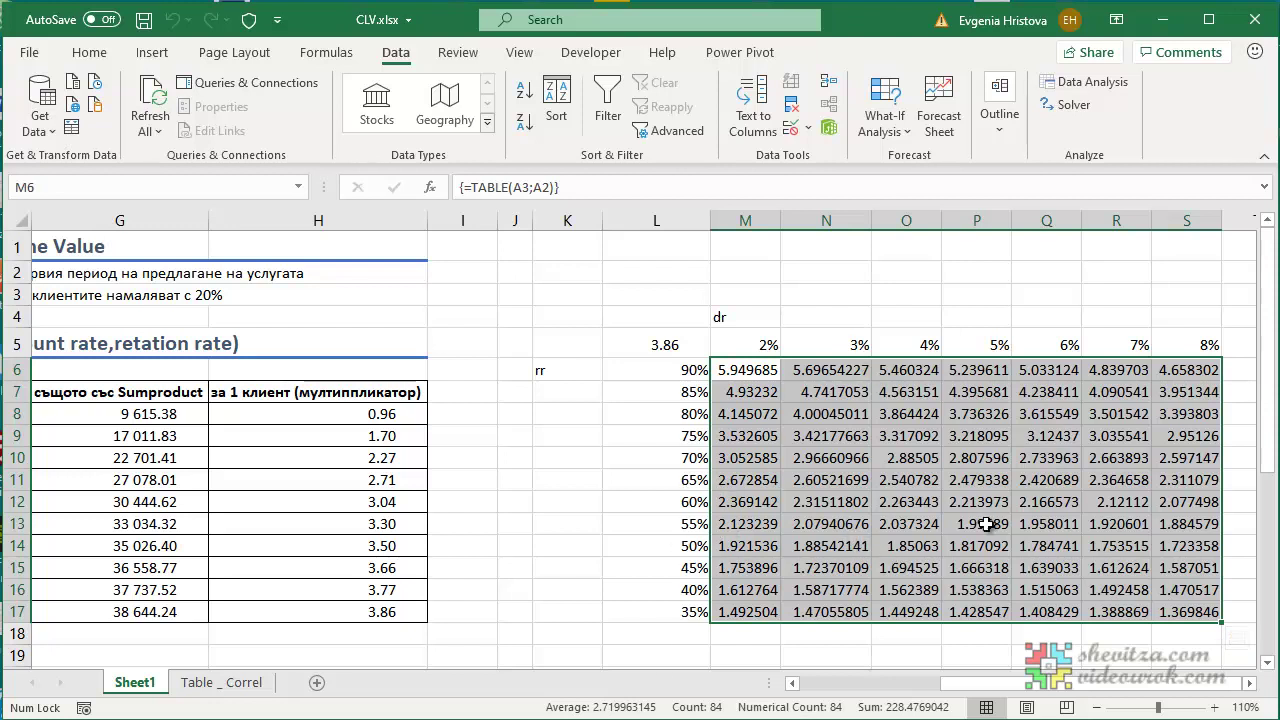
left_click(1048, 488)
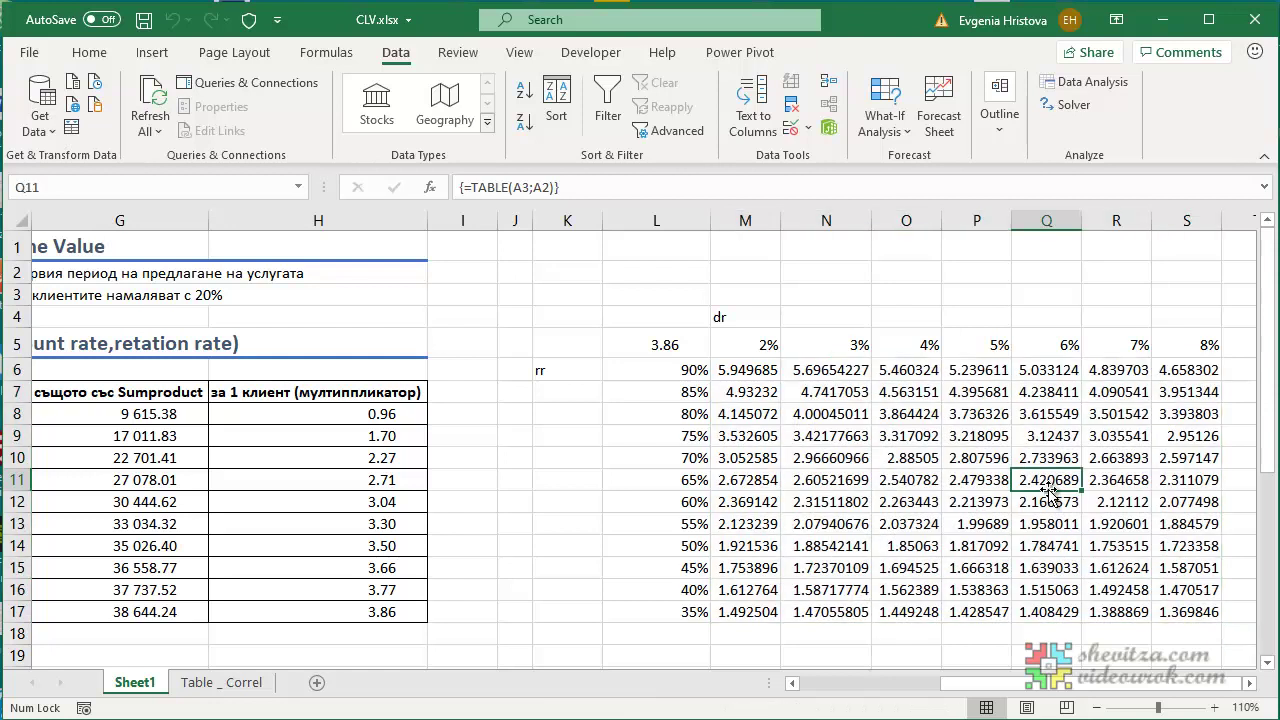
Shade cell R10, the multiplier for 70% retention and 7% discount, with a light gold fill.
left_click(1115, 412)
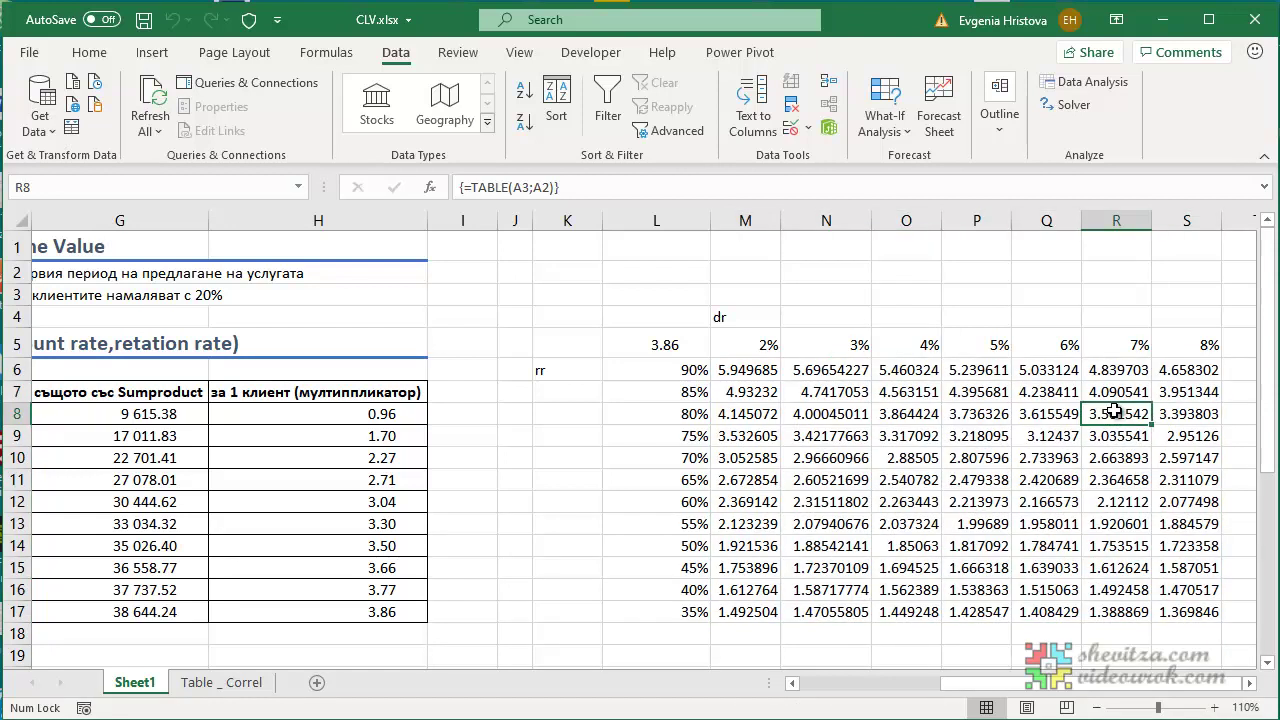
key("Down")
key("Down")
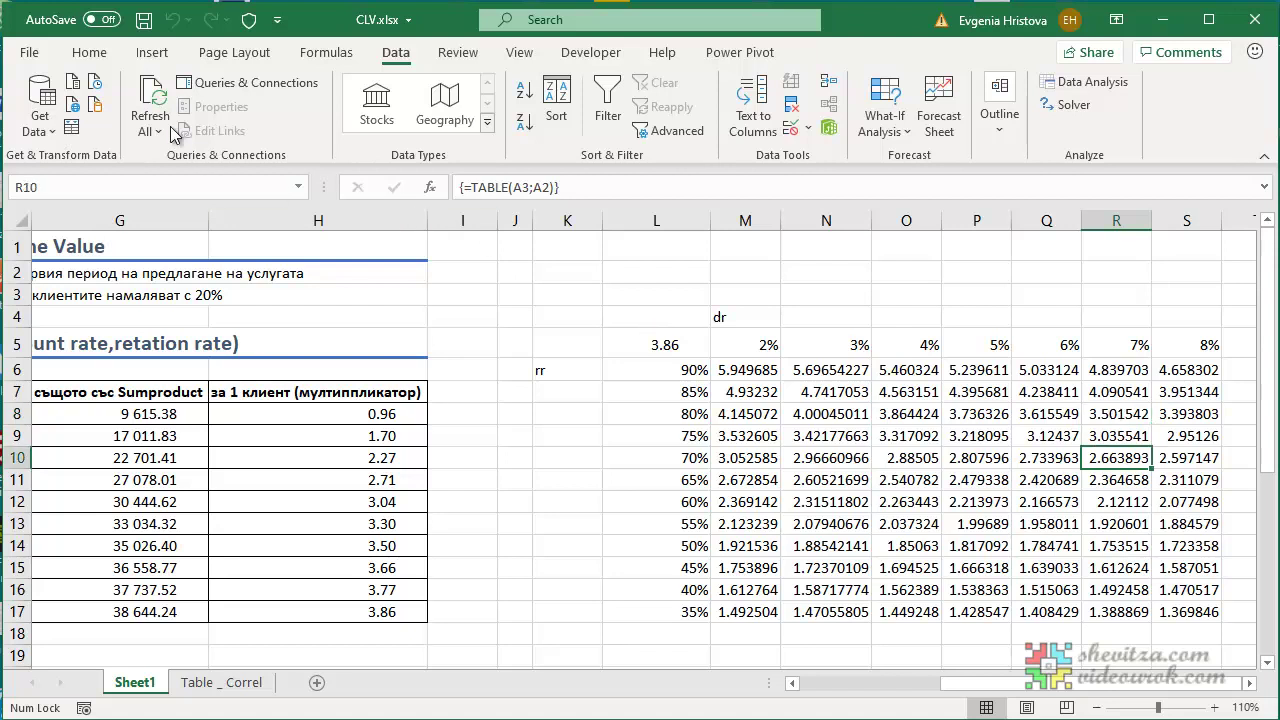
left_click(90, 52)
left_click(252, 124)
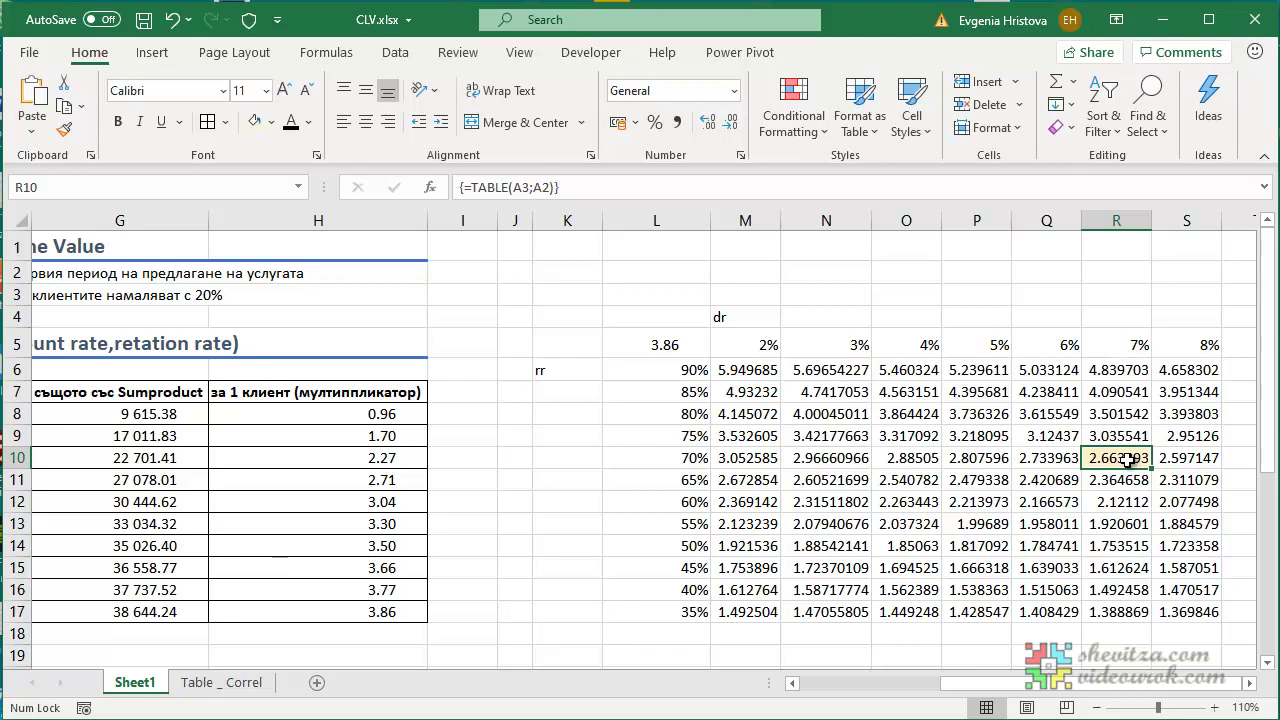
Shade cell P11, the multiplier for 65% retention and 5% discount, with a light blue fill.
left_click(984, 479)
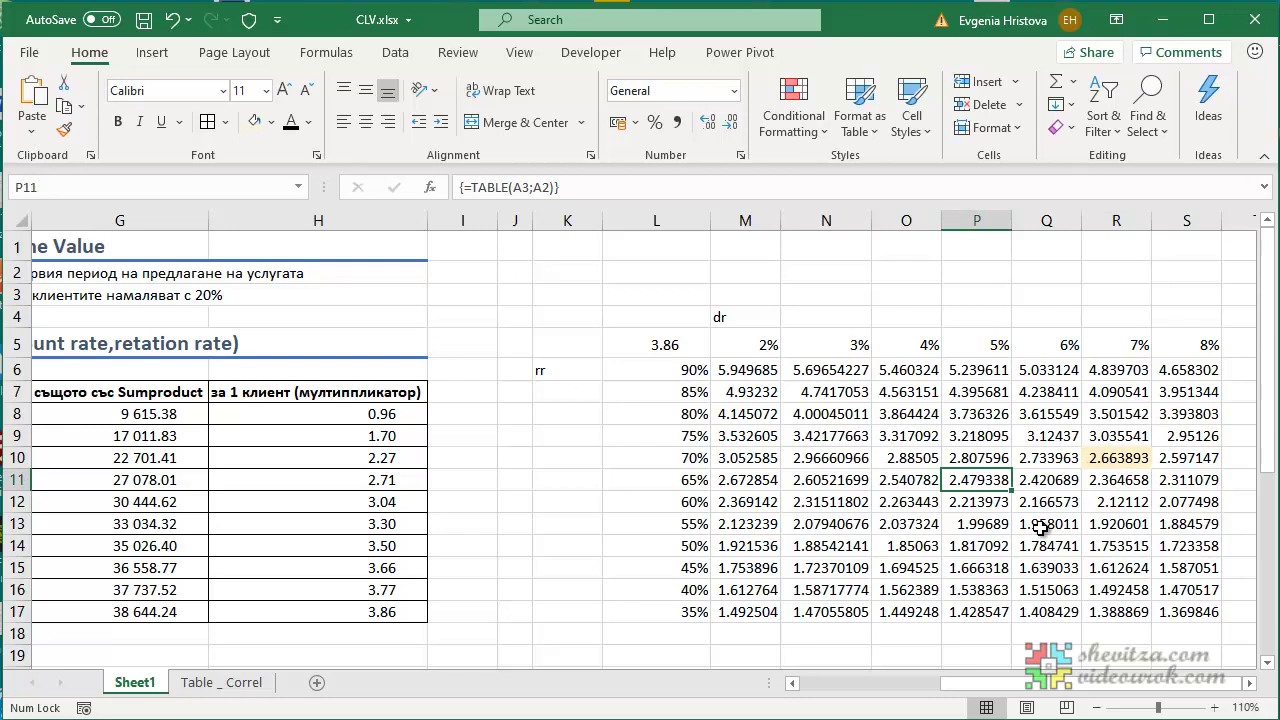
left_click(271, 122)
left_click(318, 198)
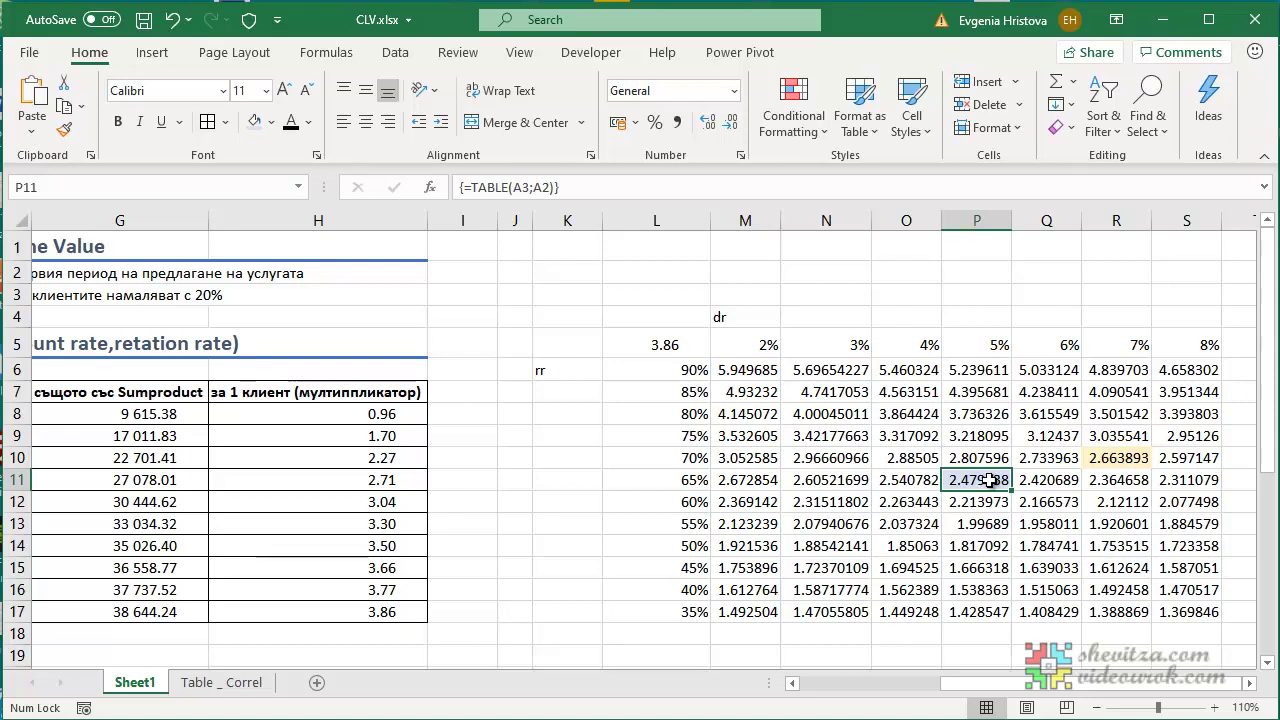
Compare the shaded multiplier in R10 with the 70% and 65% retention rates in L10:L11.
left_click(1125, 453)
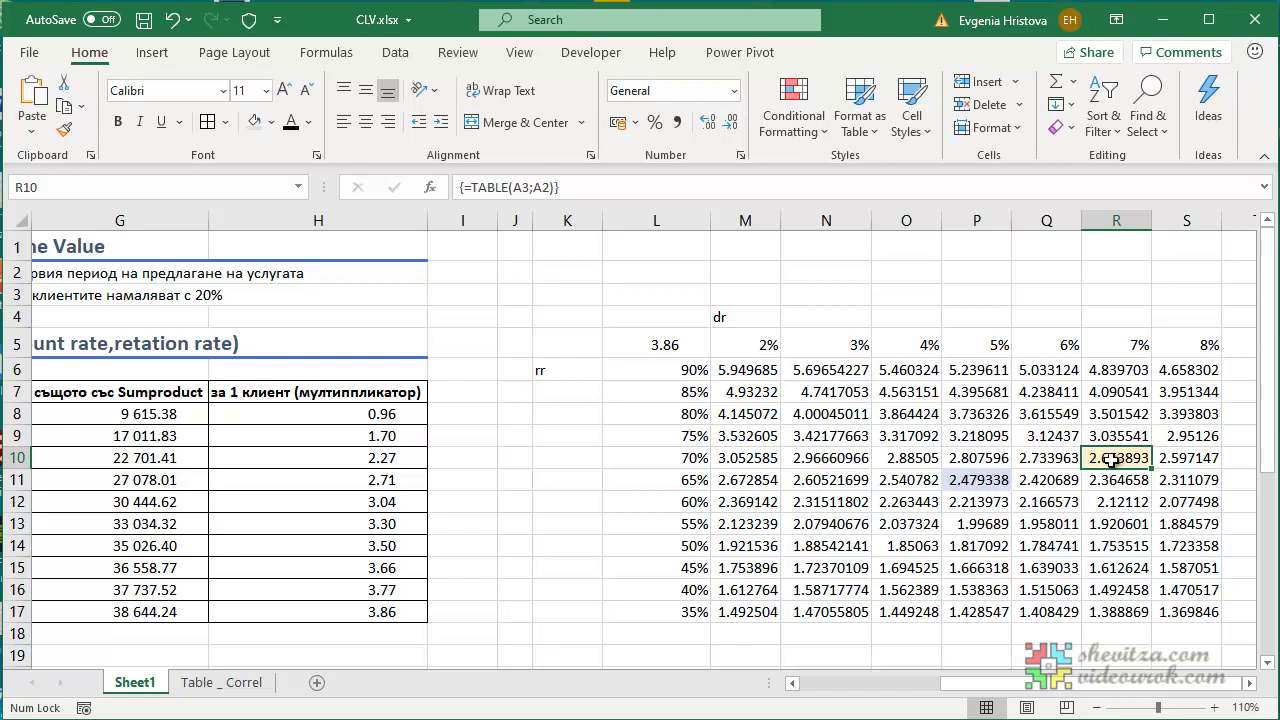
left_click(664, 482)
left_click_drag(664, 482, 663, 459)
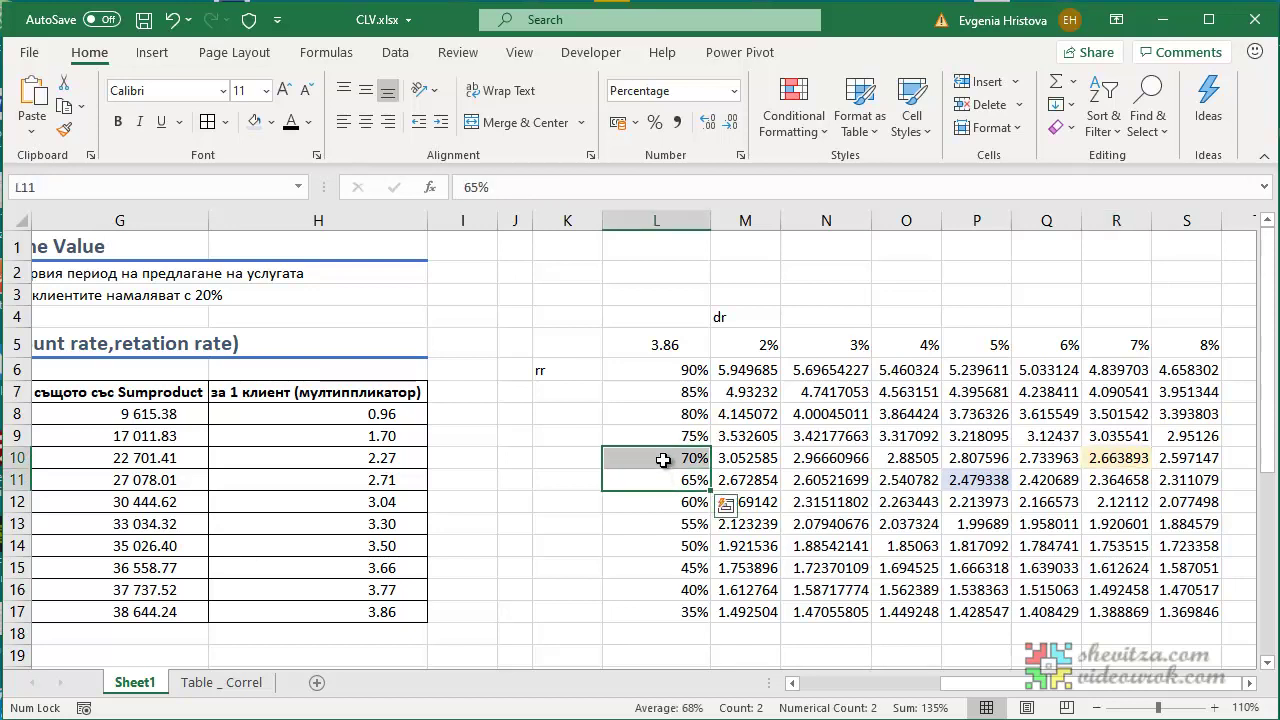